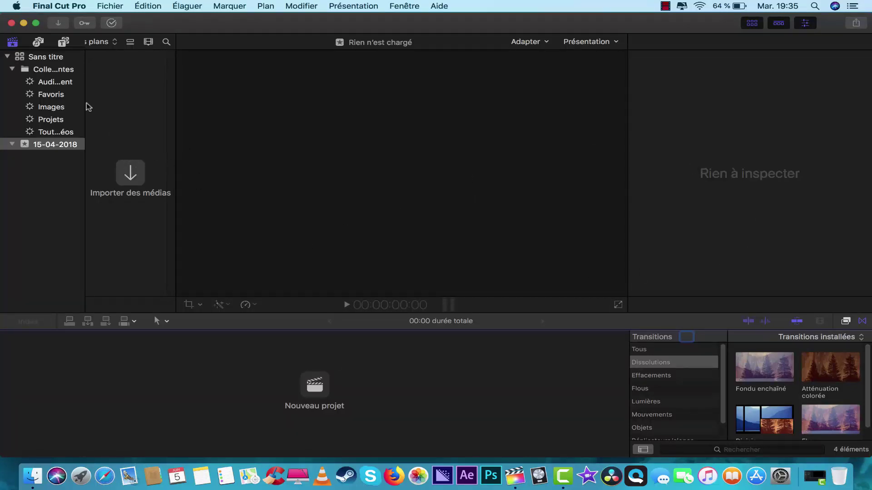
# - Open the media import window and browse to the Bureau folder
pyautogui.click(133, 176)
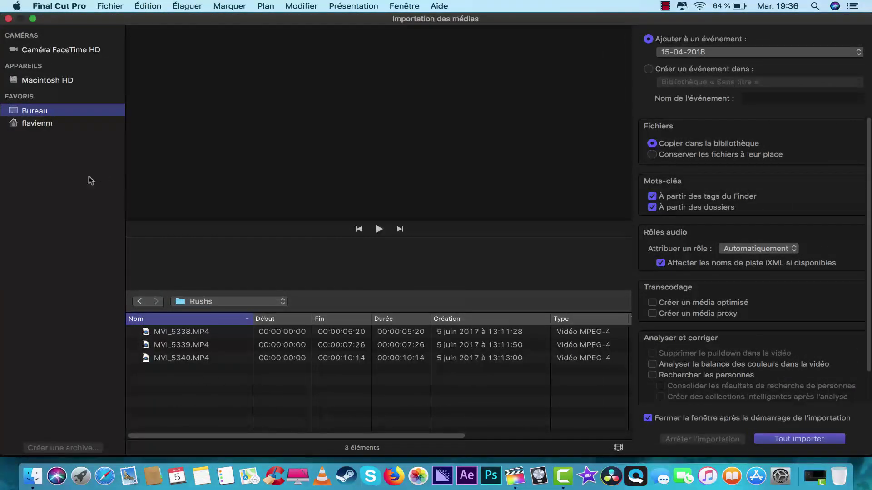
pyautogui.click(37, 127)
pyautogui.click(38, 114)
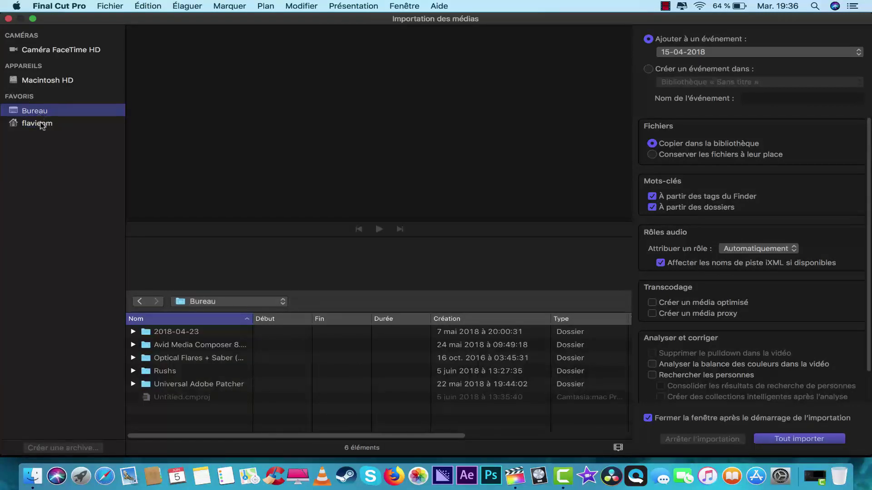
pyautogui.click(41, 124)
pyautogui.click(41, 114)
pyautogui.click(46, 127)
pyautogui.click(44, 115)
pyautogui.click(223, 302)
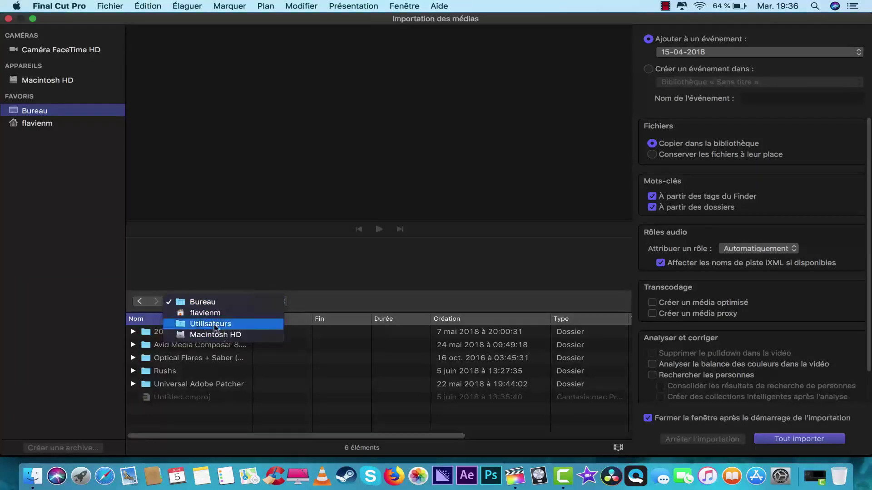
pyautogui.click(210, 304)
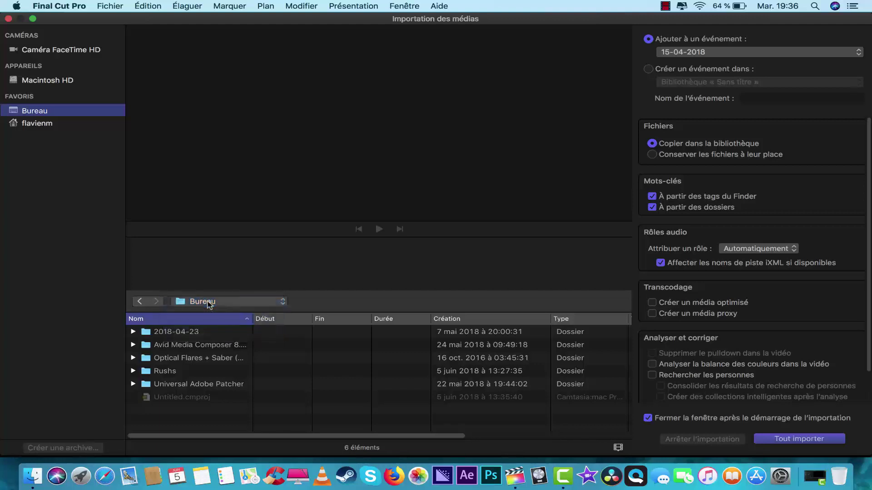
# - Import MVI_5338, MVI_5339 and MVI_5340 from the Rushs folder into the 15-04-2018 event, copying them to the library
pyautogui.doubleClick(167, 372)
pyautogui.moveTo(170, 375); pyautogui.dragTo(193, 333)
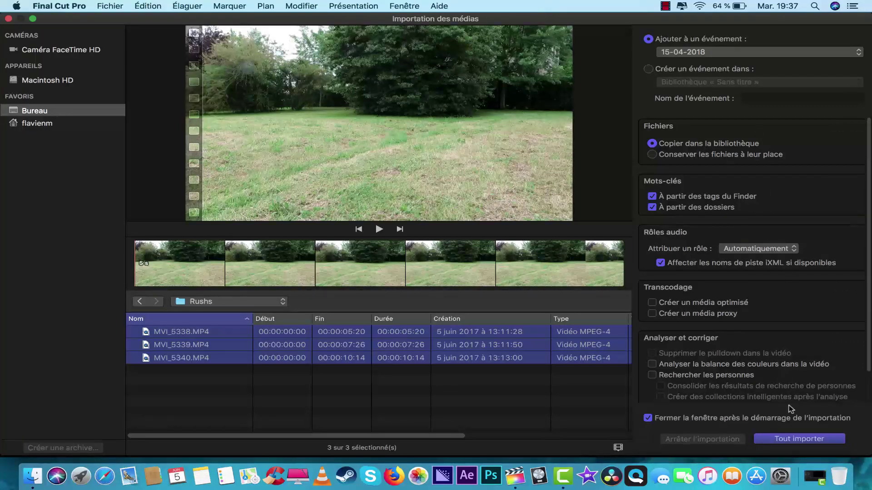
pyautogui.click(803, 440)
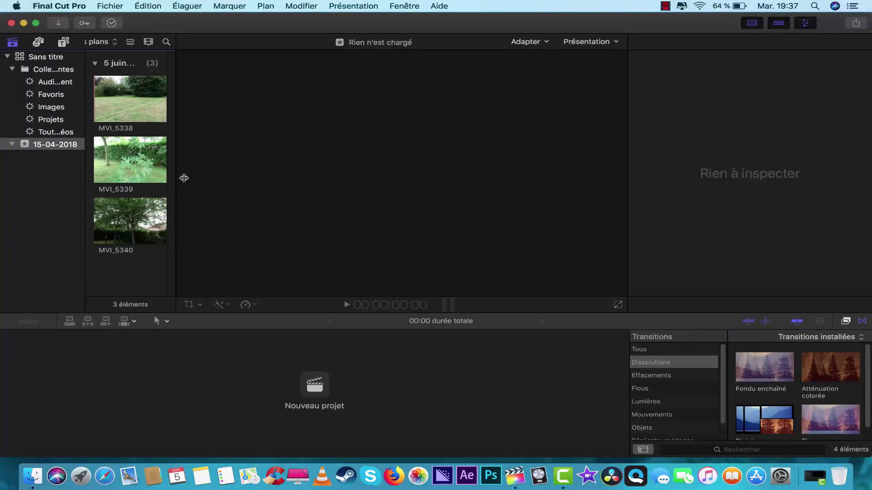
# - Widen the clip browser slightly and select the MVI_5338 clip to preview it
pyautogui.moveTo(178, 177)
pyautogui.mouseDown()
pyautogui.moveTo(233, 177)
pyautogui.moveTo(193, 181)
pyautogui.mouseUp()
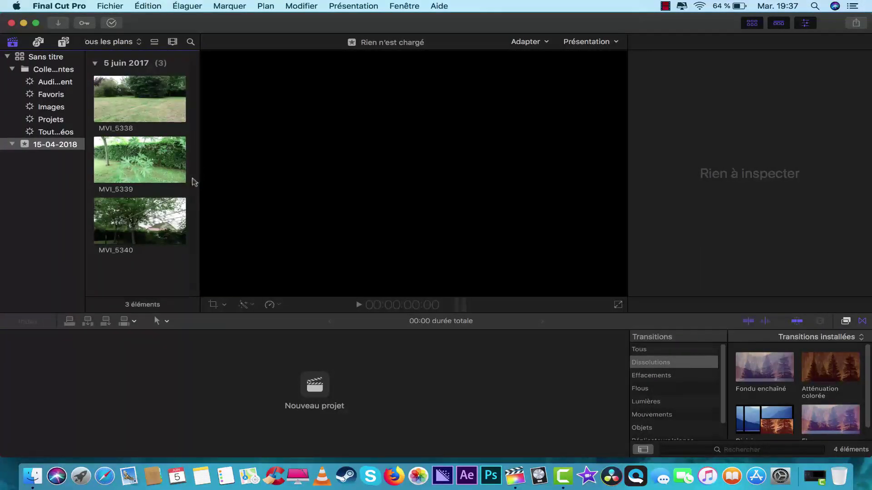
pyautogui.click(149, 104)
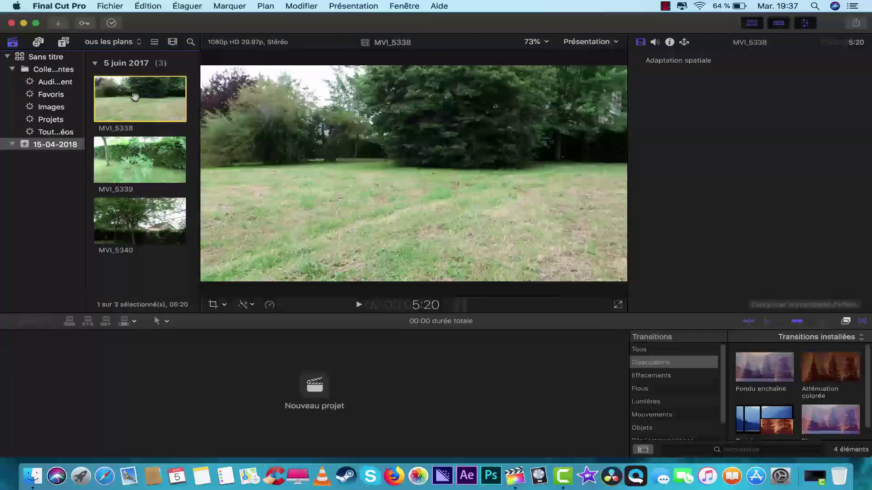
pyautogui.moveTo(147, 178); pyautogui.dragTo(146, 375)
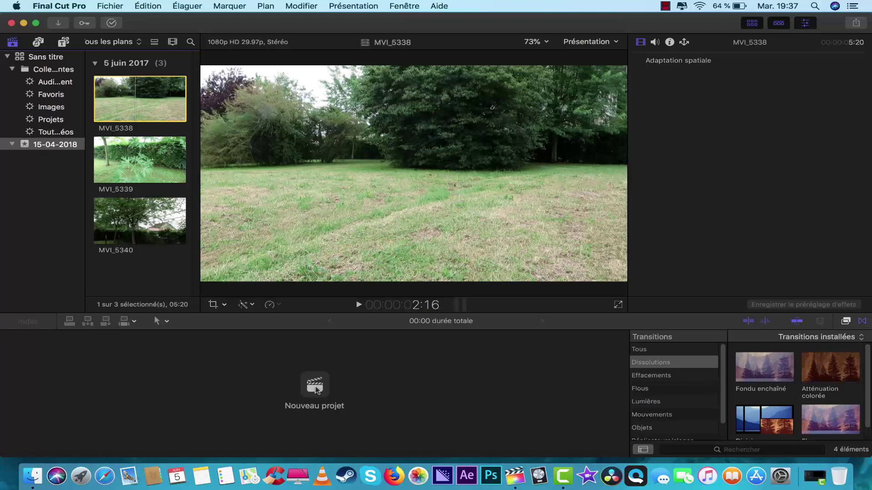
pyautogui.click(145, 97)
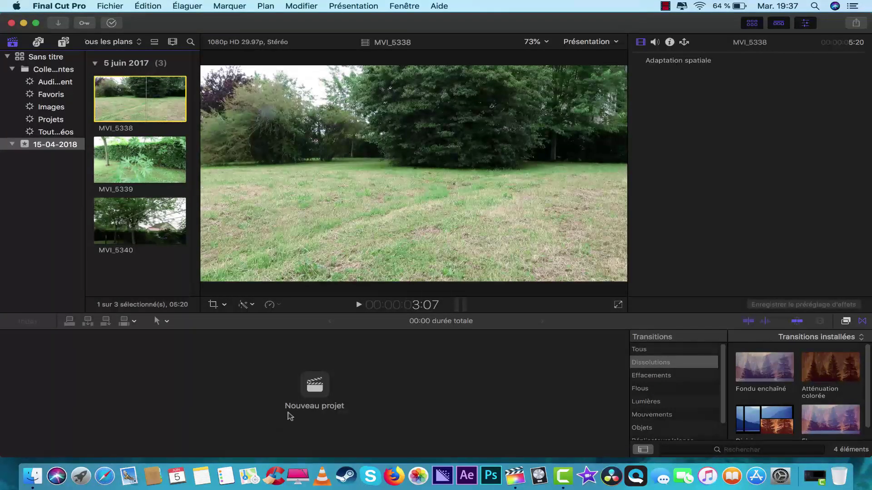
# - Start a new project named Rushs in the 15-04-2018 event
pyautogui.click(315, 387)
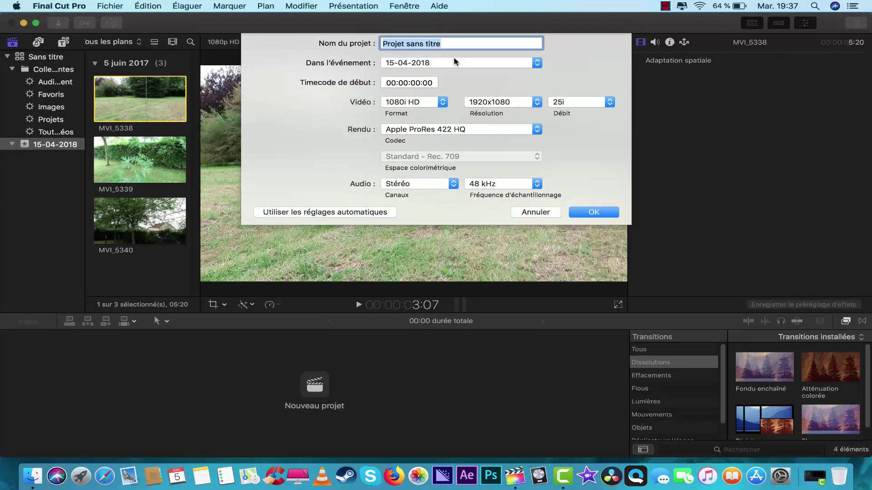
pyautogui.press('BackSpace')
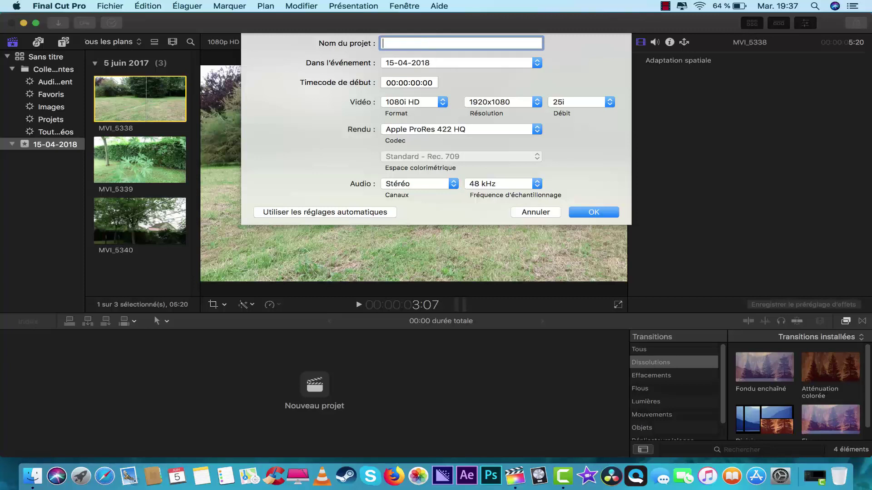
pyautogui.write('Rushs')
pyautogui.click(483, 66)
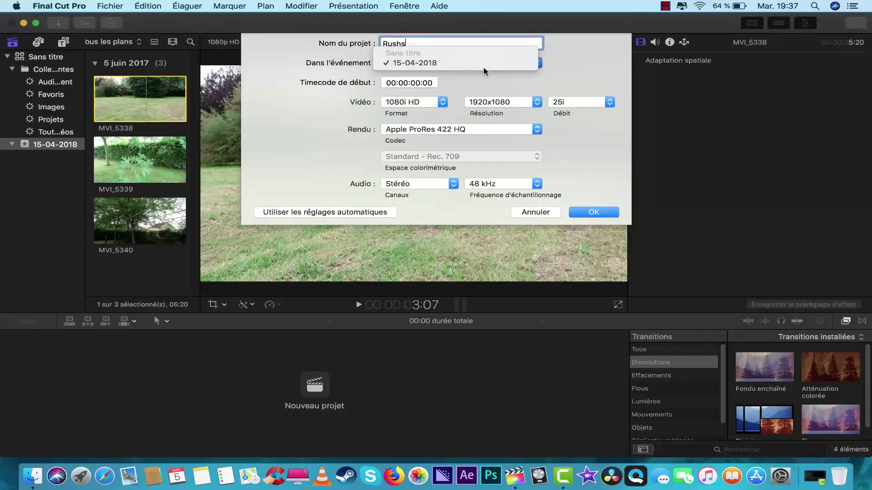
pyautogui.click(479, 66)
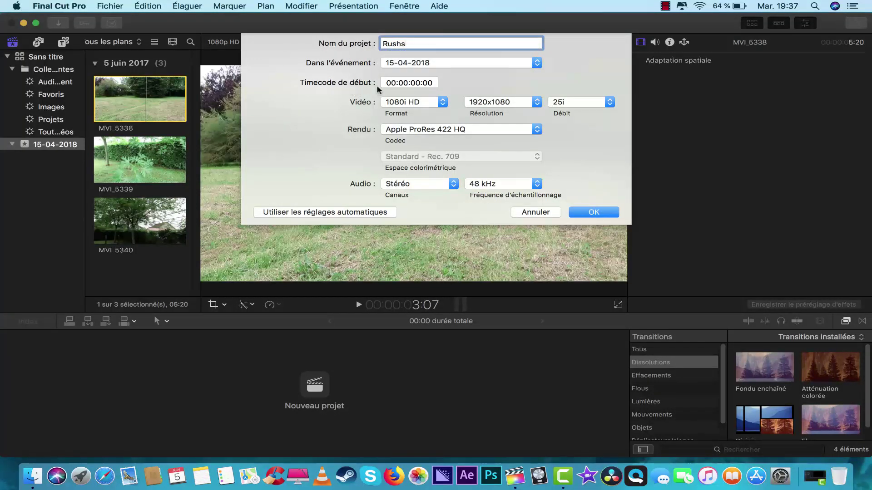
# - Choose the 1080i HD video format, 1920x1080 resolution and 25i frame rate for the project
pyautogui.click(394, 104)
pyautogui.click(396, 107)
pyautogui.click(411, 103)
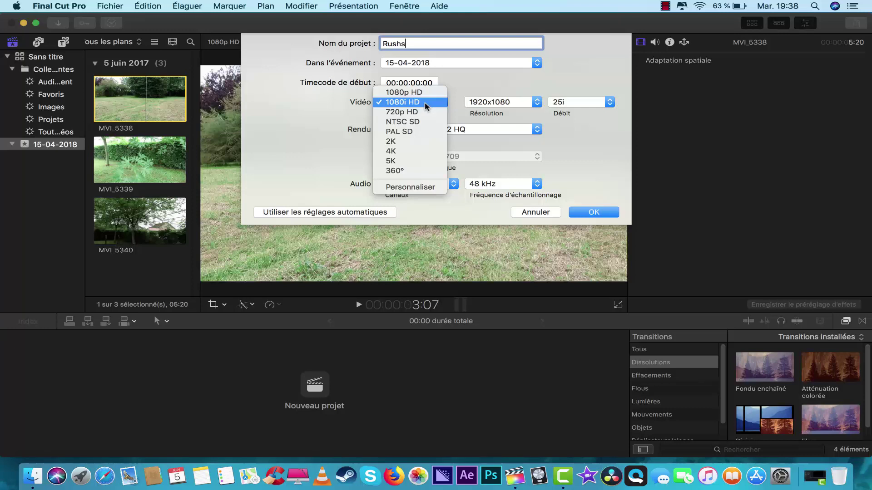
pyautogui.click(426, 105)
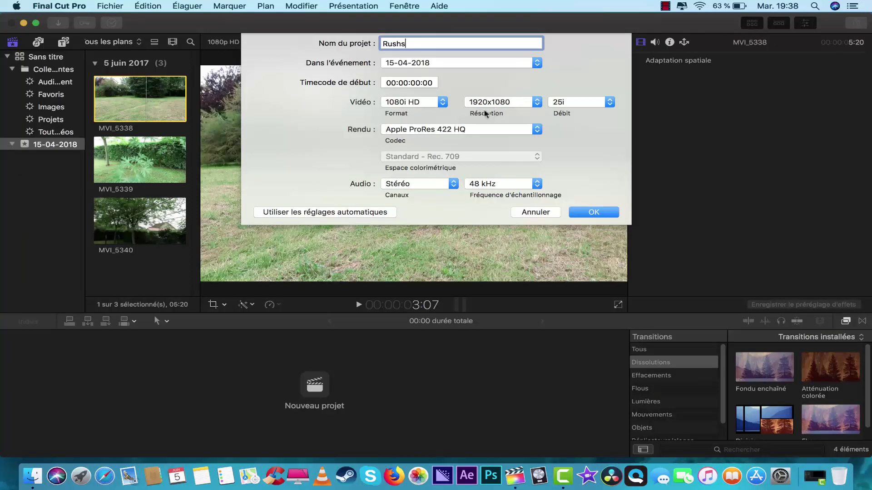
pyautogui.click(427, 105)
pyautogui.click(427, 104)
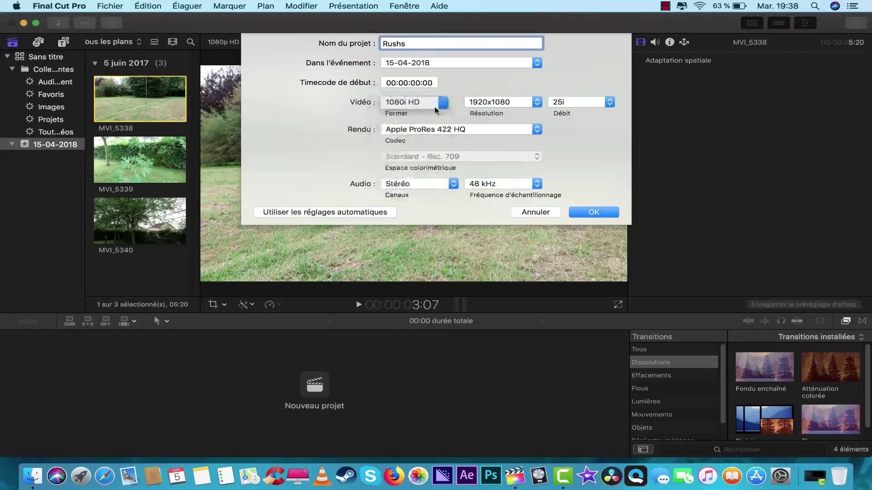
pyautogui.click(516, 106)
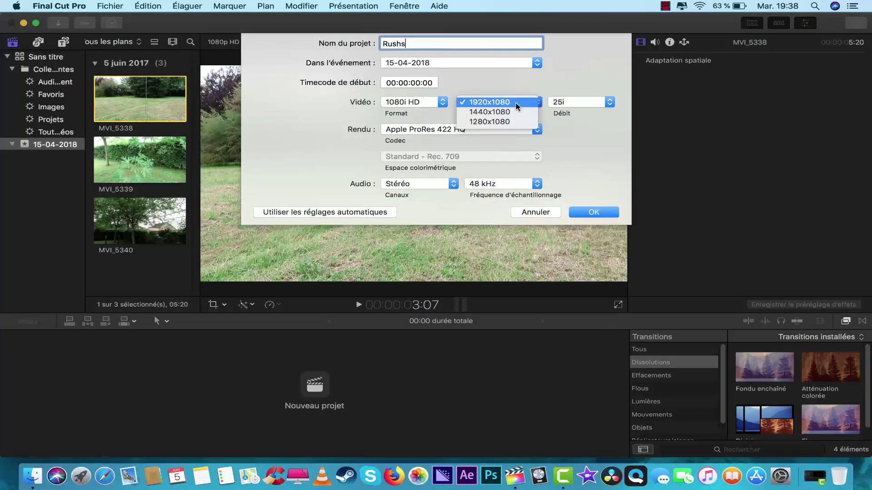
pyautogui.click(515, 106)
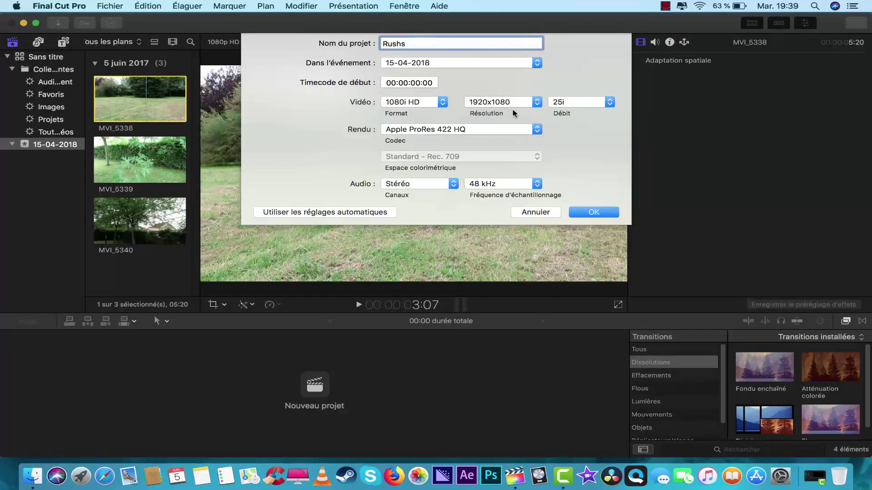
pyautogui.click(578, 105)
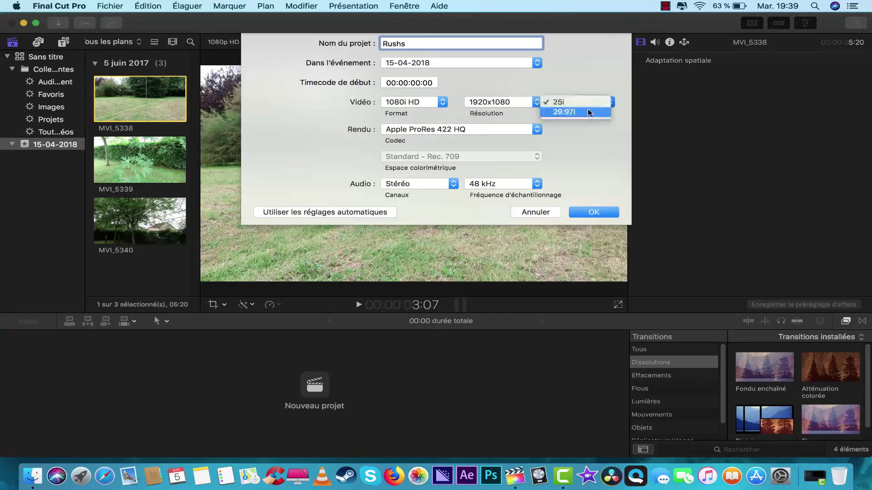
pyautogui.click(585, 102)
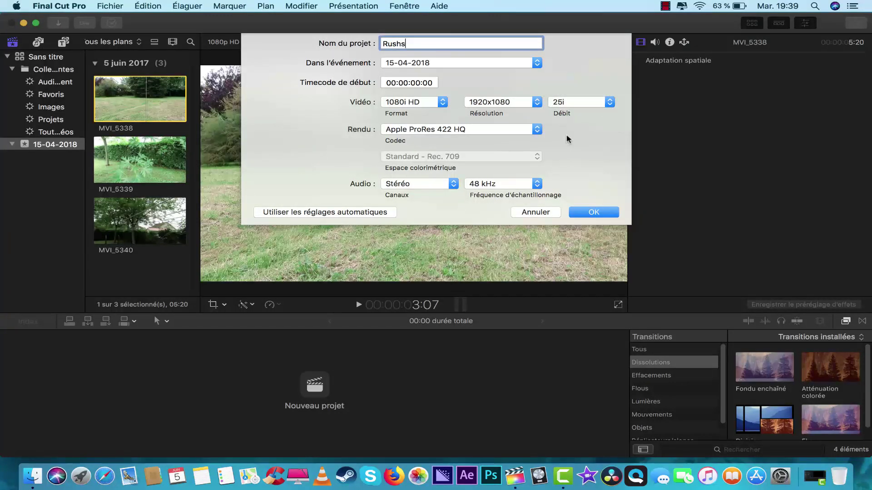
# - Choose the Apple ProRes 422 HQ render codec and Stéréo audio at 48 kHz, and create the project
pyautogui.click(446, 132)
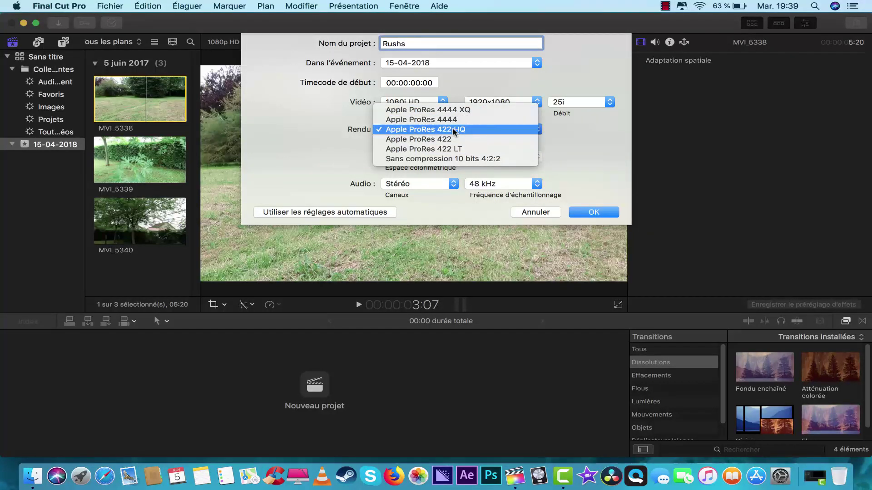
pyautogui.click(454, 130)
pyautogui.click(419, 183)
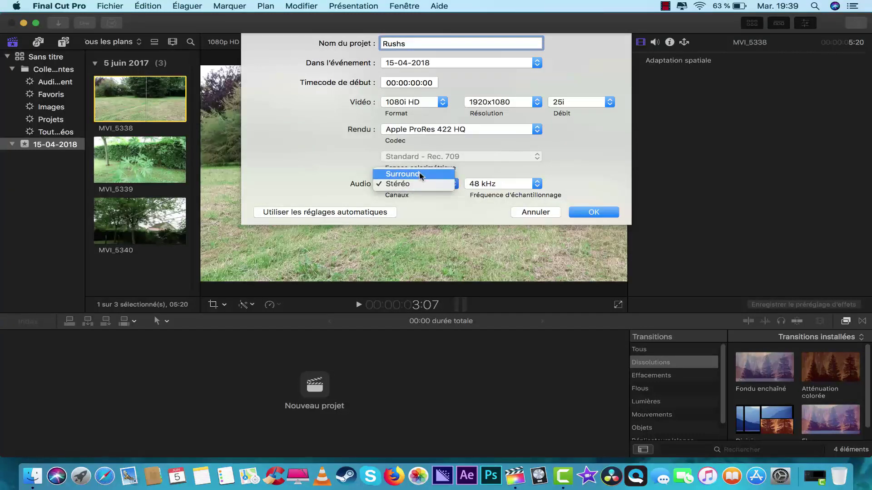
pyautogui.click(422, 185)
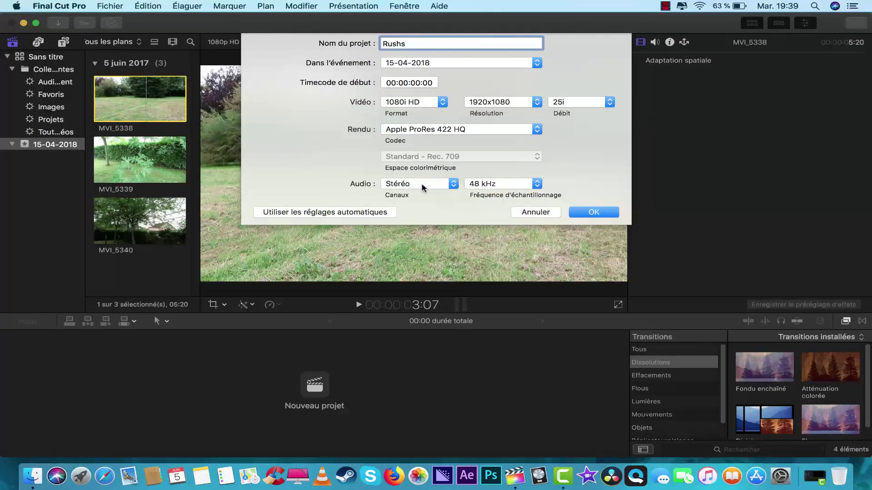
pyautogui.click(422, 183)
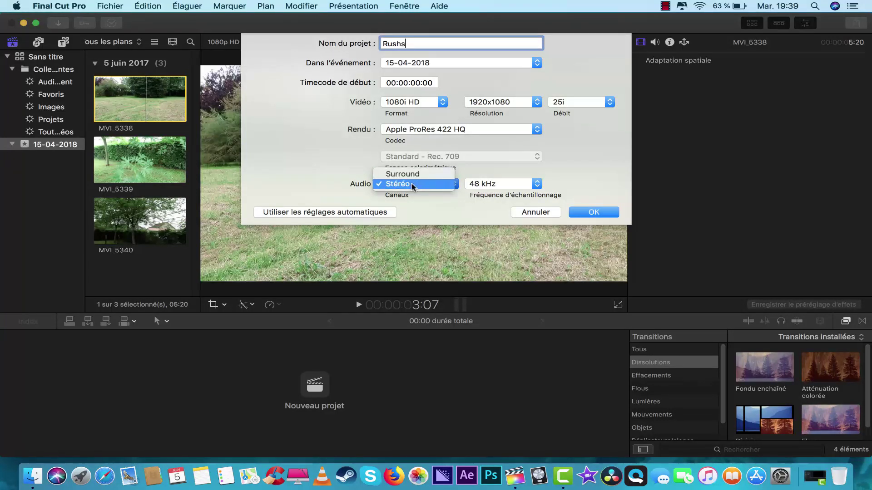
pyautogui.click(420, 184)
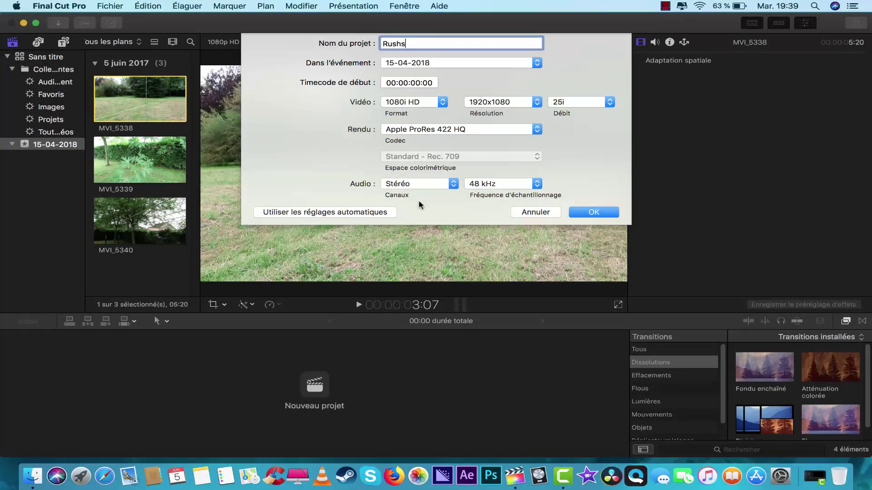
pyautogui.click(498, 184)
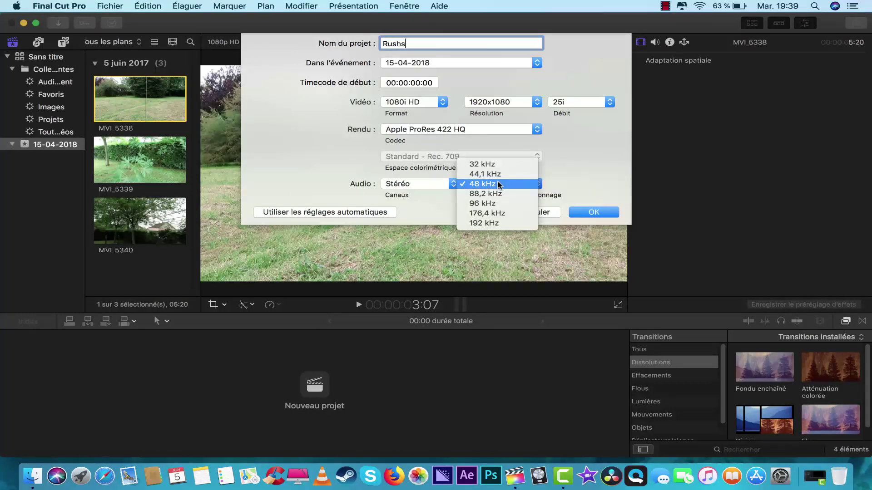
pyautogui.click(498, 184)
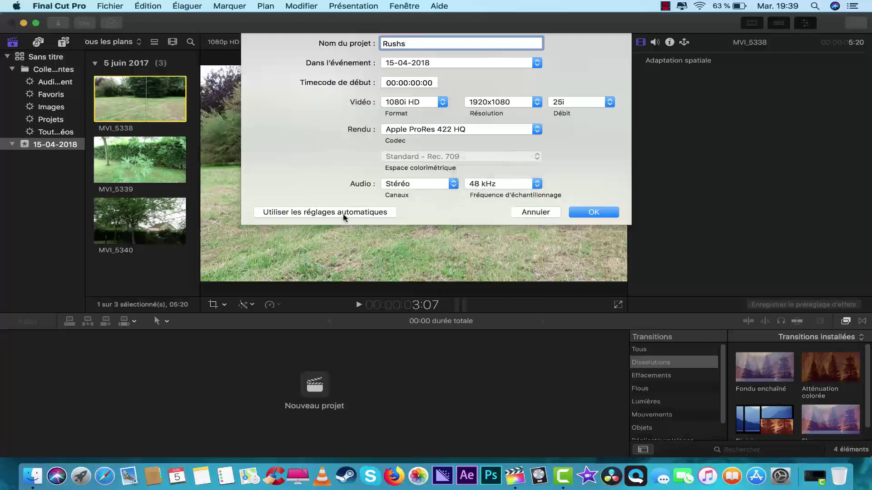
pyautogui.click(590, 215)
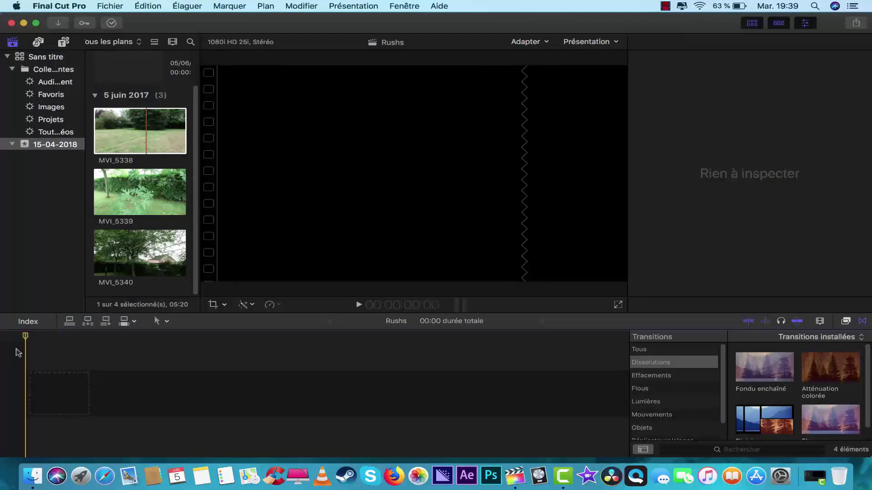
# - Place the MVI_5338 clip at the start of the Rushs timeline
pyautogui.moveTo(26, 340)
pyautogui.mouseDown()
pyautogui.moveTo(311, 345)
pyautogui.moveTo(23, 341)
pyautogui.mouseUp()
pyautogui.click(115, 227)
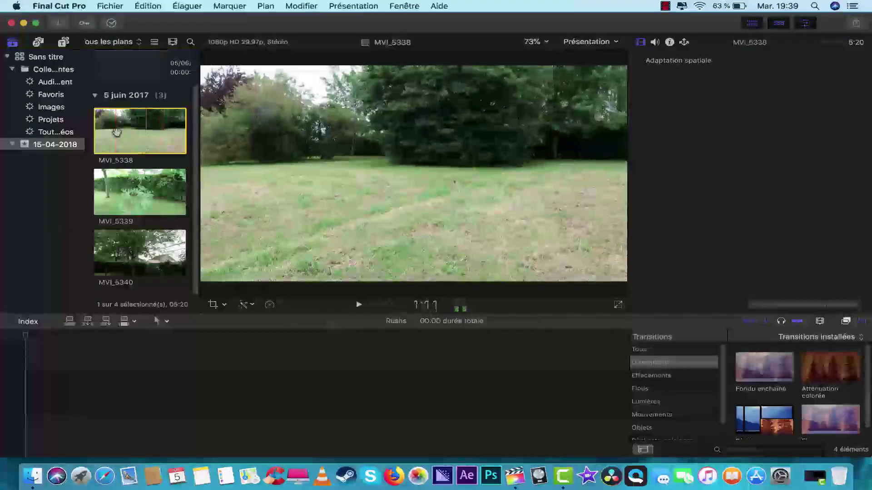
pyautogui.moveTo(132, 136); pyautogui.dragTo(38, 392)
# - Extend the selected range to the whole MVI_5339 clip and append it after MVI_5338 in the timeline
pyautogui.moveTo(100, 197); pyautogui.dragTo(143, 192)
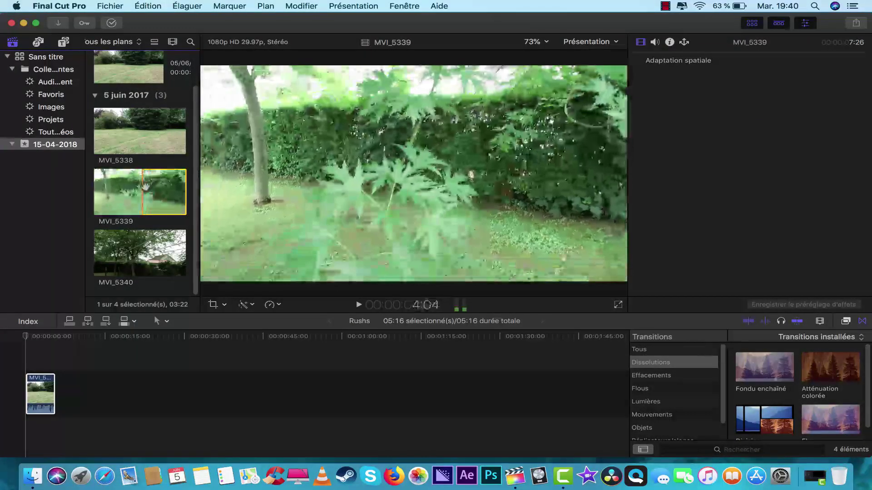
pyautogui.moveTo(142, 191); pyautogui.dragTo(89, 193)
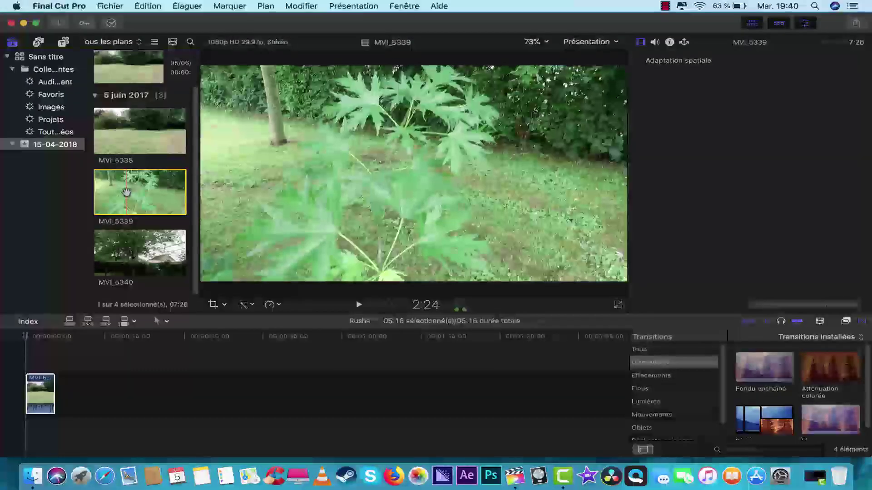
pyautogui.moveTo(131, 192); pyautogui.dragTo(63, 394)
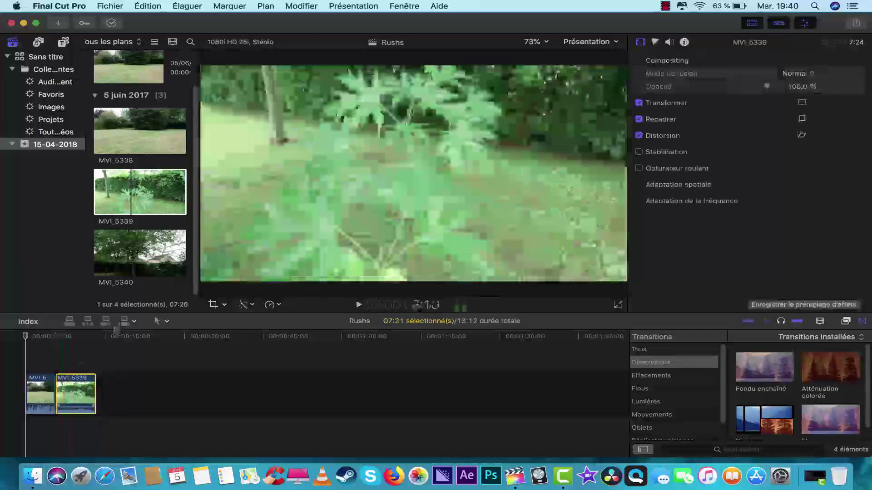
# - Select the whole MVI_5340 clip and add it after MVI_5339 in the timeline
pyautogui.moveTo(135, 255); pyautogui.dragTo(189, 255)
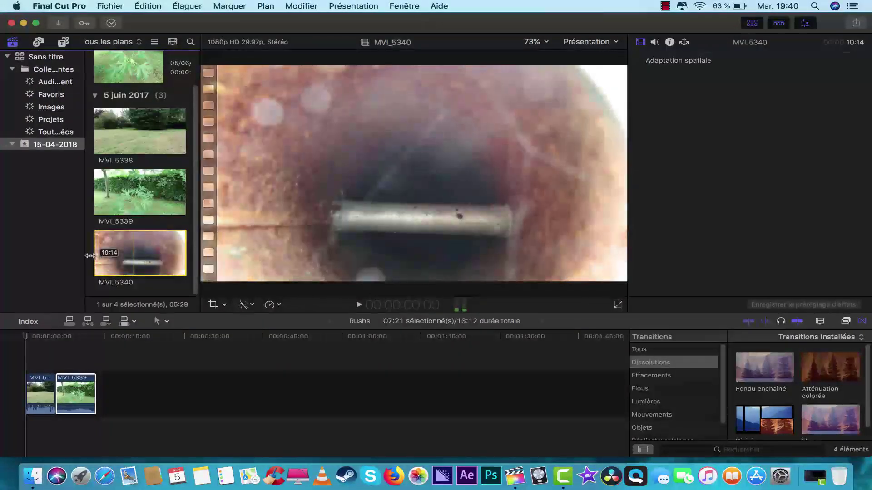
pyautogui.click(105, 254)
pyautogui.moveTo(105, 254); pyautogui.dragTo(107, 377)
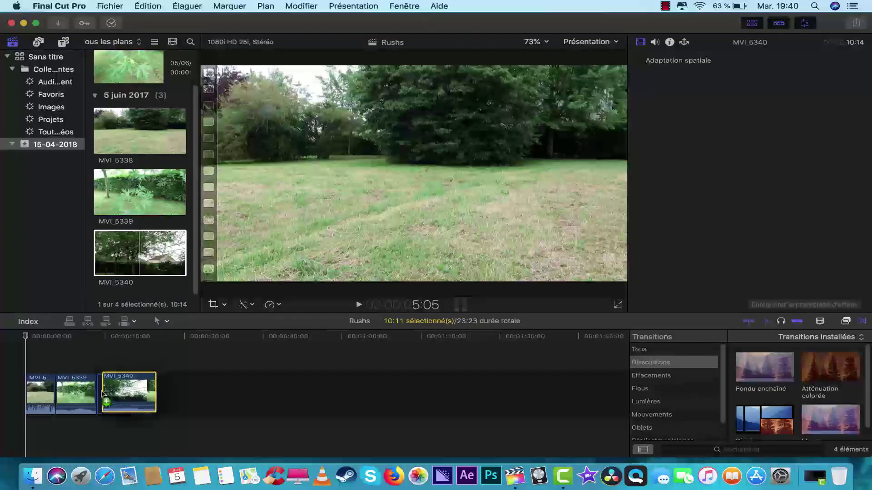
# - Activate the Sélection tool and scrub the playhead from the timeline's start into MVI_5340 and back
pyautogui.click(39, 338)
pyautogui.moveTo(50, 343); pyautogui.dragTo(21, 344)
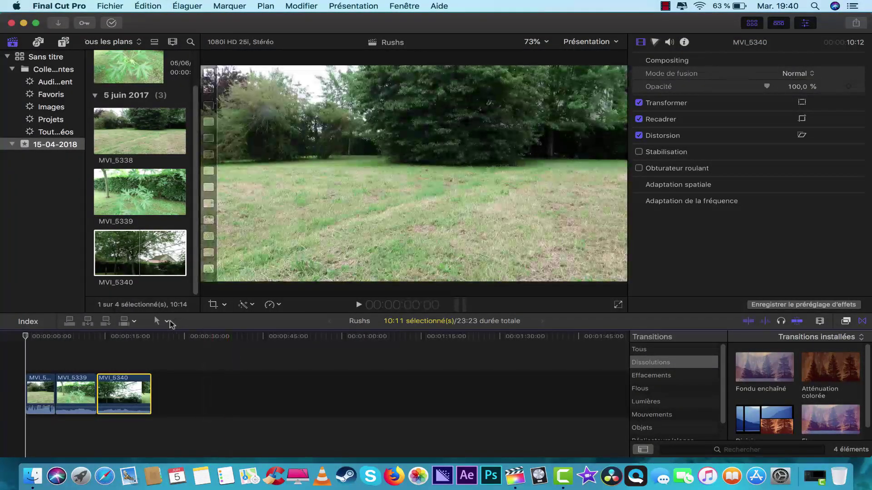
pyautogui.click(168, 321)
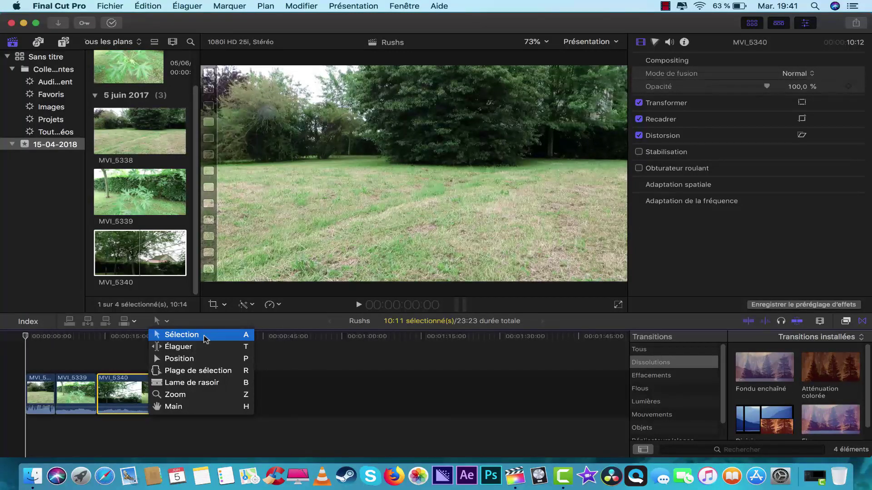
pyautogui.click(205, 339)
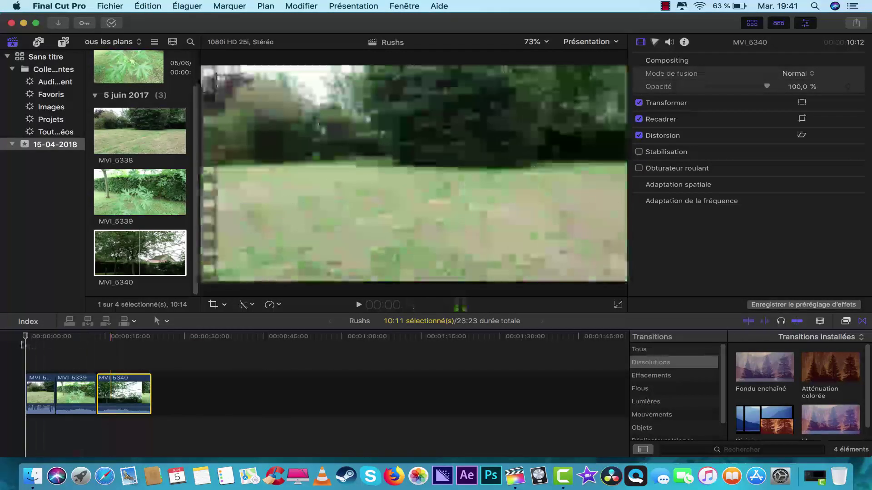
pyautogui.moveTo(25, 340); pyautogui.dragTo(126, 341)
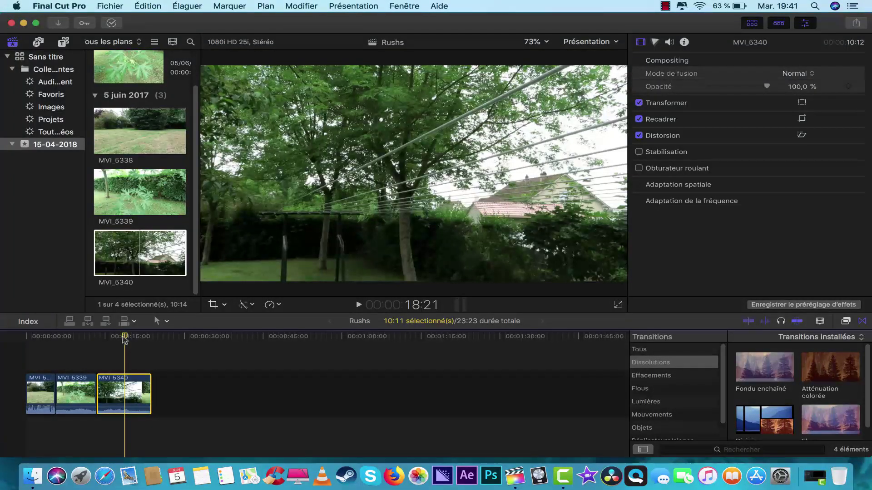
pyautogui.moveTo(125, 340); pyautogui.dragTo(29, 341)
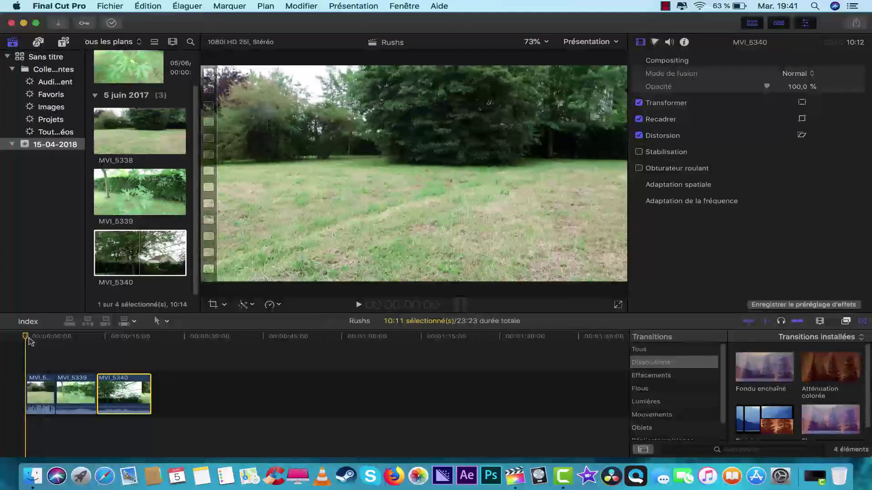
pyautogui.click(164, 321)
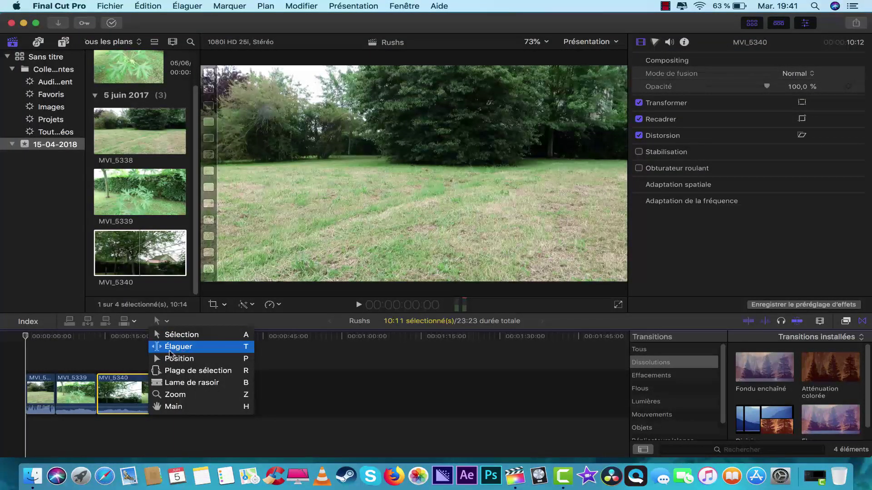
pyautogui.click(104, 347)
pyautogui.click(162, 321)
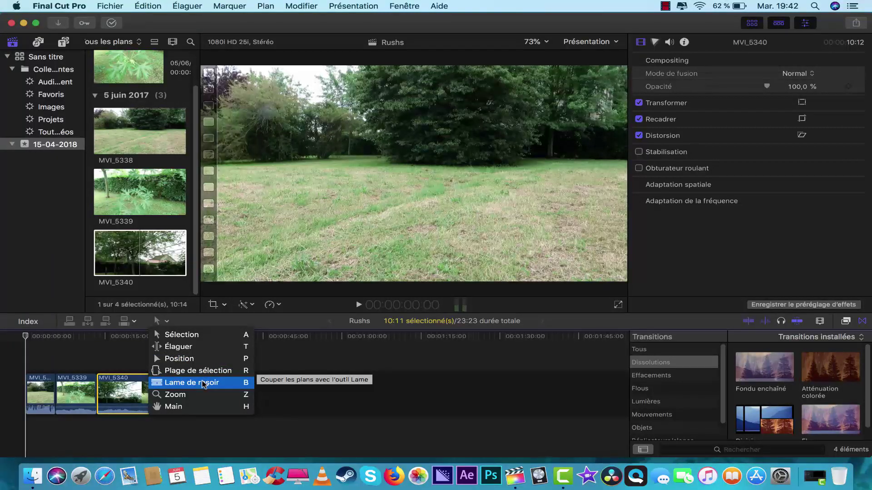
pyautogui.click(208, 426)
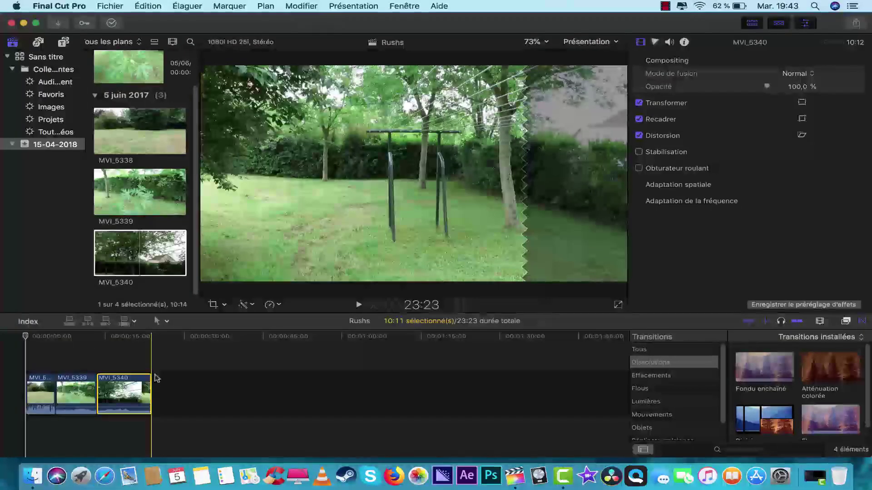
# - Split the MVI_5340 timeline clip with the blade tool at about 21:20 and delete the short end piece
pyautogui.press('z')
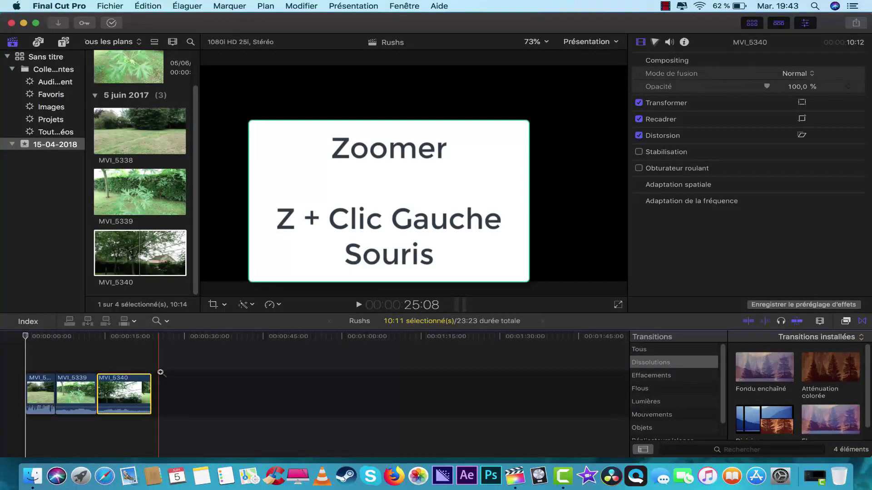
pyautogui.click(160, 372)
pyautogui.press('a')
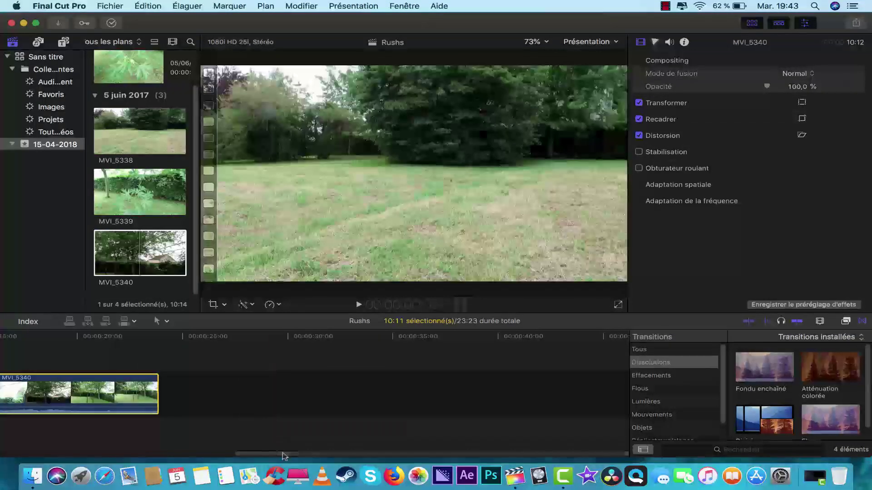
pyautogui.moveTo(284, 456); pyautogui.dragTo(42, 452)
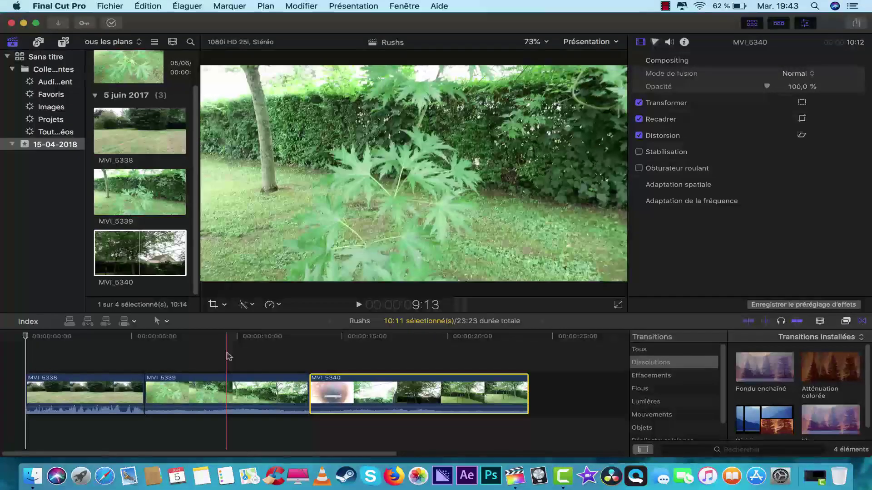
pyautogui.press('b')
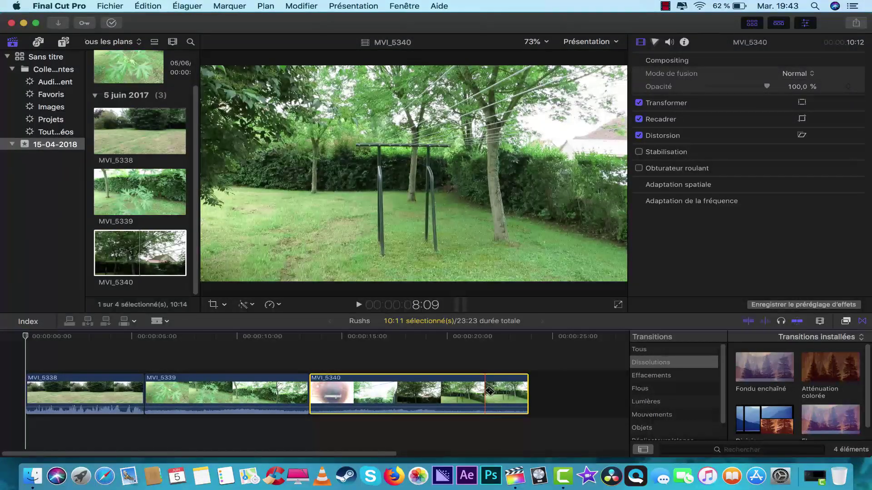
pyautogui.click(488, 390)
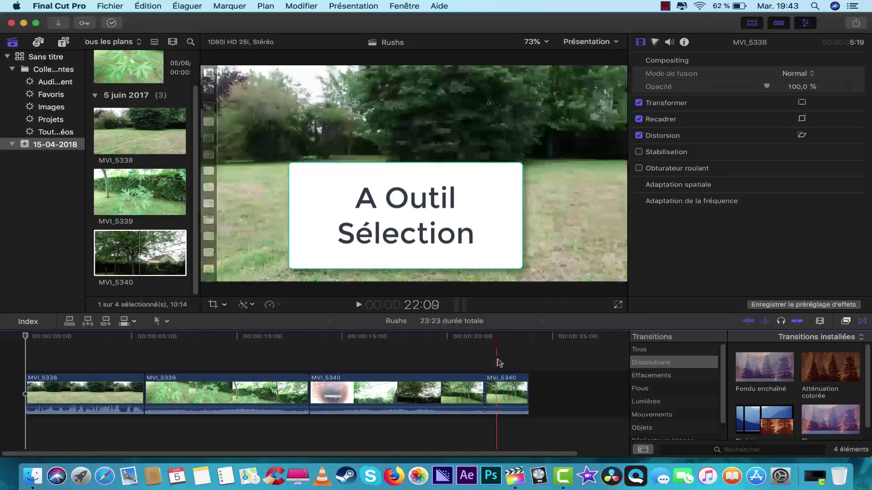
pyautogui.click(502, 390)
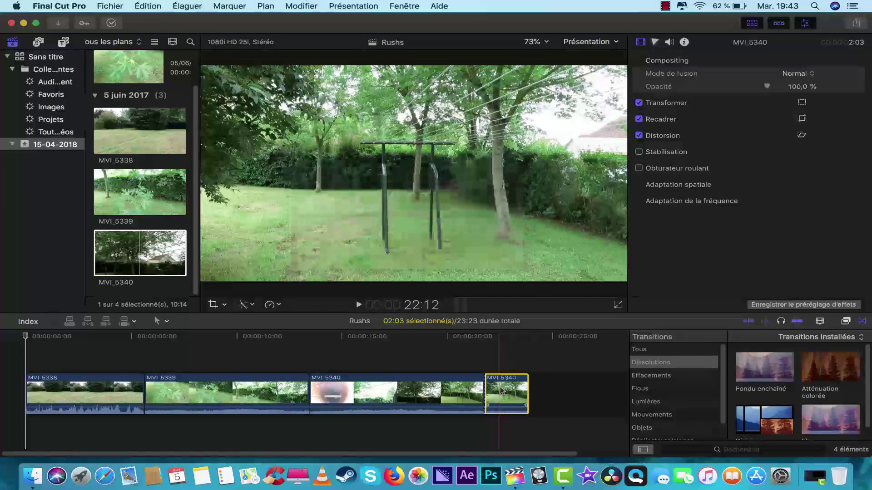
pyautogui.press('Delete')
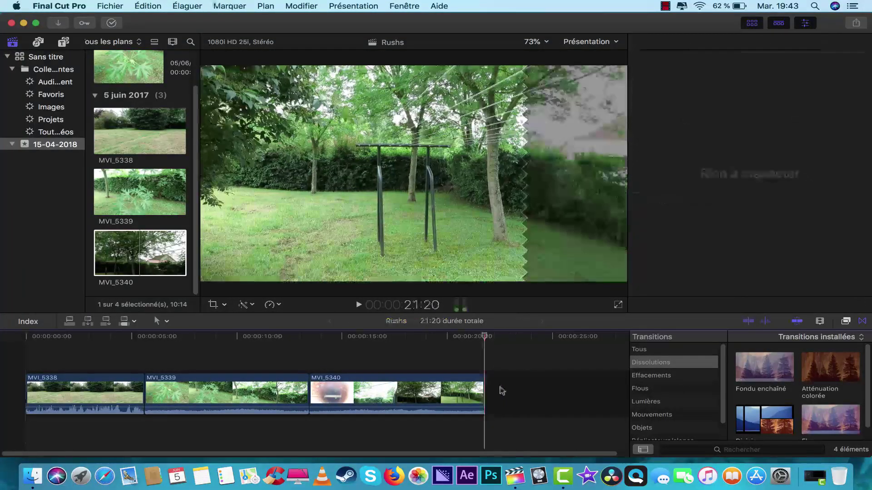
# - Zoom the timeline out one level and park the playhead at 16:17 within MVI_5340
pyautogui.moveTo(485, 344); pyautogui.dragTo(435, 351)
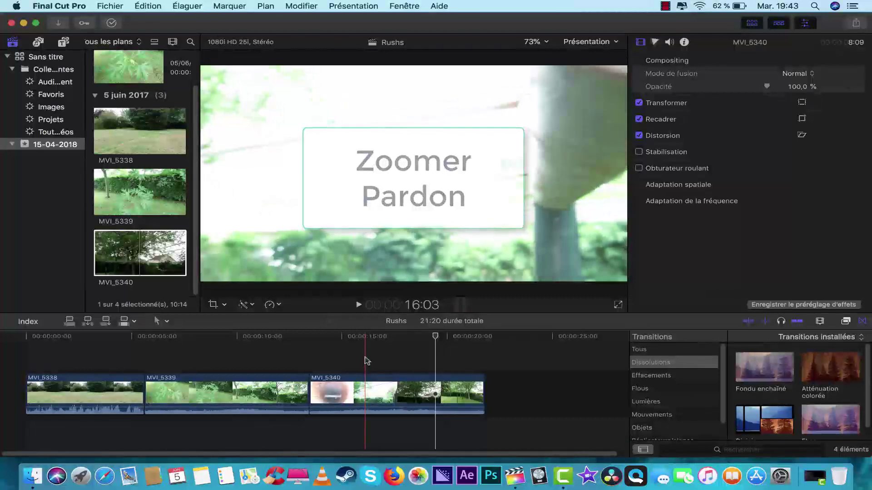
pyautogui.press('z')
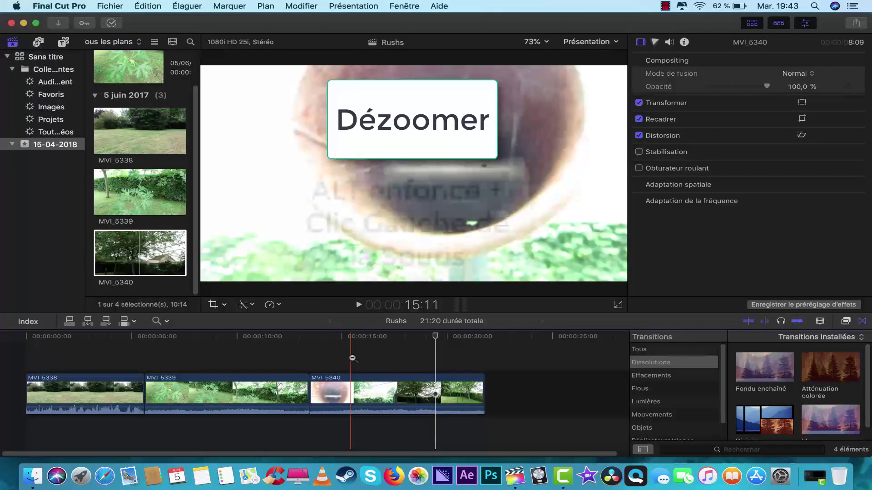
pyautogui.keyDown('alt'); pyautogui.click(352, 359); pyautogui.keyUp('alt')
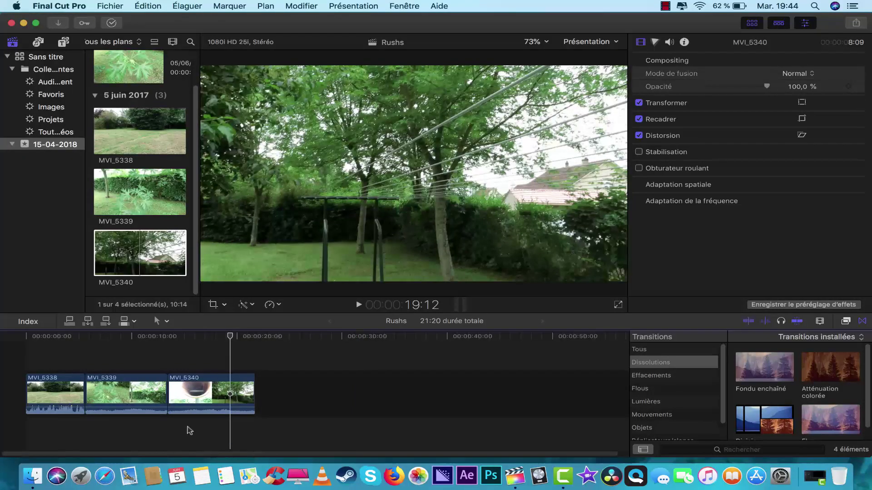
pyautogui.moveTo(232, 338); pyautogui.dragTo(201, 344)
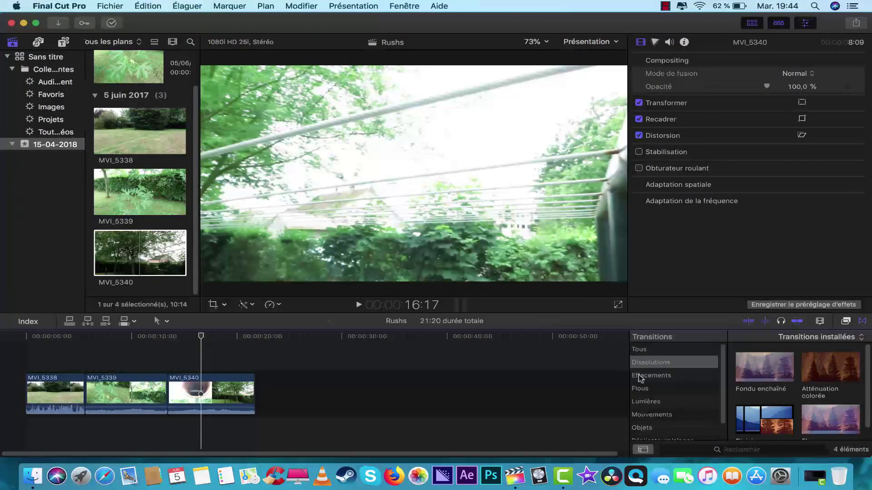
# - Examine the installed transition categories, including Effacements, Flous, Lumières and Mouvements
pyautogui.scroll(-2, 663, 364)
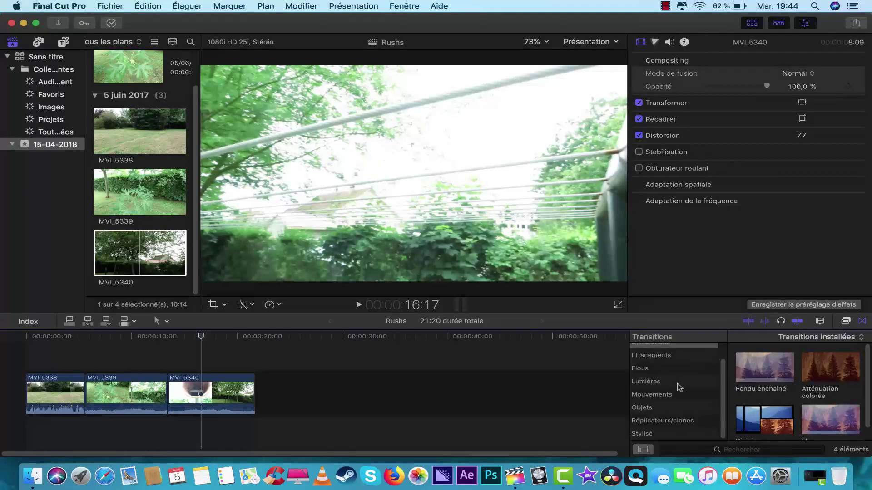
pyautogui.scroll(2, 680, 387)
pyautogui.click(669, 387)
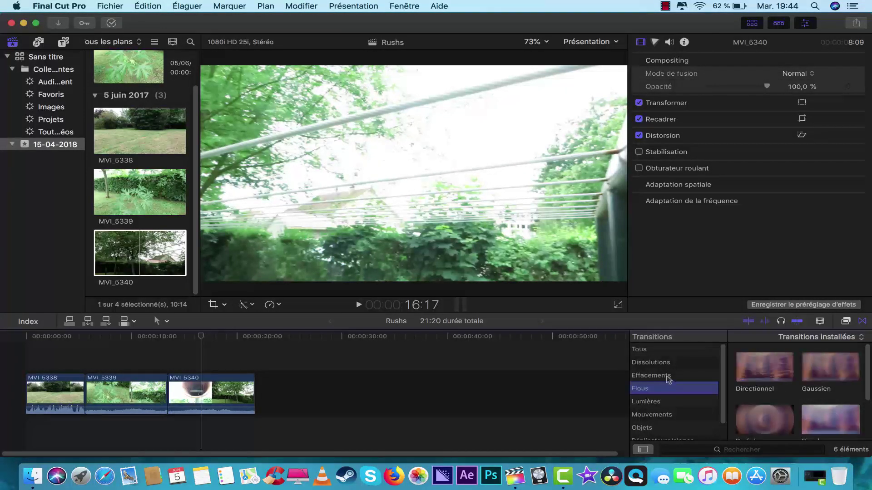
pyautogui.click(666, 377)
pyautogui.click(666, 390)
pyautogui.click(667, 402)
pyautogui.scroll(-2, 667, 402)
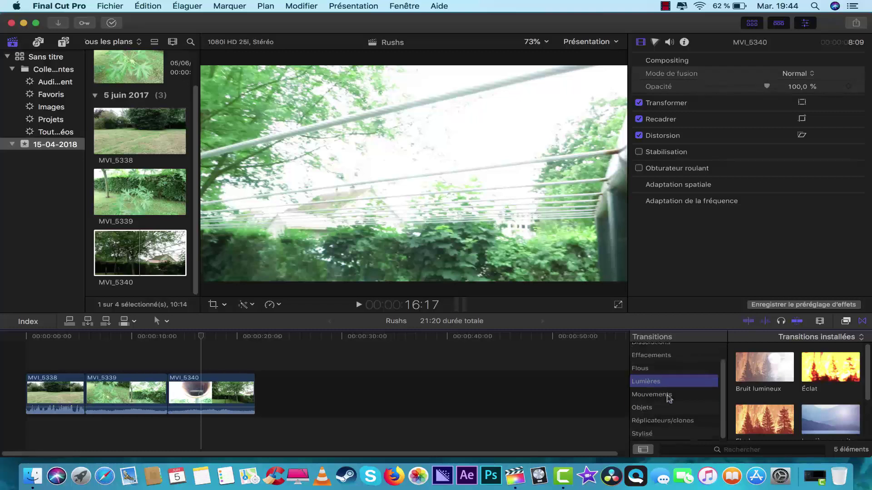
pyautogui.click(669, 397)
pyautogui.click(670, 412)
pyautogui.click(671, 395)
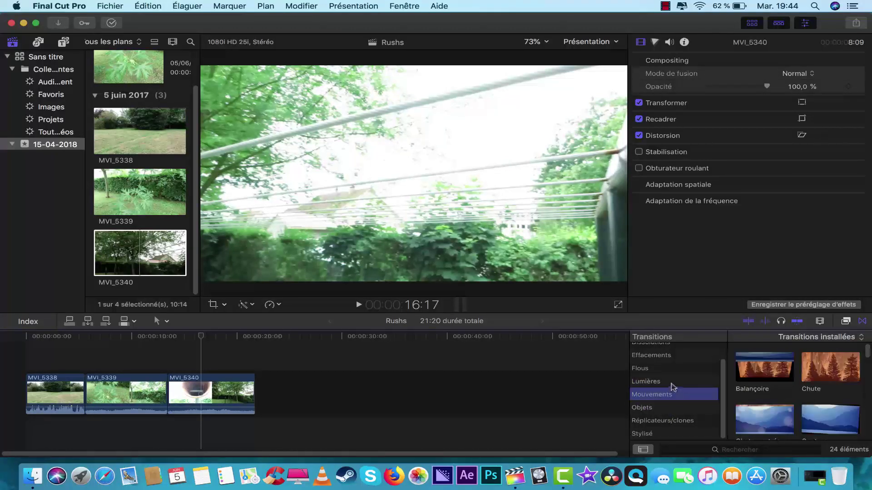
pyautogui.click(673, 384)
pyautogui.scroll(2, 673, 387)
# - Add a Fondu enchaîné transition from Dissolutions between MVI_5339 and MVI_5340 and between MVI_5338 and MVI_5339, accepting the clip overlap
pyautogui.click(670, 362)
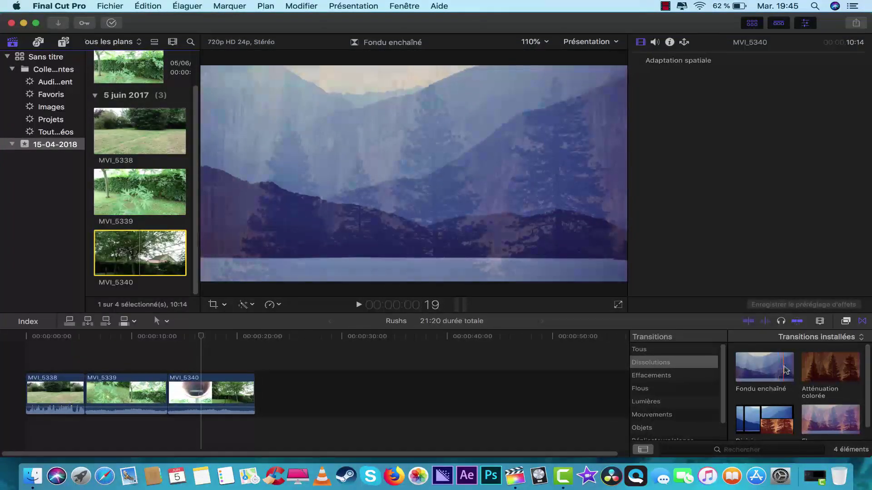
pyautogui.moveTo(785, 370); pyautogui.dragTo(167, 391)
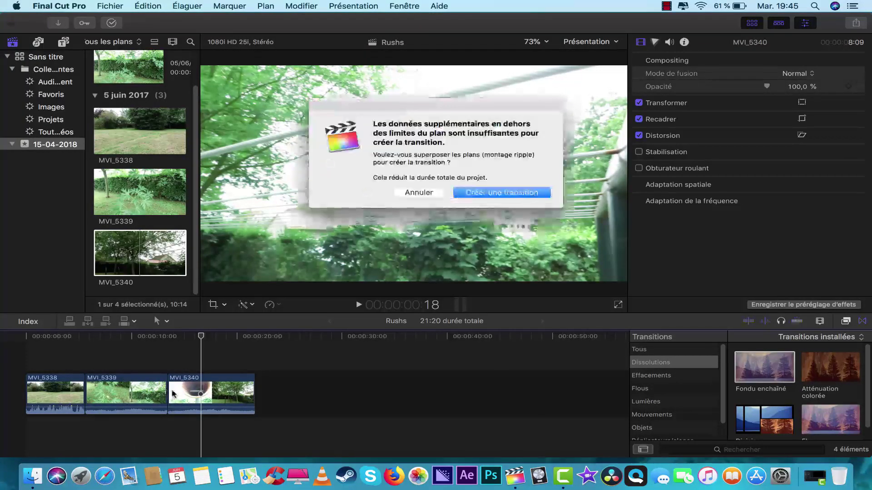
pyautogui.click(489, 196)
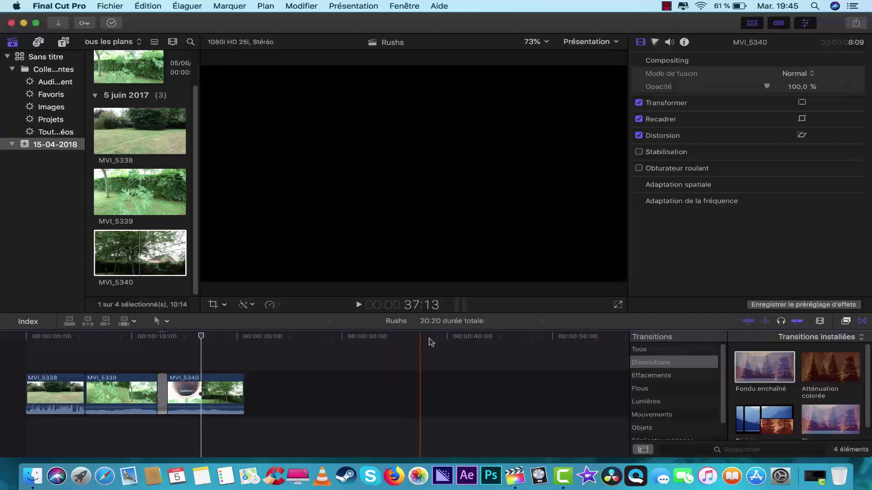
pyautogui.moveTo(778, 366); pyautogui.dragTo(89, 398)
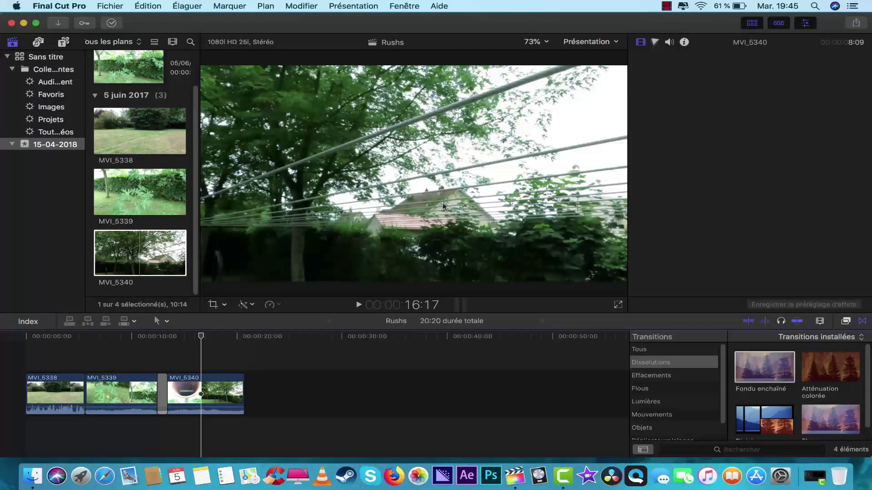
pyautogui.click(488, 196)
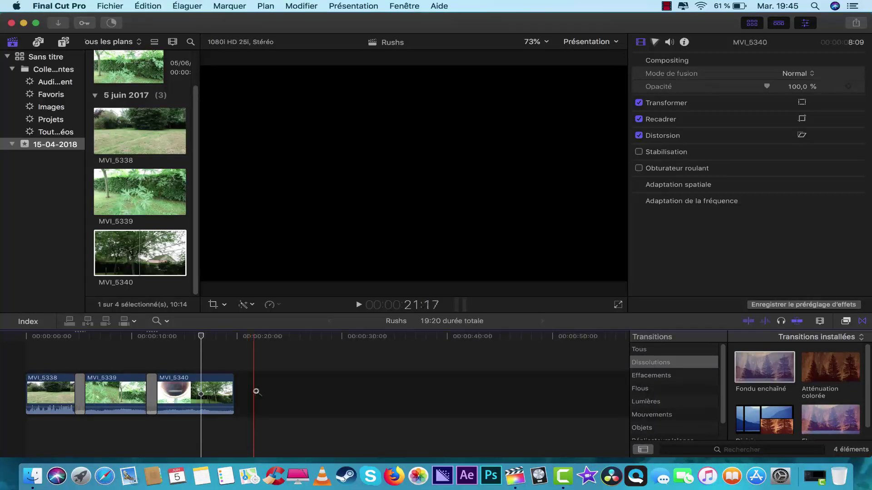
# - Inspect the two transitions up close and place the playhead at 4:07, just before the one between MVI_5338 and MVI_5339
pyautogui.click(161, 321)
pyautogui.click(175, 395)
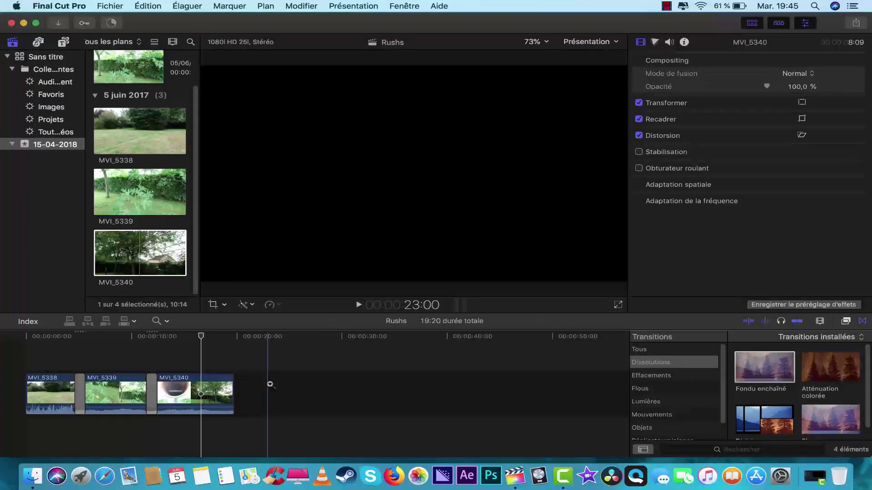
pyautogui.click(206, 389)
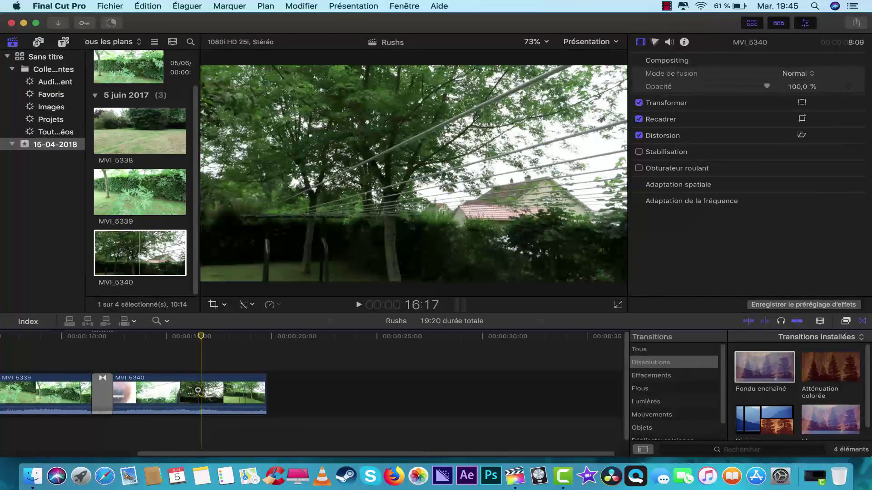
pyautogui.press('a')
pyautogui.moveTo(200, 453); pyautogui.dragTo(61, 433)
pyautogui.press('z')
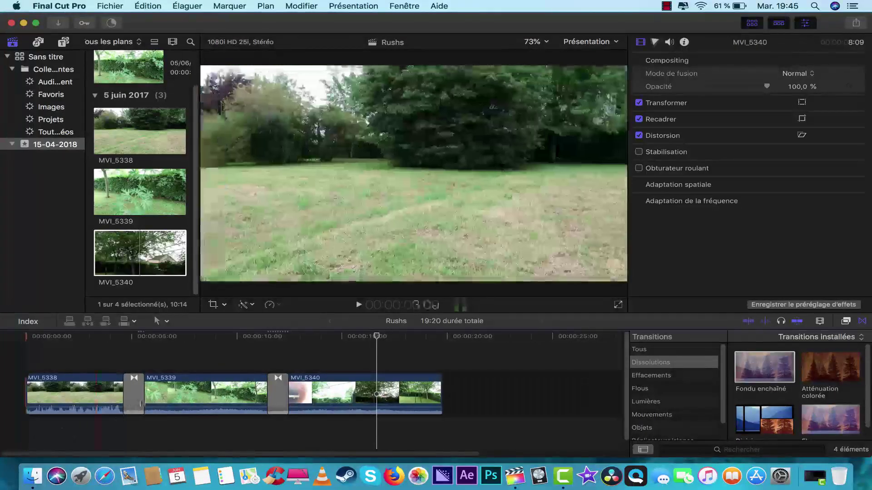
pyautogui.click(482, 393)
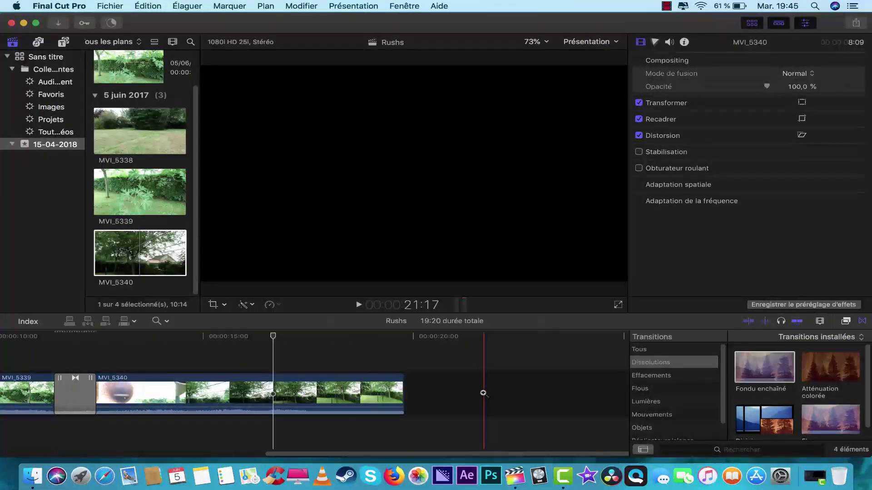
pyautogui.moveTo(336, 453); pyautogui.dragTo(123, 443)
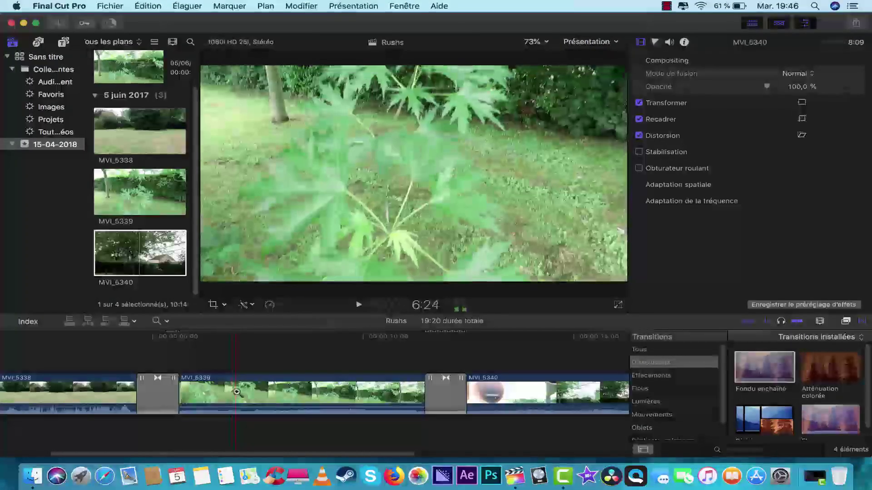
pyautogui.press('z')
pyautogui.press('a')
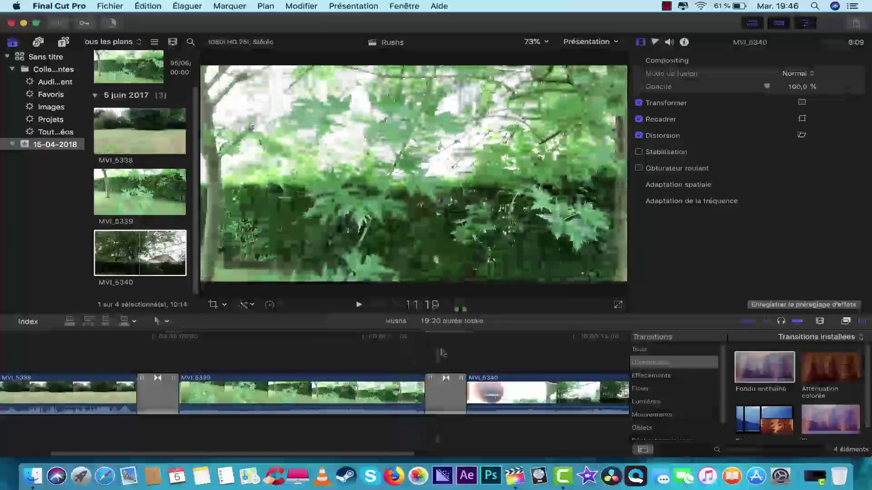
pyautogui.click(124, 340)
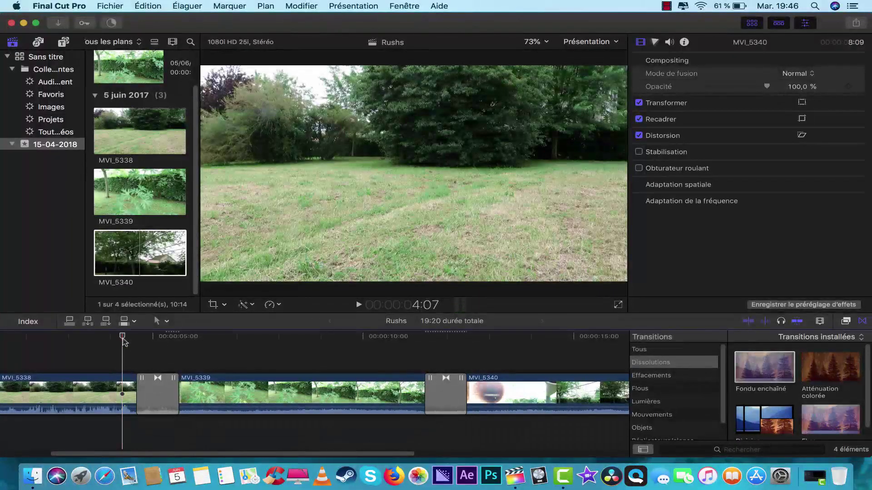
# - Play the Rushs timeline from 3:02 through both Fondu enchaîné transitions, stopping at 13:20 in MVI_5340
pyautogui.click(74, 343)
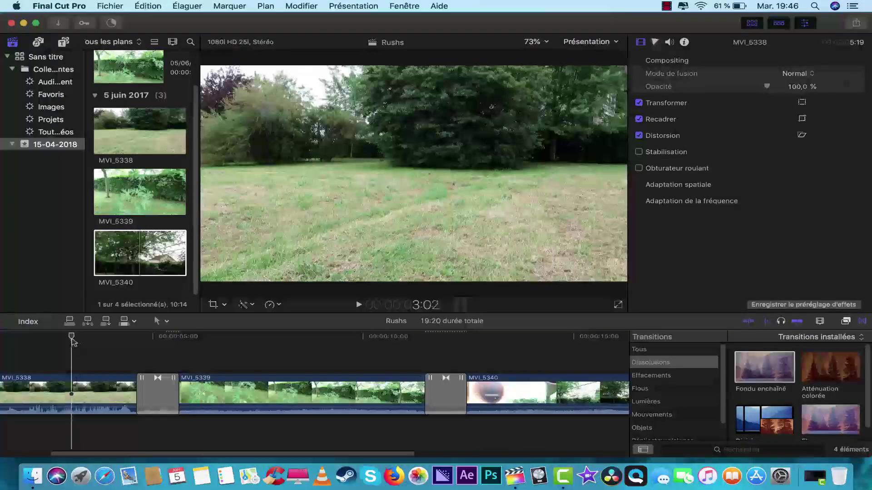
pyautogui.press('space')
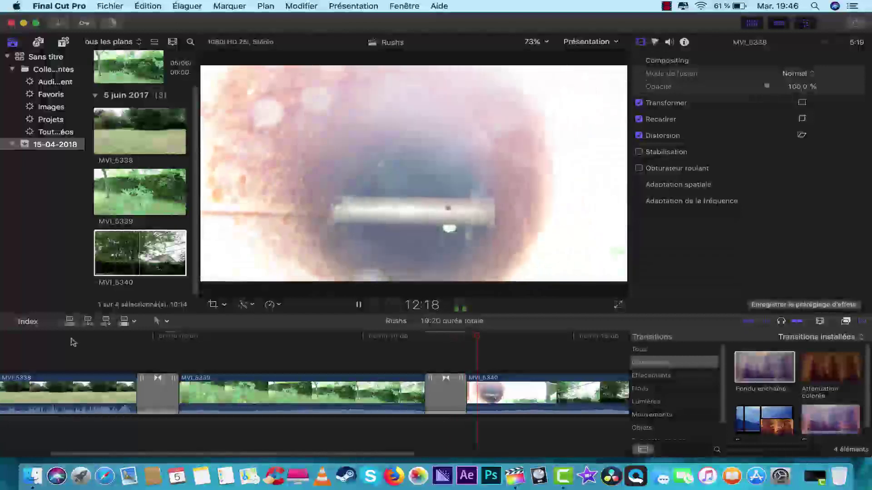
pyautogui.press('space')
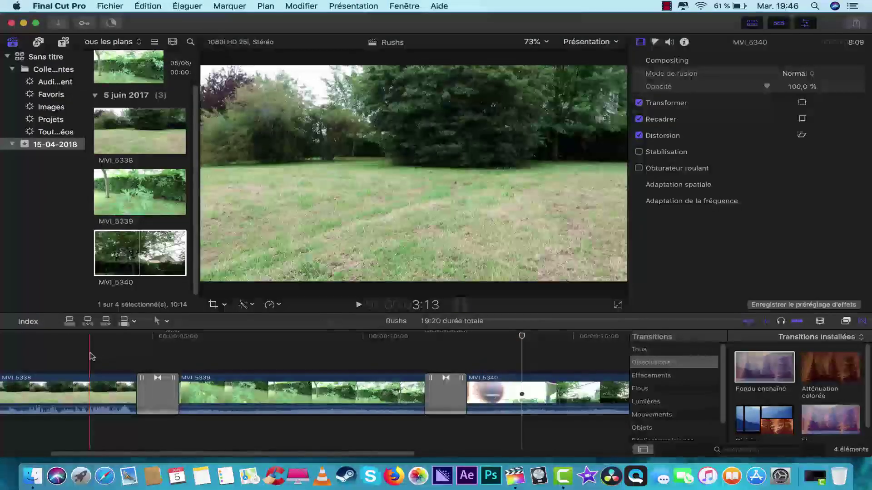
# - Place the playhead at 8:17 within MVI_5339 and extend the end of MVI_5340 to a clip duration of 10:12
pyautogui.click(159, 321)
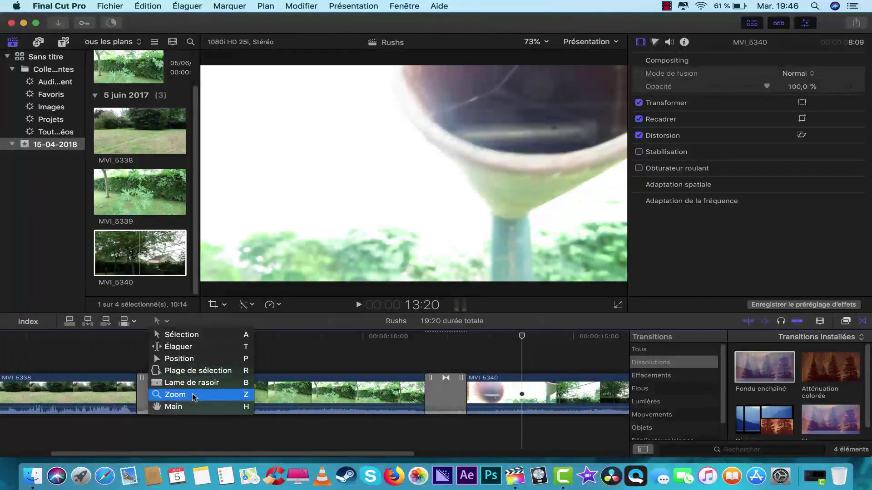
pyautogui.press('z')
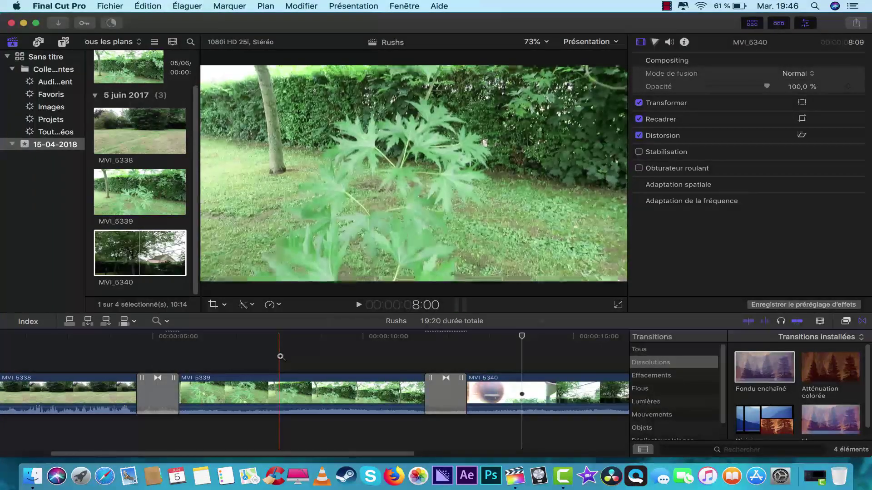
pyautogui.keyDown('alt'); pyautogui.click(281, 357); pyautogui.keyUp('alt')
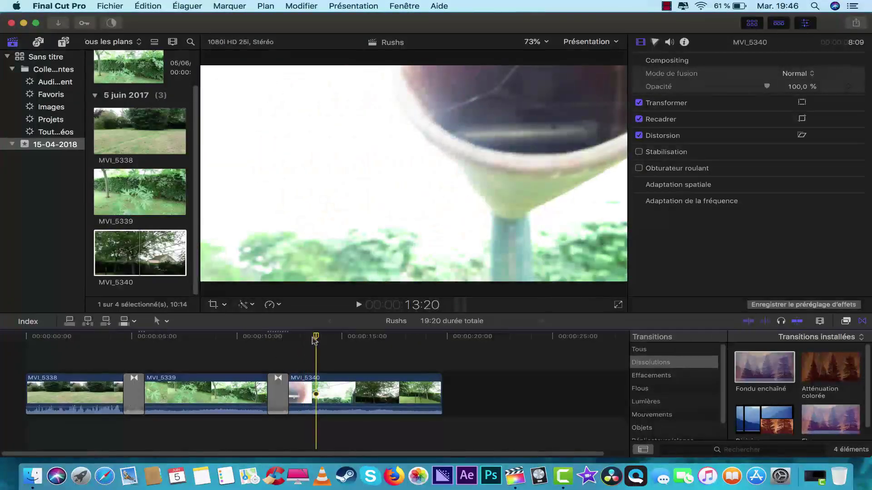
pyautogui.press('a')
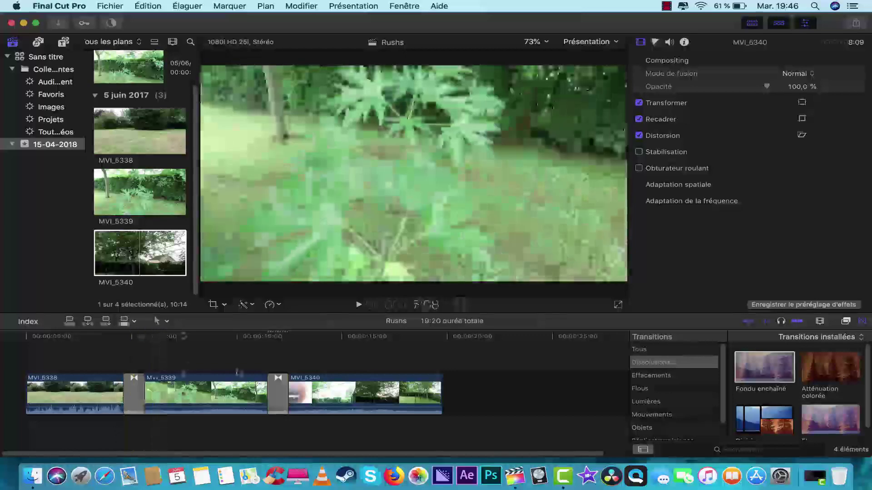
pyautogui.click(293, 369)
pyautogui.moveTo(294, 370); pyautogui.dragTo(208, 376)
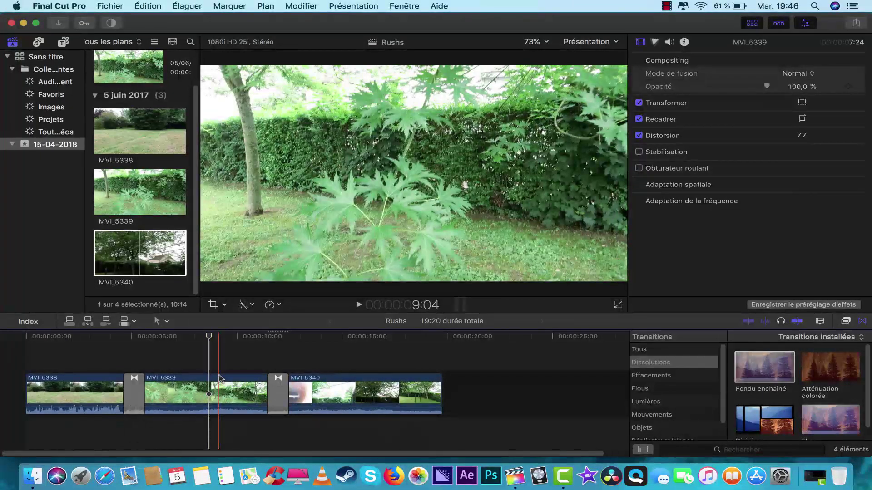
pyautogui.press('space')
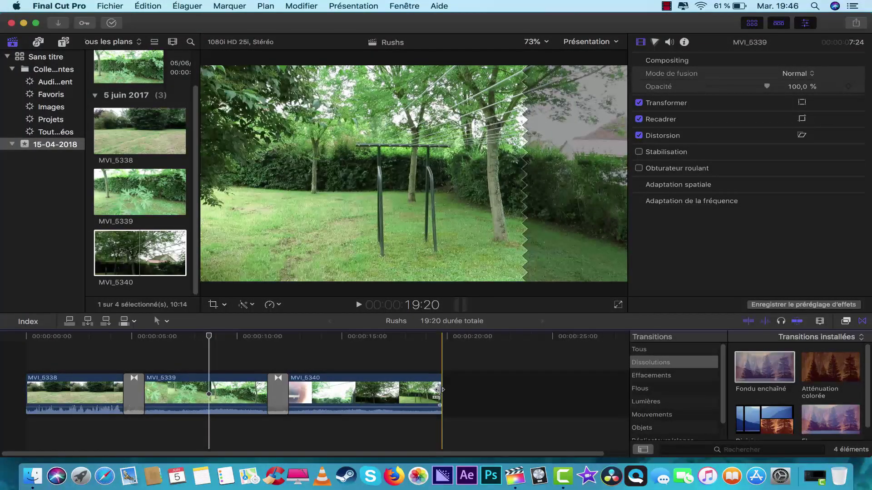
pyautogui.moveTo(439, 389); pyautogui.dragTo(438, 389)
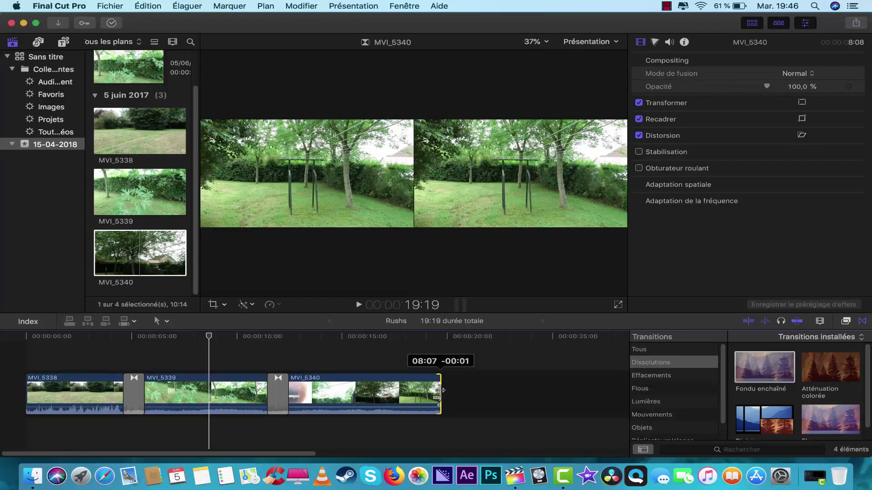
pyautogui.moveTo(439, 390); pyautogui.dragTo(525, 389)
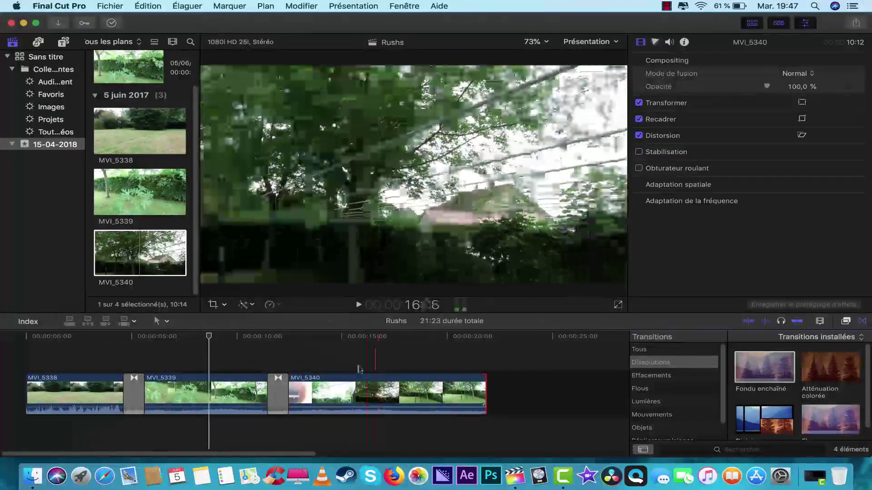
# - Try to lengthen the Fondu enchaîné transition between MVI_5339 and MVI_5340 by moving its end edge
pyautogui.press('z')
pyautogui.click(308, 359)
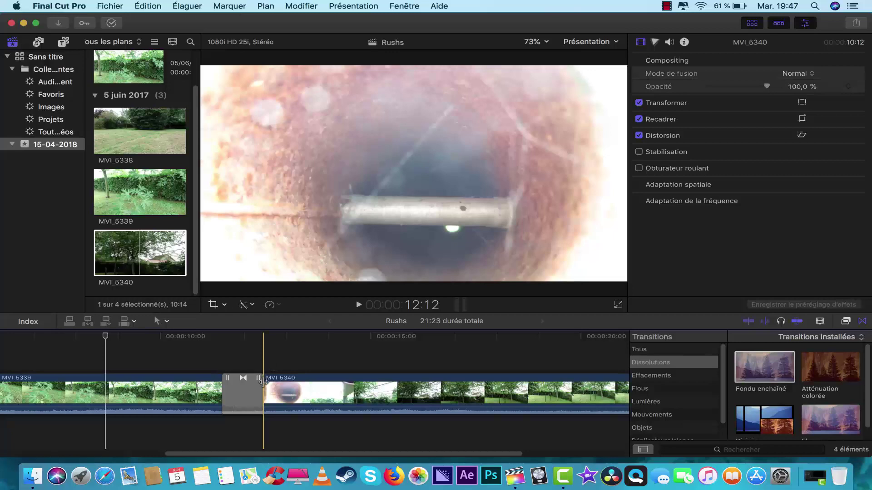
pyautogui.moveTo(271, 382)
pyautogui.mouseDown()
pyautogui.moveTo(247, 391)
pyautogui.moveTo(266, 391)
pyautogui.moveTo(235, 391)
pyautogui.moveTo(286, 389)
pyautogui.mouseUp()
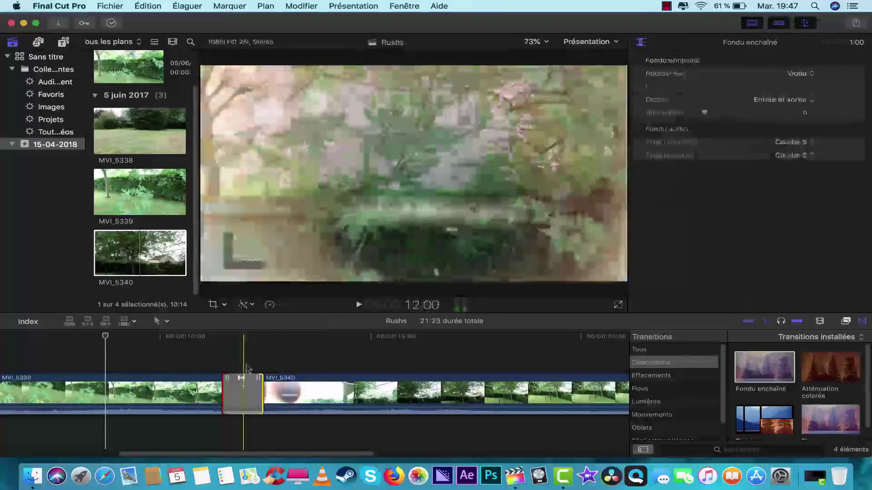
pyautogui.keyDown('alt'); pyautogui.click(276, 362); pyautogui.keyUp('alt')
pyautogui.press('a')
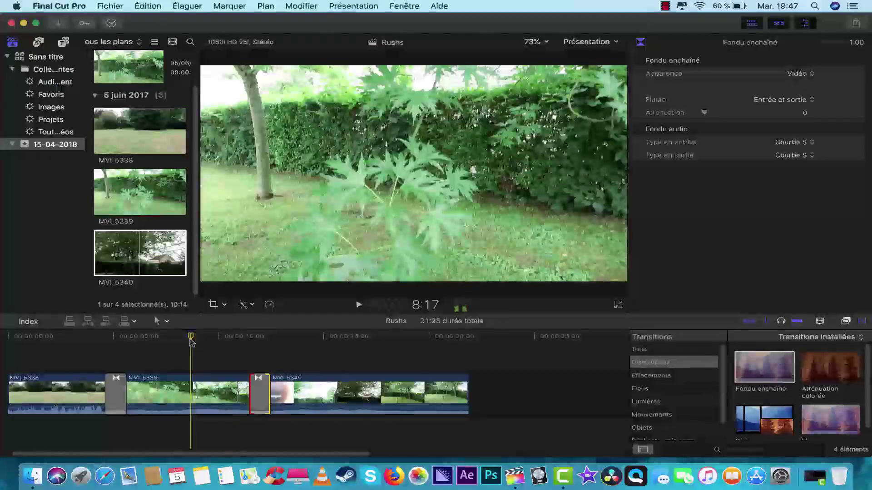
# - Delete the Fondu enchaîné transition between MVI_5339 and MVI_5340 and park the playhead at 19:12
pyautogui.moveTo(191, 338); pyautogui.dragTo(212, 367)
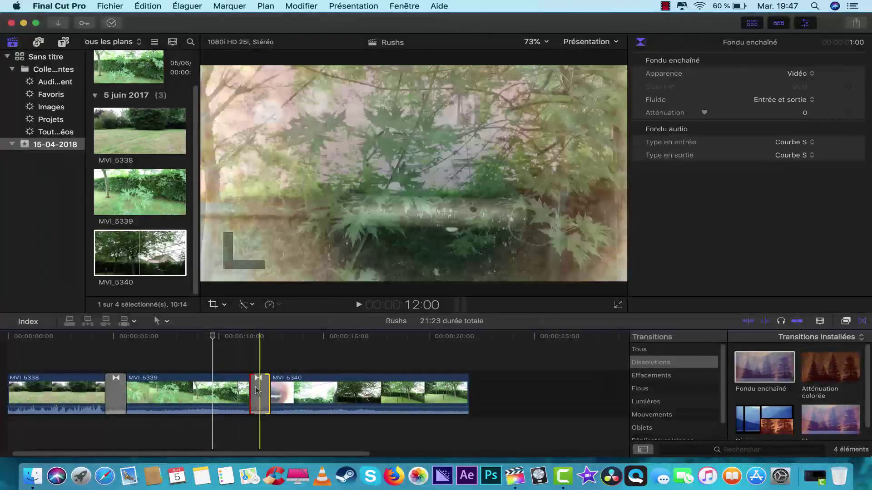
pyautogui.click(256, 388)
pyautogui.press('Delete')
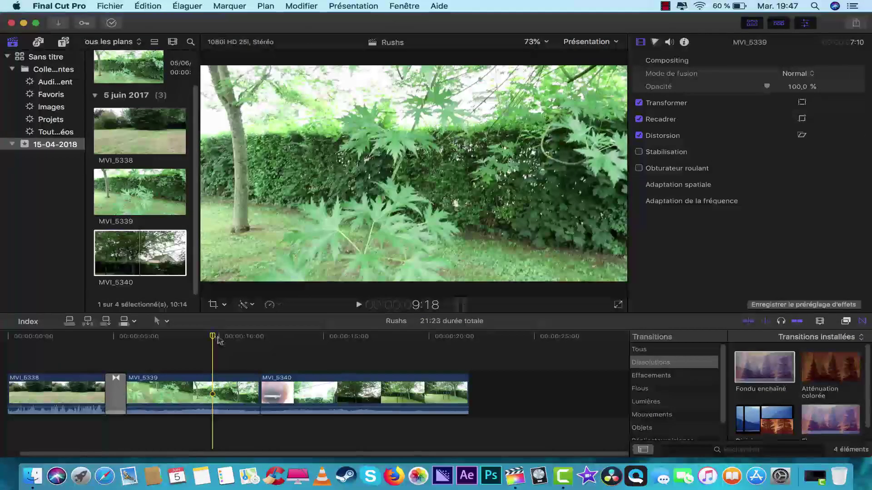
pyautogui.moveTo(218, 340); pyautogui.dragTo(417, 342)
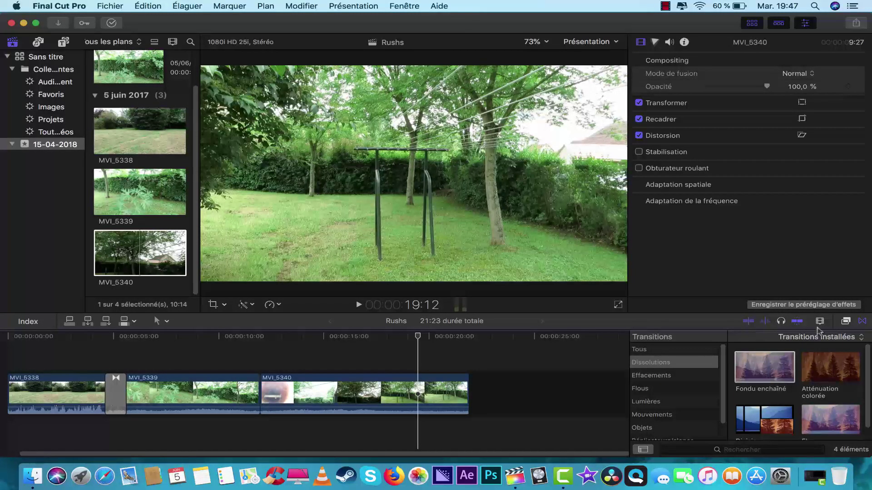
# - Open the installed effects and examine the video and audio categories, including the video Tous group, Mosaïque, Modulation and Espaces
pyautogui.click(846, 321)
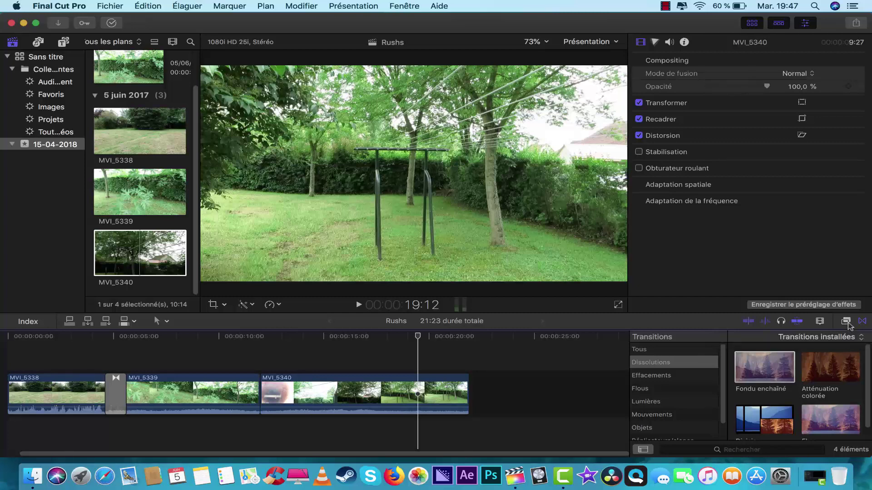
pyautogui.click(666, 387)
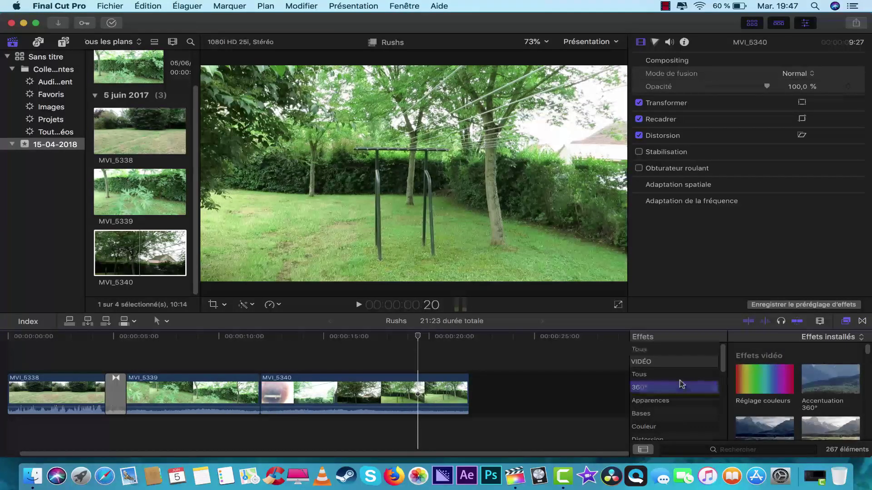
pyautogui.click(663, 375)
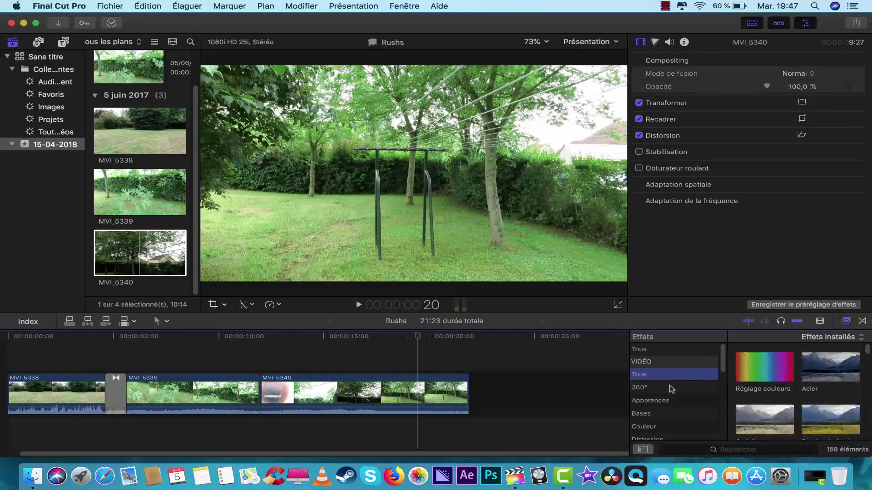
pyautogui.scroll(-10, 669, 386)
pyautogui.scroll(10, 670, 389)
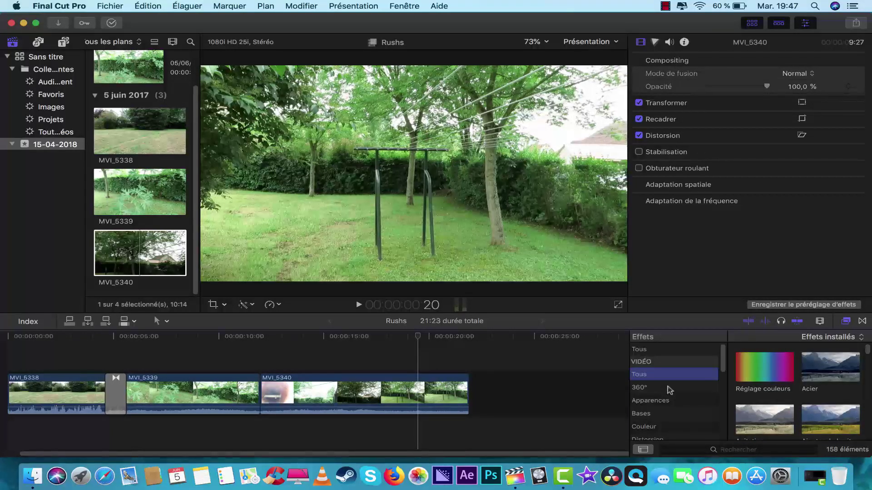
pyautogui.click(670, 389)
pyautogui.click(672, 404)
pyautogui.scroll(-6, 675, 408)
pyautogui.click(676, 398)
pyautogui.click(676, 387)
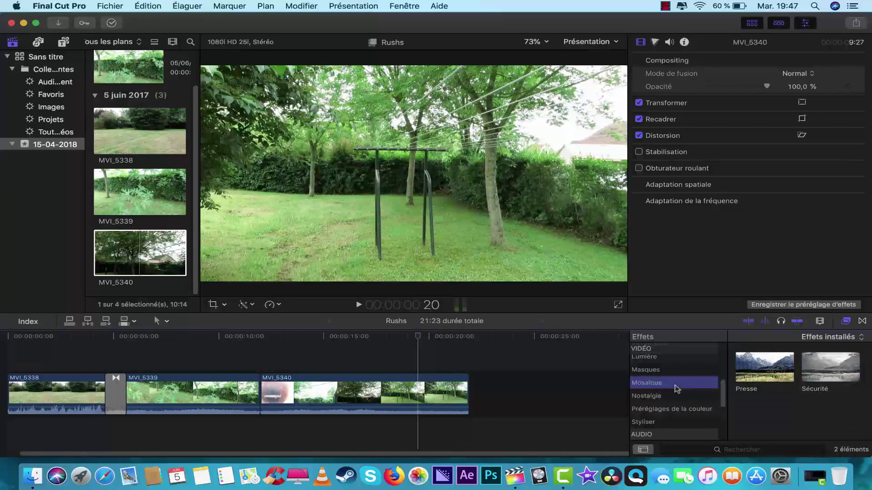
pyautogui.click(676, 396)
pyautogui.scroll(-5, 676, 395)
pyautogui.click(678, 394)
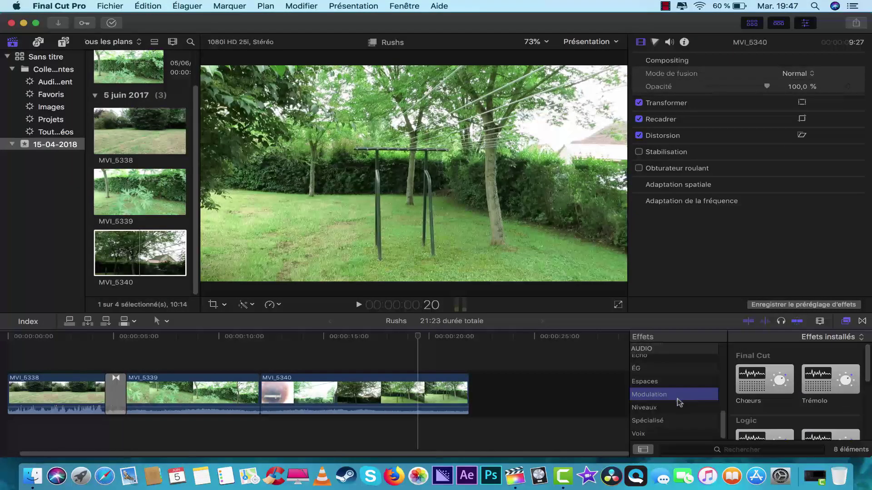
pyautogui.click(674, 382)
pyautogui.scroll(3, 675, 388)
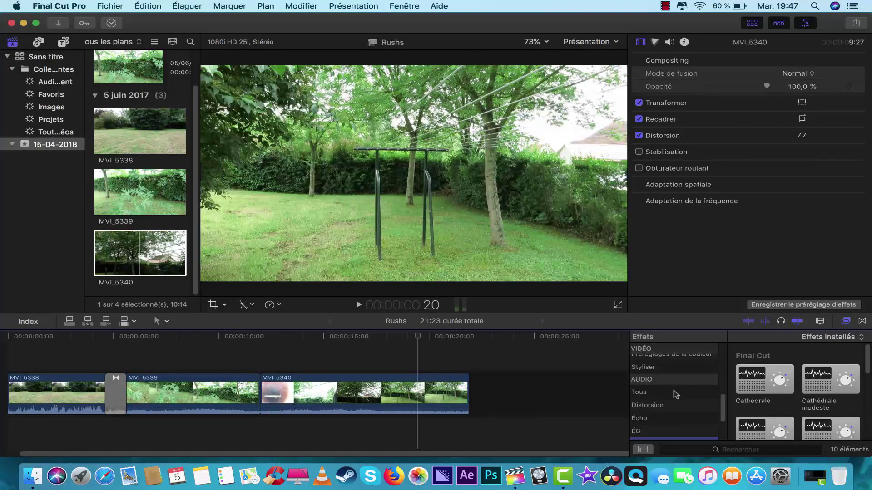
pyautogui.scroll(5, 669, 386)
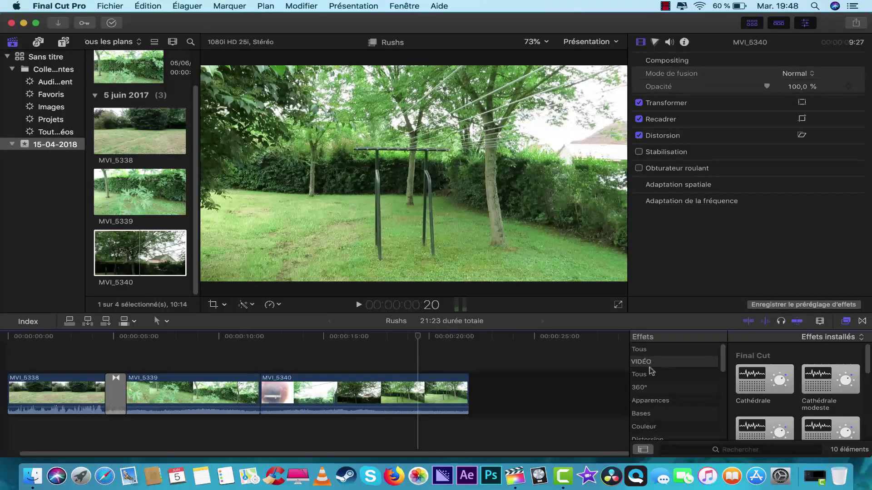
# - Examine more effect categories, covering Apparences and Incrustation for video and Distorsion and Tous for audio
pyautogui.scroll(-1, 663, 381)
pyautogui.click(666, 388)
pyautogui.scroll(-4, 667, 387)
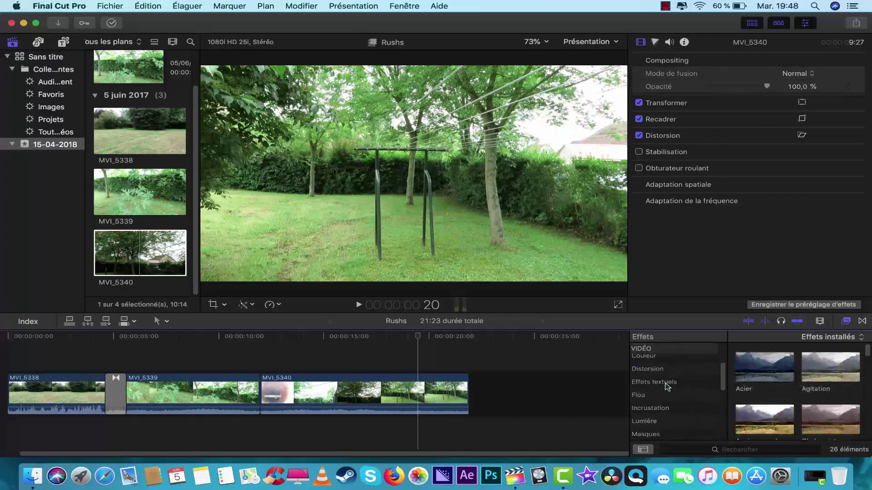
pyautogui.click(667, 387)
pyautogui.scroll(-4, 666, 387)
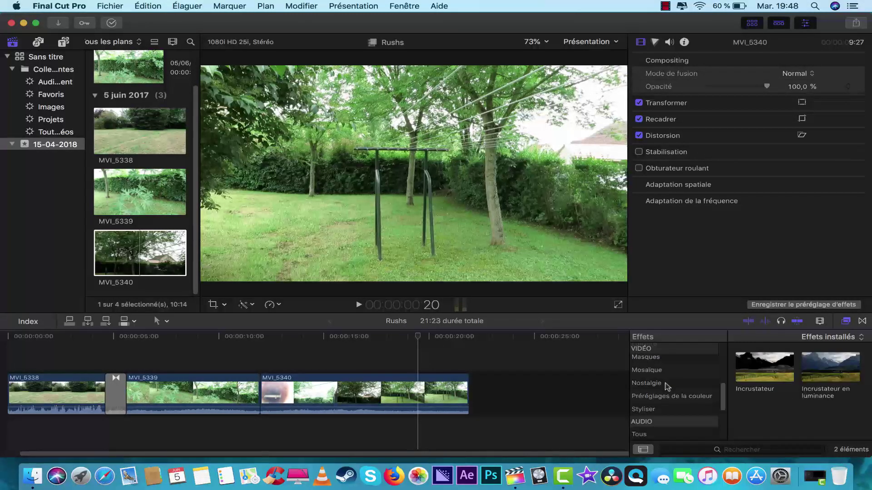
pyautogui.click(665, 385)
pyautogui.scroll(-4, 664, 411)
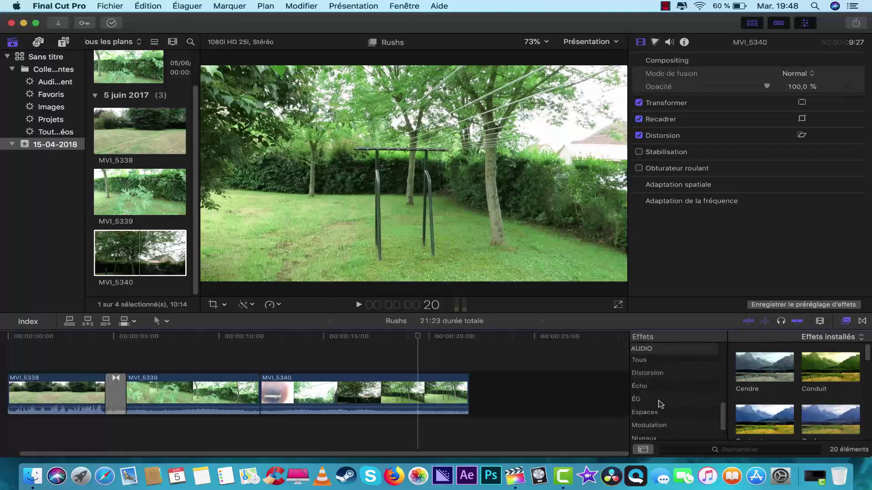
pyautogui.click(653, 387)
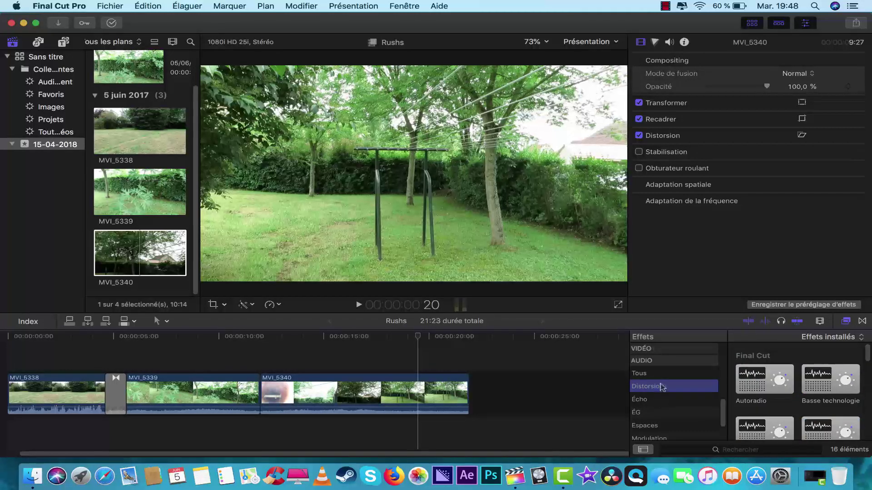
pyautogui.click(661, 376)
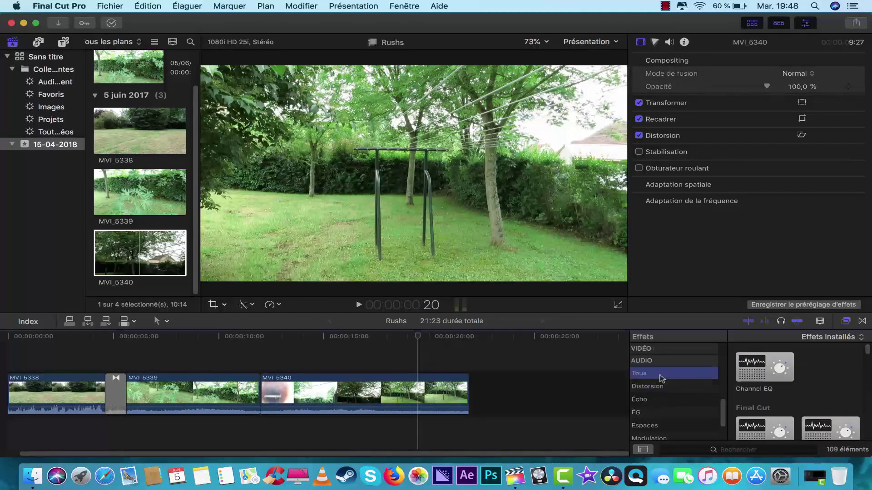
pyautogui.click(668, 412)
pyautogui.scroll(4, 670, 410)
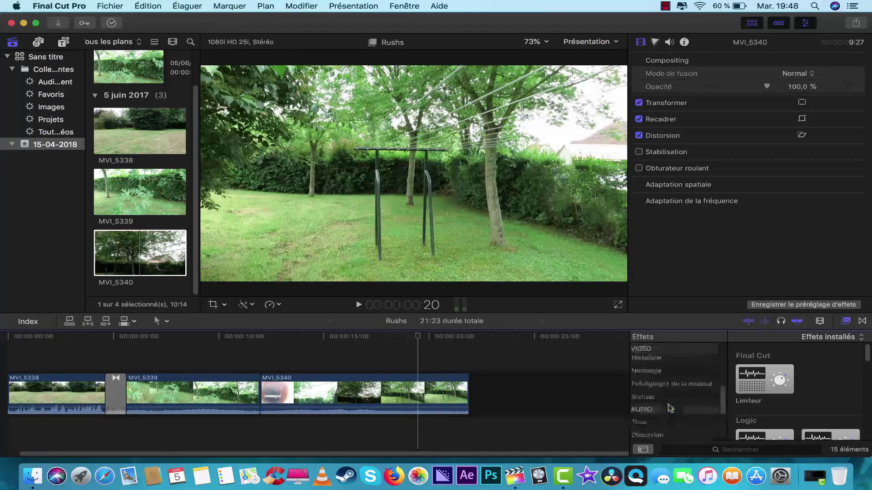
# - Examine the video effects in the Tous group, previewing looks such as Ancien monde, Brillance, Chaleur, Contraste and Conduit on MVI_5340
pyautogui.scroll(5, 671, 410)
pyautogui.click(666, 380)
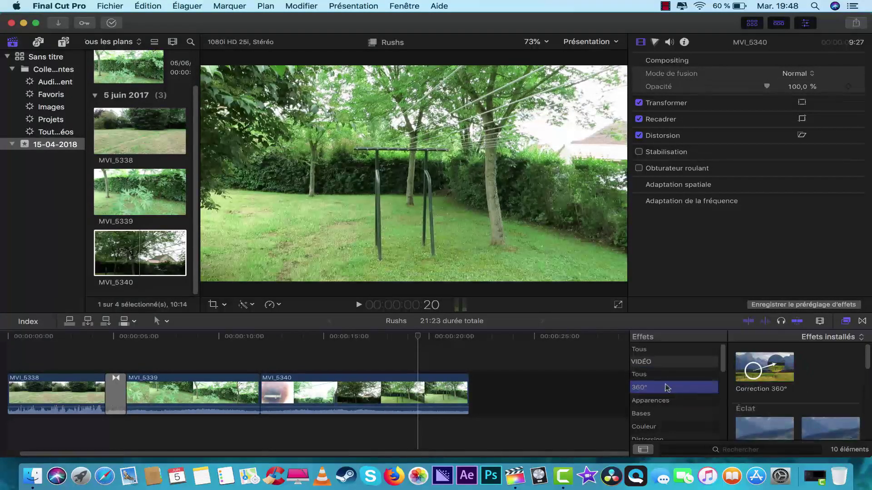
pyautogui.scroll(-2, 788, 403)
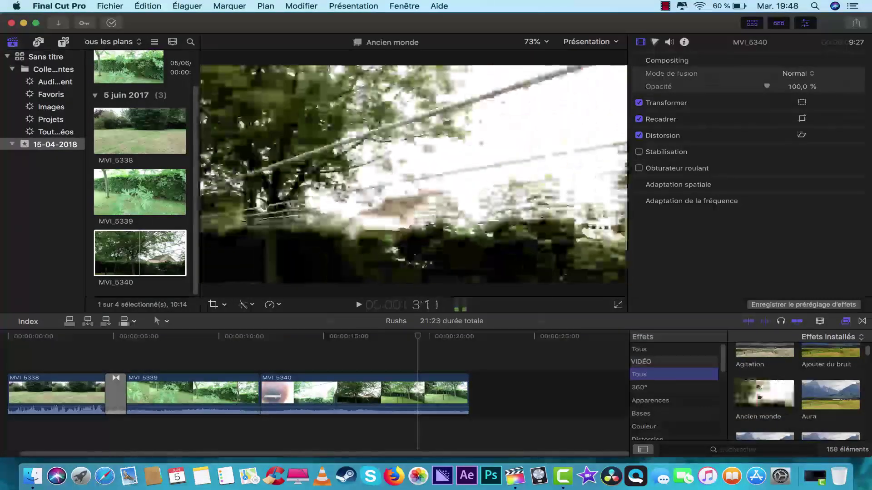
pyautogui.scroll(-2, 766, 404)
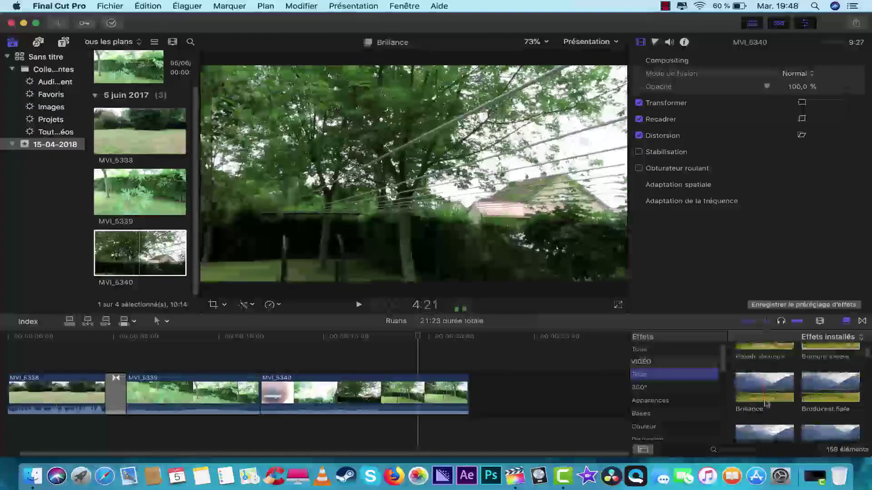
pyautogui.scroll(-2, 766, 403)
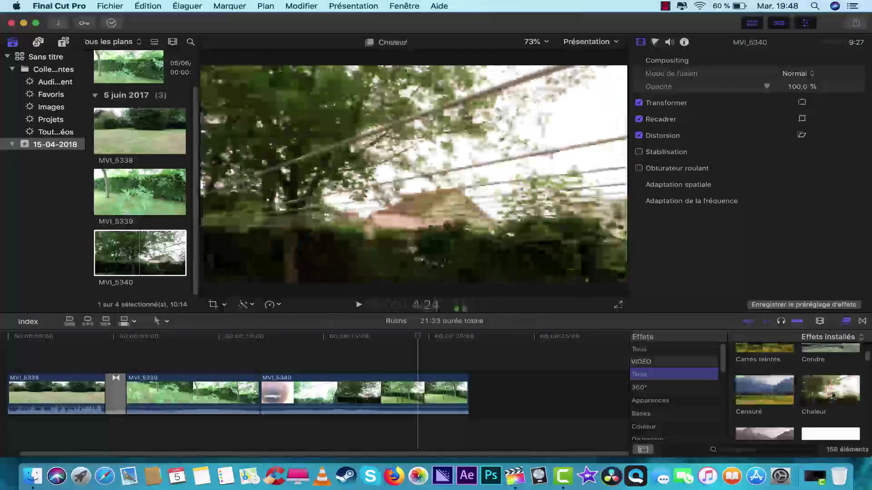
pyautogui.scroll(-2, 819, 358)
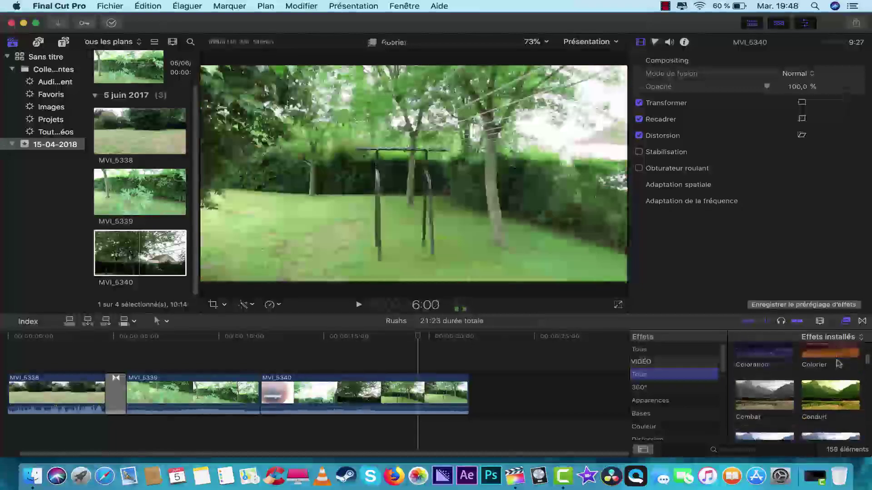
pyautogui.scroll(-1, 771, 386)
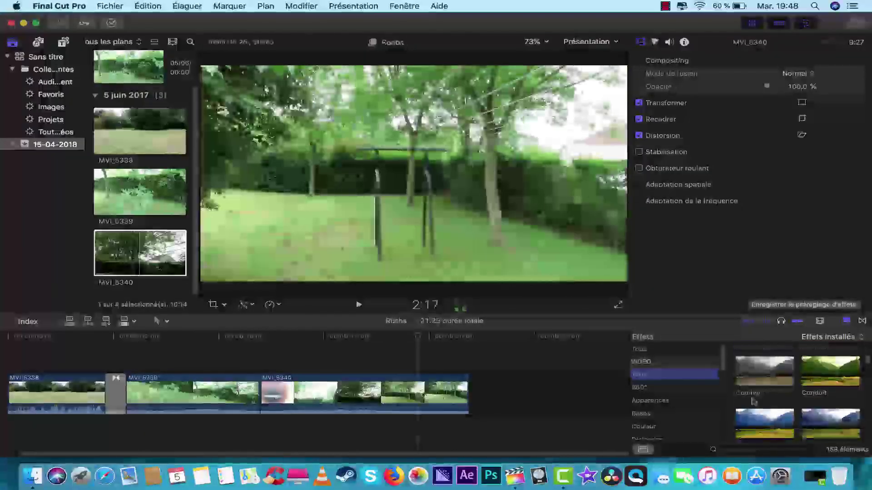
pyautogui.scroll(-1, 753, 402)
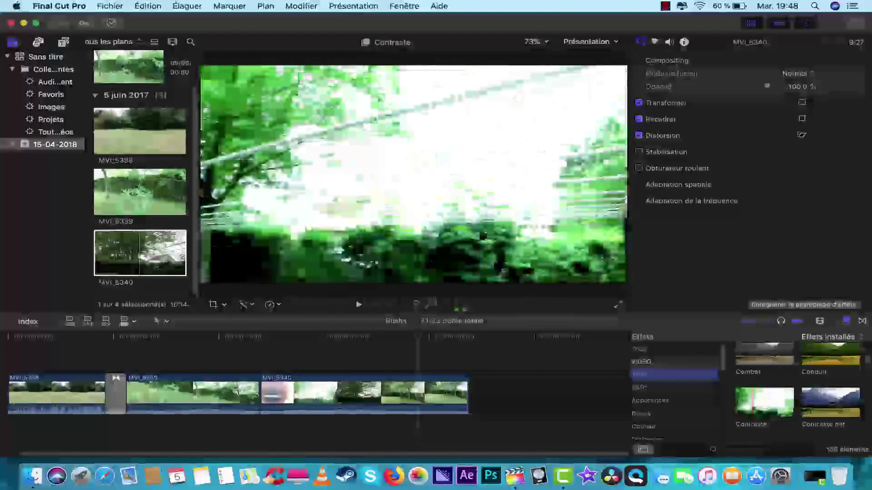
pyautogui.scroll(2, 799, 406)
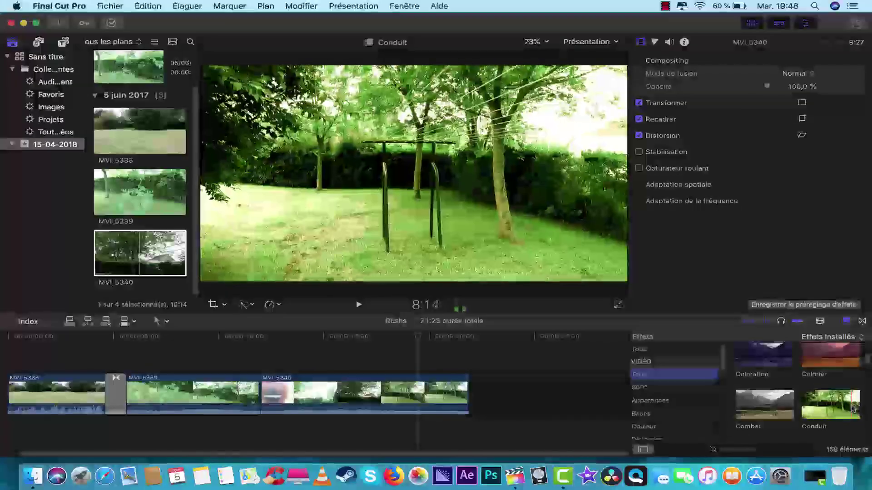
# - Apply the Conduit effect to the MVI_5340 clip in the timeline and scrub through the clip to check the look
pyautogui.moveTo(843, 408); pyautogui.dragTo(369, 402)
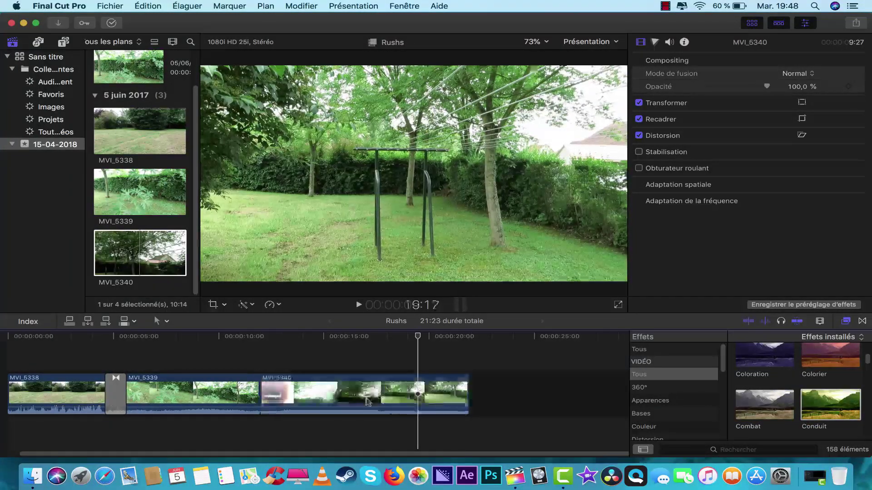
pyautogui.moveTo(419, 344); pyautogui.dragTo(404, 356)
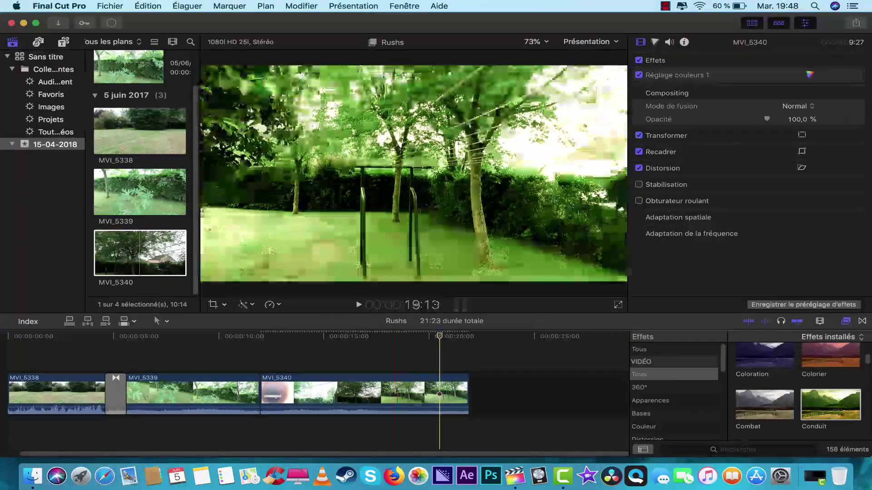
# - Remove the Conduit effect from the MVI_5340 clip
pyautogui.rightClick(395, 395)
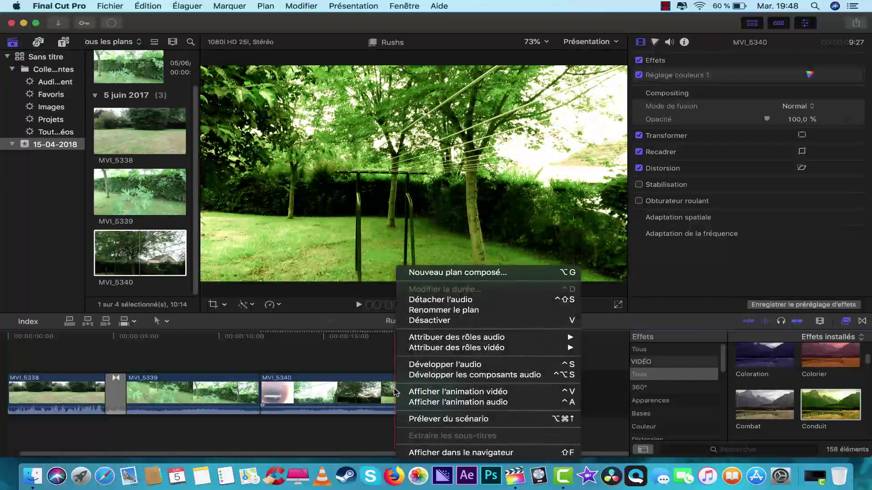
pyautogui.click(372, 396)
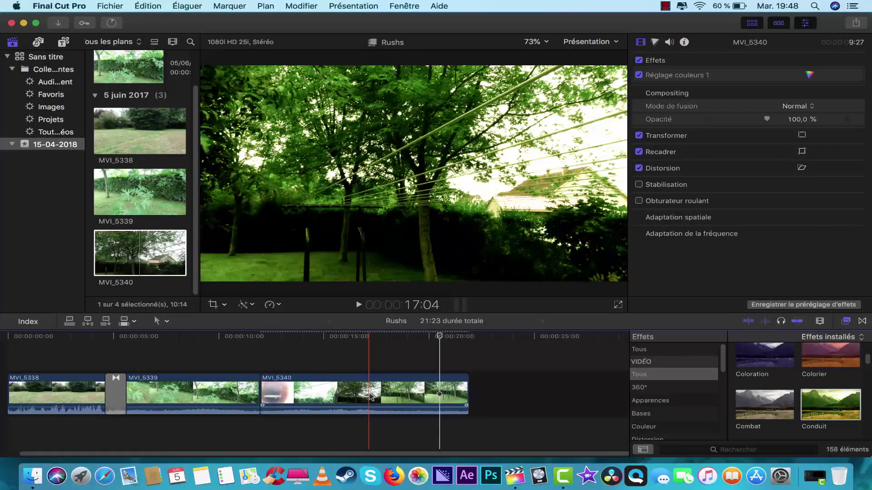
pyautogui.press('Delete')
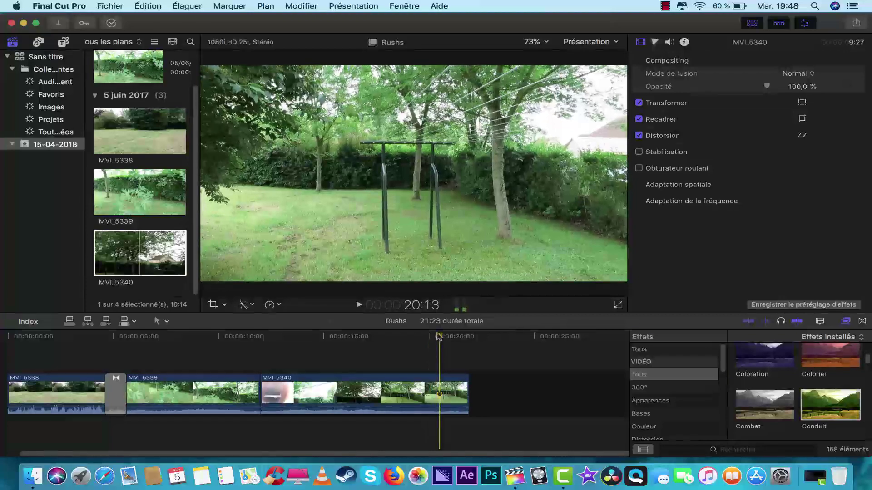
# - Look through the lists of video and audio effect categories and scrub MVI_5340 back to 18:16
pyautogui.moveTo(439, 337); pyautogui.dragTo(406, 345)
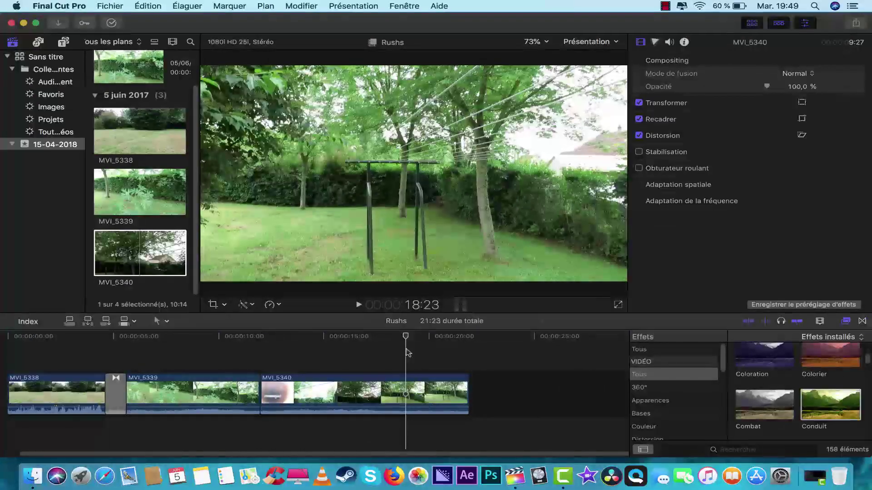
pyautogui.scroll(-5, 675, 408)
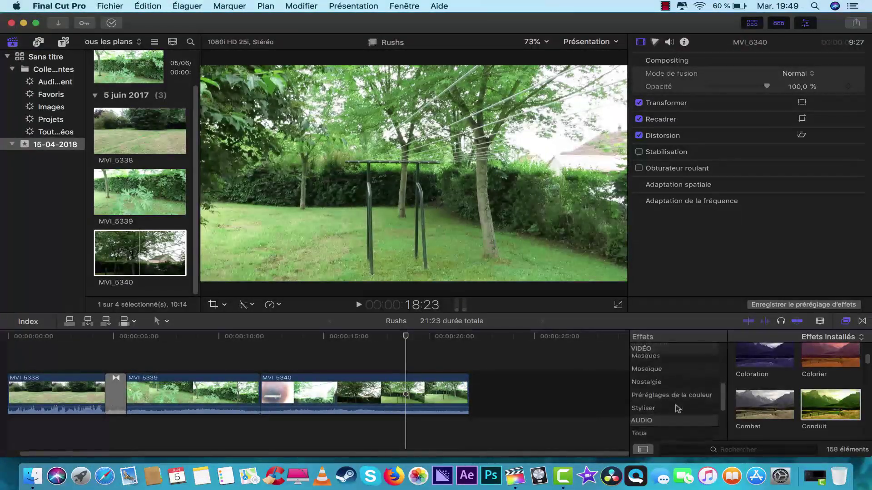
pyautogui.scroll(5, 675, 400)
pyautogui.scroll(-5, 653, 372)
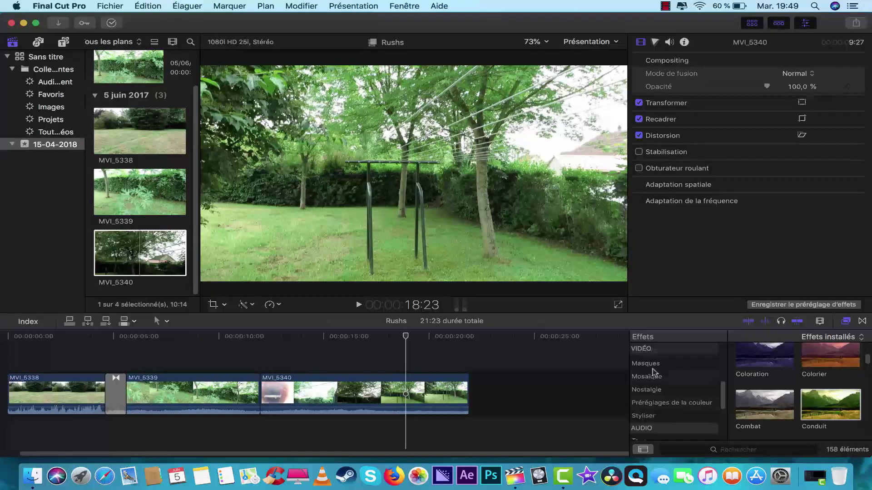
pyautogui.scroll(-5, 659, 372)
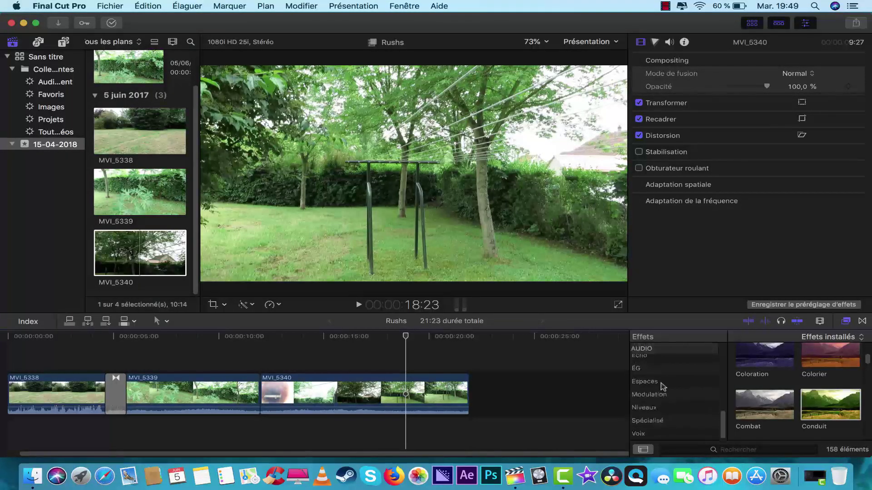
pyautogui.scroll(10, 664, 391)
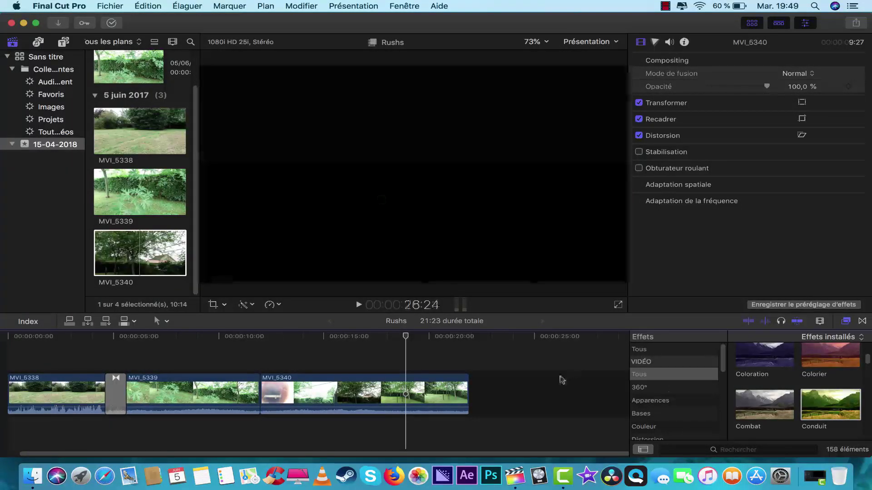
pyautogui.moveTo(406, 338)
pyautogui.mouseDown()
pyautogui.moveTo(375, 347)
pyautogui.moveTo(399, 349)
pyautogui.mouseUp()
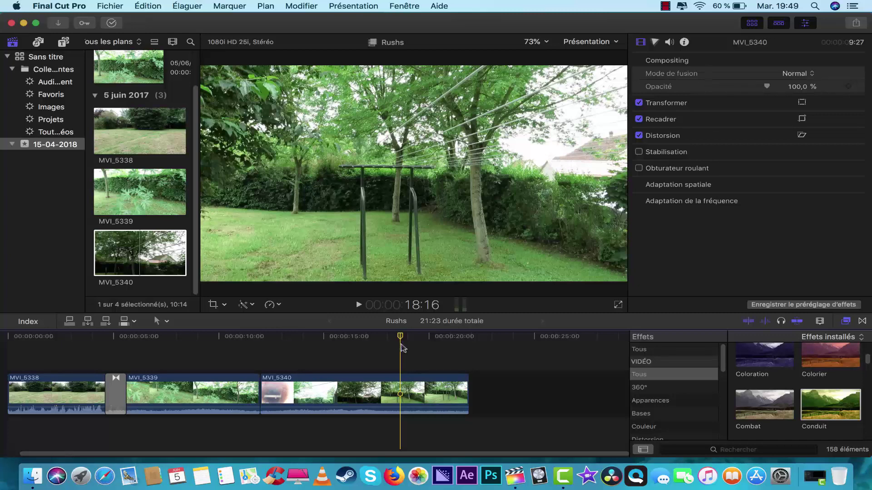
pyautogui.moveTo(400, 337); pyautogui.dragTo(400, 363)
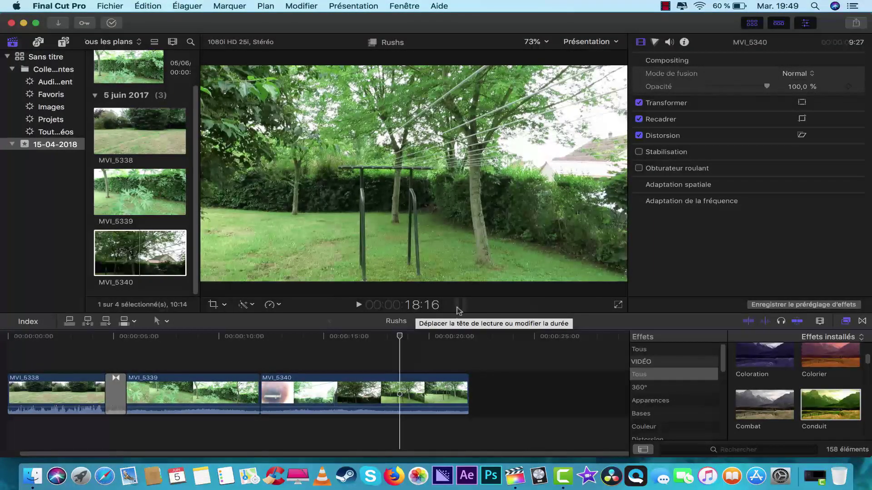
# - Play back MVI_5340 from several earlier positions in the timeline and pause at 17:00
pyautogui.moveTo(399, 337); pyautogui.dragTo(377, 345)
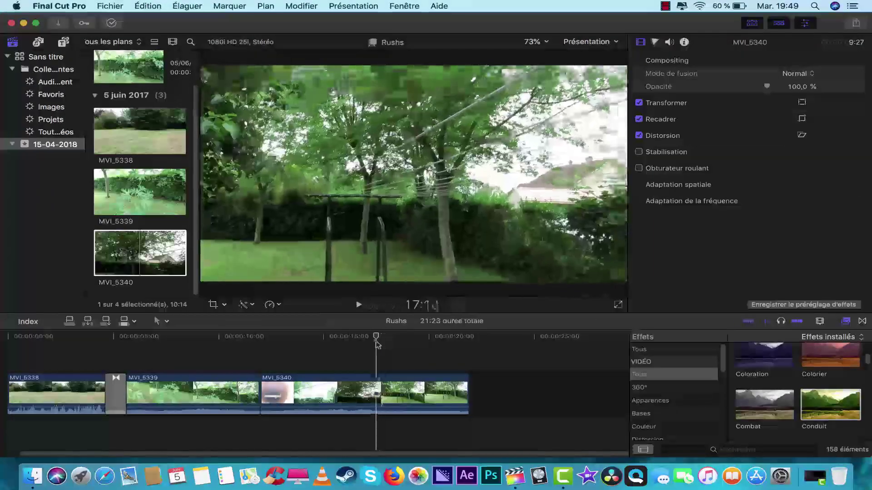
pyautogui.press('space')
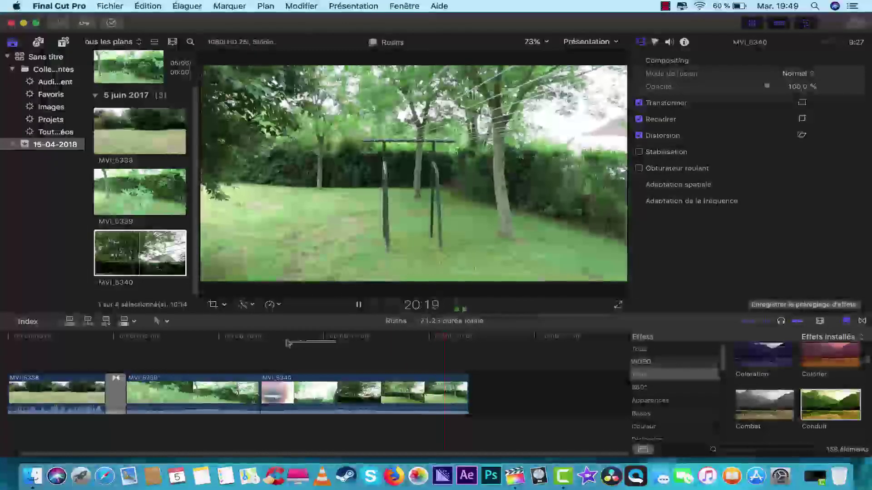
pyautogui.moveTo(288, 342); pyautogui.dragTo(257, 341)
pyautogui.press('space')
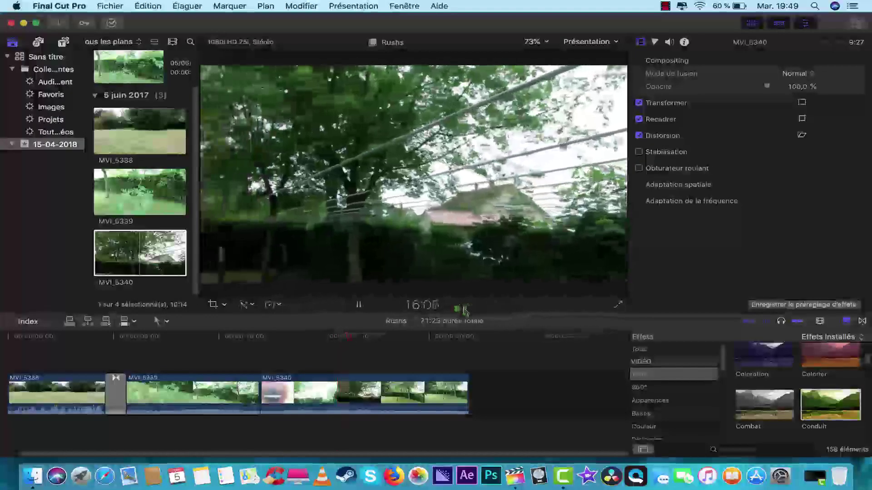
pyautogui.press('space')
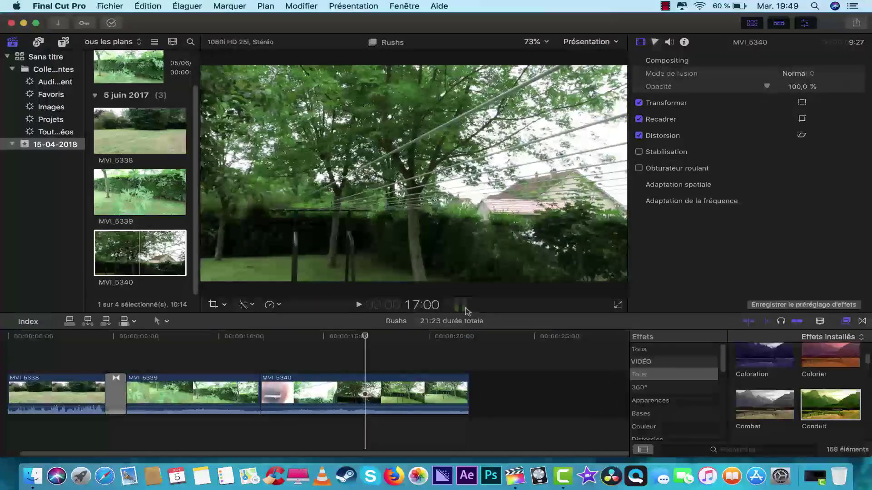
# - Display the audio meters and play the timeline from the end part of MVI_5339 to check the sound levels
pyautogui.click(465, 310)
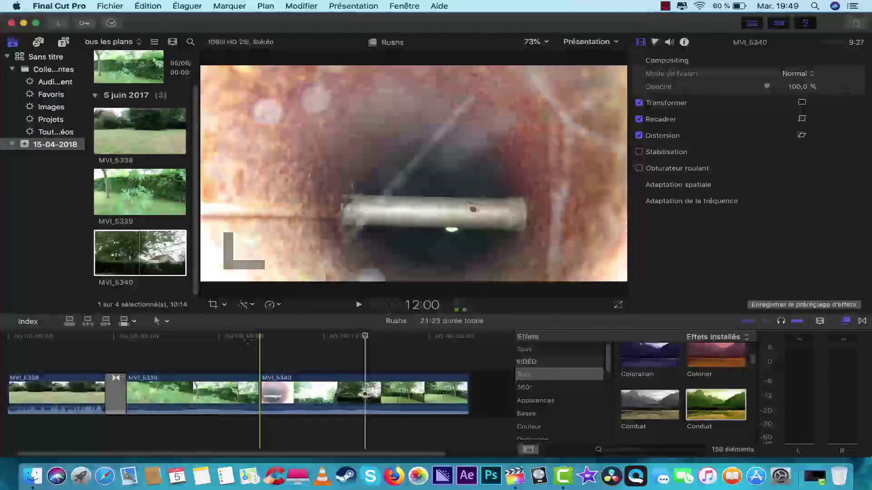
pyautogui.click(228, 340)
pyautogui.press('space')
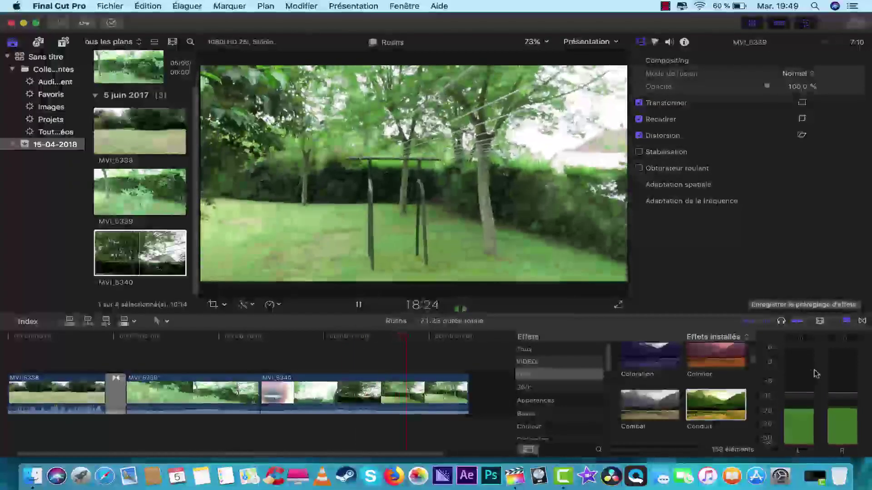
pyautogui.press('space')
# - Zoom the timeline in around the start of MVI_5340, raise the clip's audio volume to 12.0 dB and lower it again
pyautogui.moveTo(407, 339); pyautogui.dragTo(349, 341)
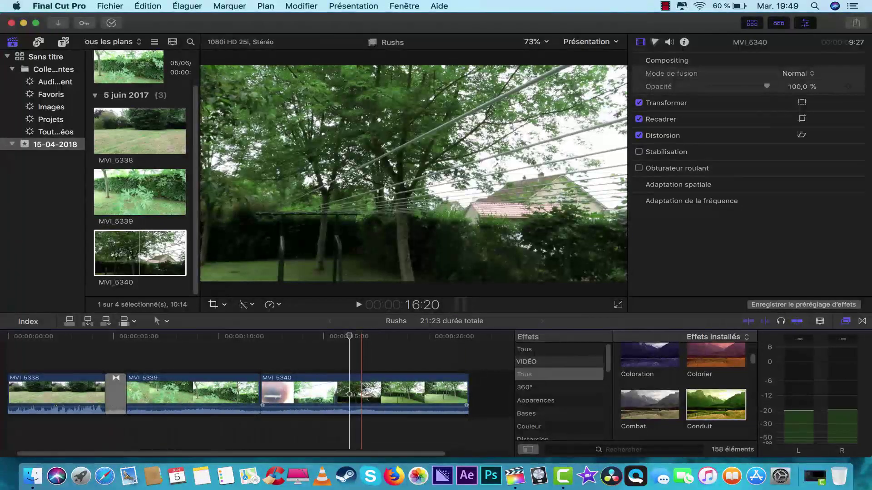
pyautogui.press('z')
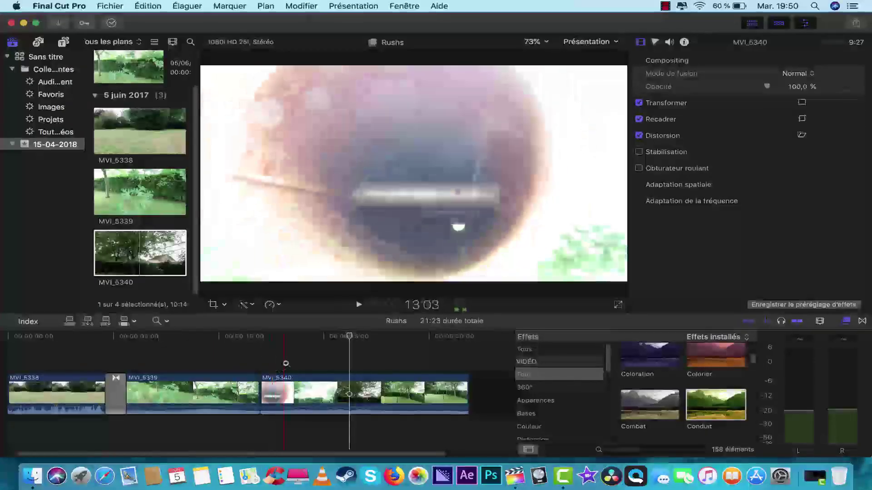
pyautogui.click(321, 356)
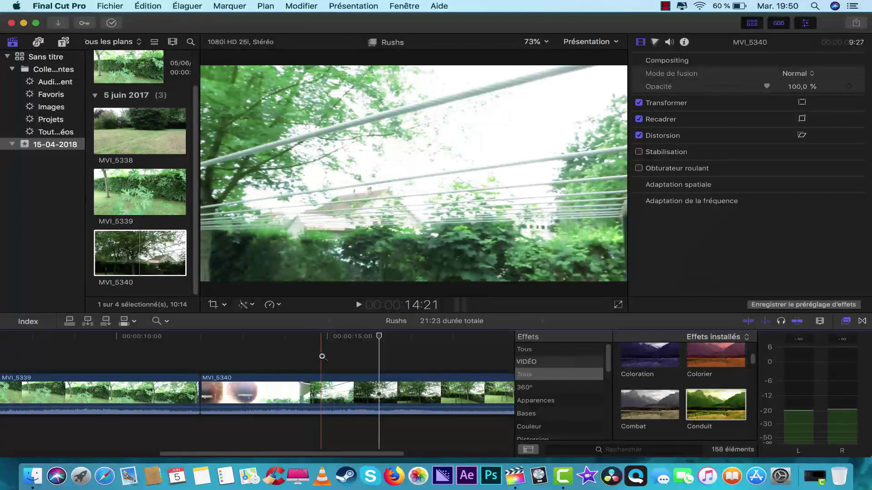
pyautogui.click(323, 357)
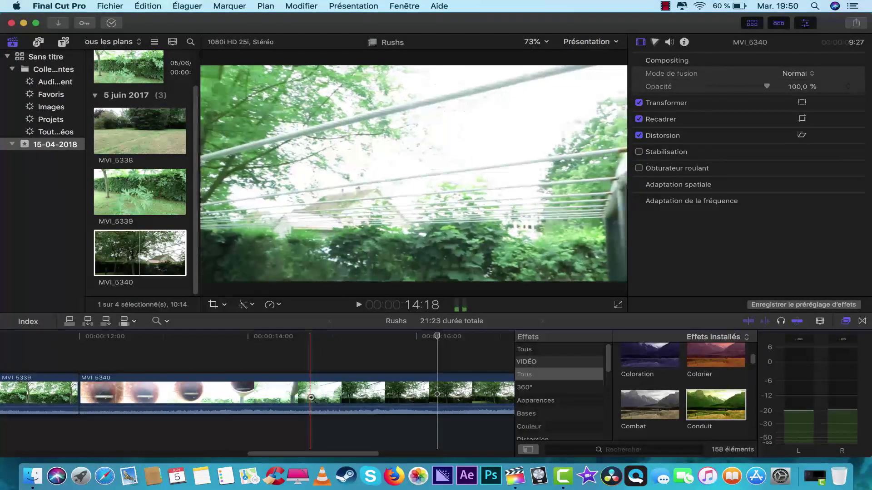
pyautogui.press('a')
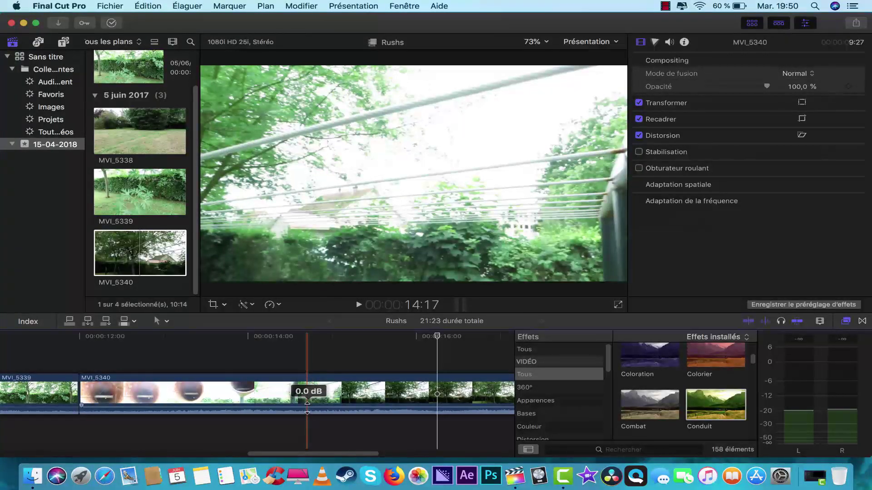
pyautogui.moveTo(308, 411); pyautogui.dragTo(309, 402)
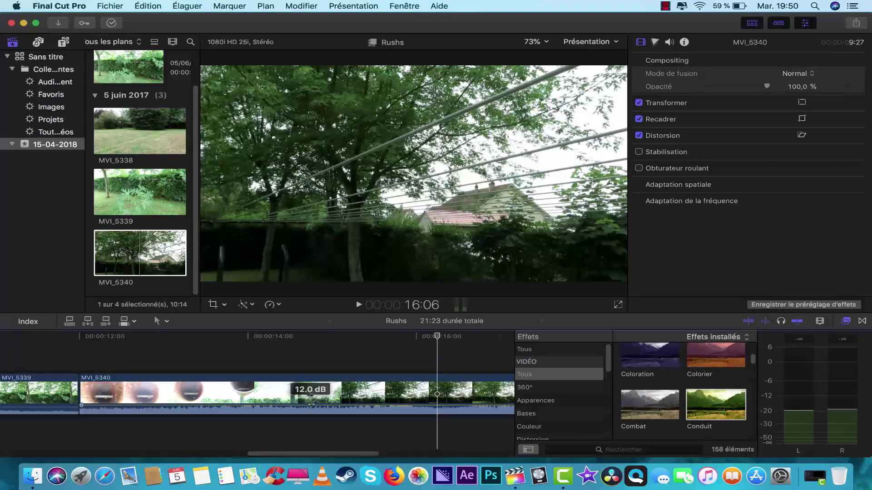
pyautogui.moveTo(311, 404)
pyautogui.mouseDown()
pyautogui.moveTo(308, 413)
pyautogui.moveTo(312, 407)
pyautogui.mouseUp()
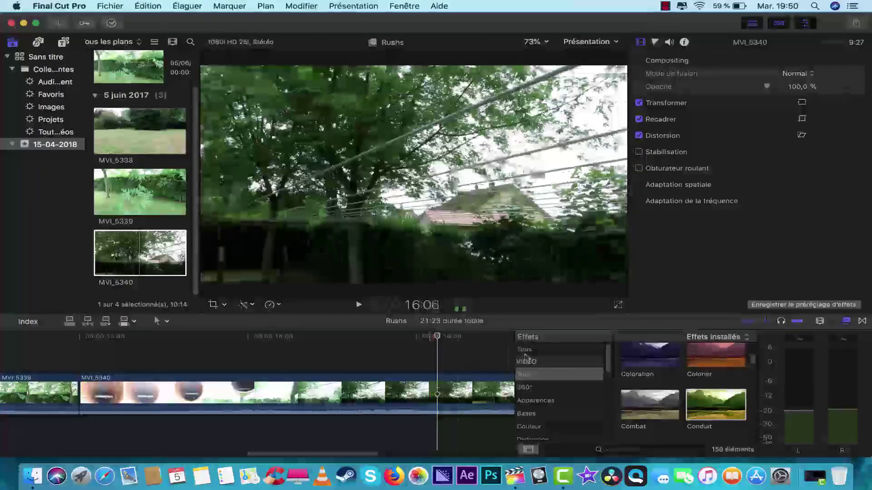
# - Hide the audio meters while keeping the effects browser open
pyautogui.click(846, 323)
pyautogui.click(845, 323)
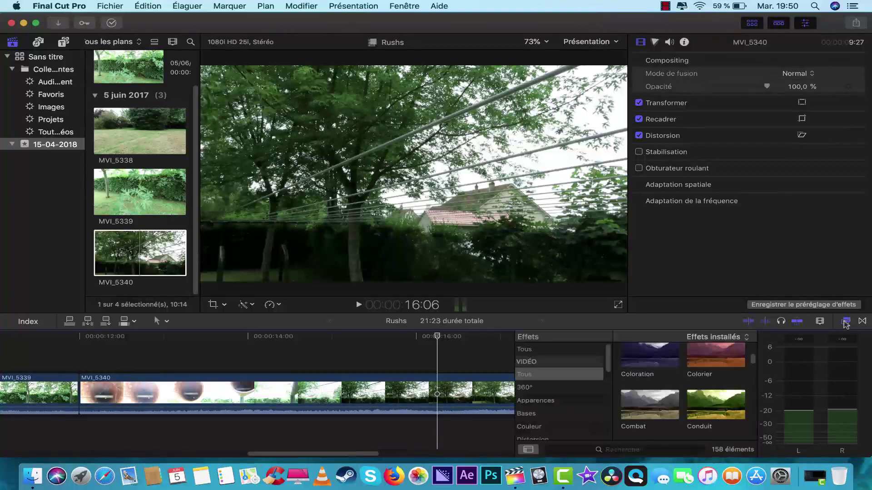
pyautogui.click(462, 307)
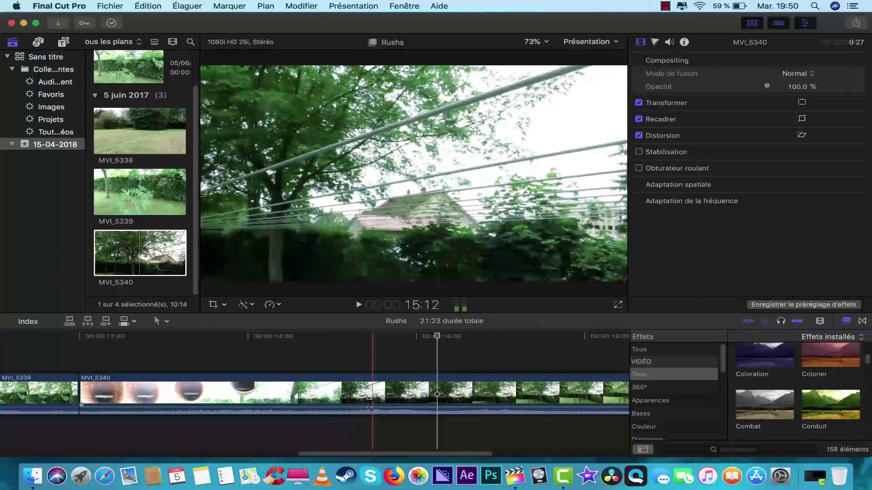
# - Select MVI_5340 in the timeline and look through its color, saturation and exposure correction settings
pyautogui.press('z')
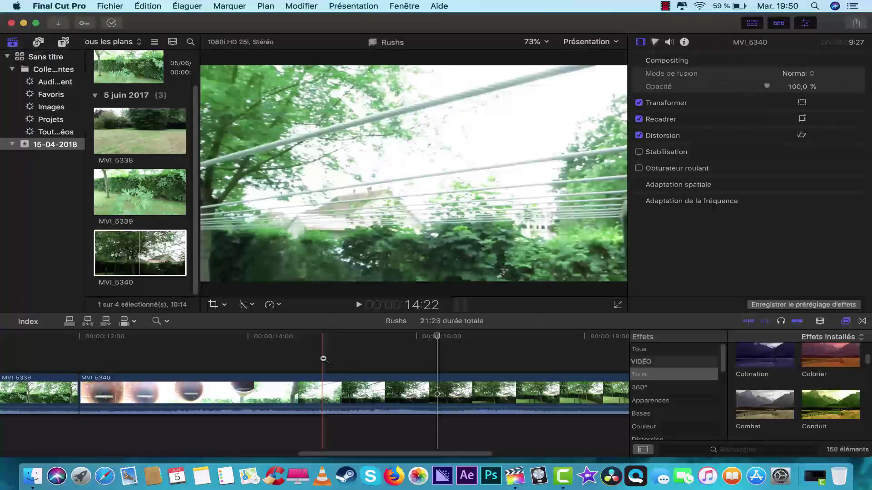
pyautogui.keyDown('alt'); pyautogui.click(323, 359); pyautogui.keyUp('alt')
pyautogui.keyDown('alt'); pyautogui.click(324, 359); pyautogui.keyUp('alt')
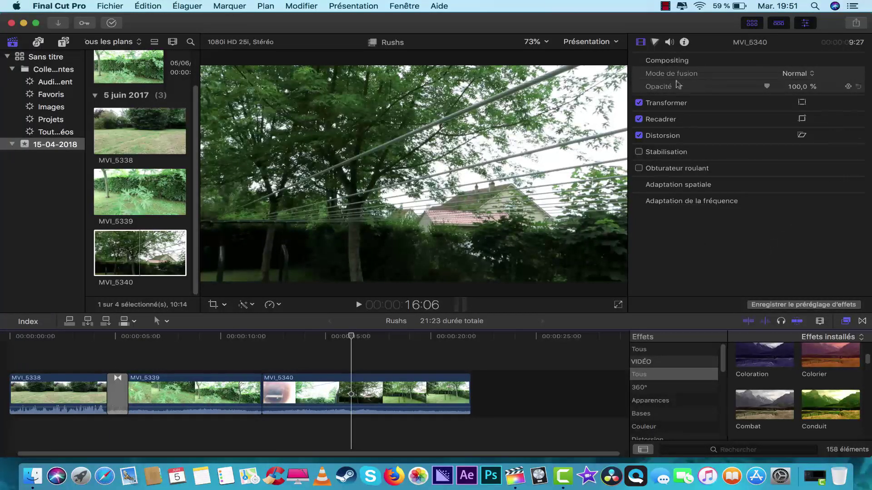
pyautogui.click(654, 41)
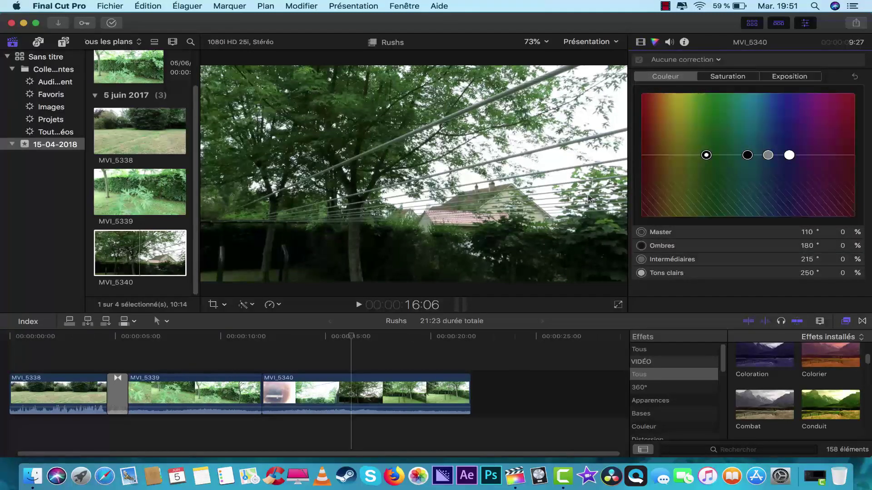
pyautogui.click(403, 393)
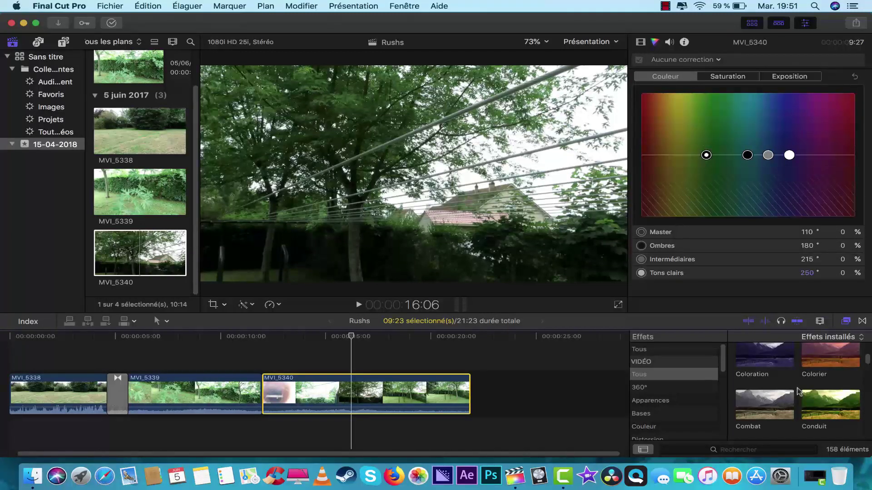
pyautogui.scroll(3, 812, 381)
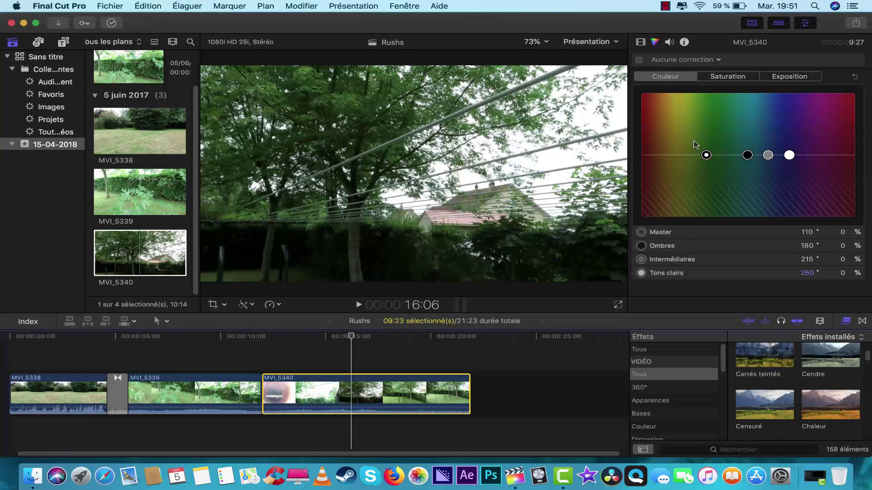
pyautogui.click(722, 82)
pyautogui.click(780, 82)
pyautogui.click(670, 80)
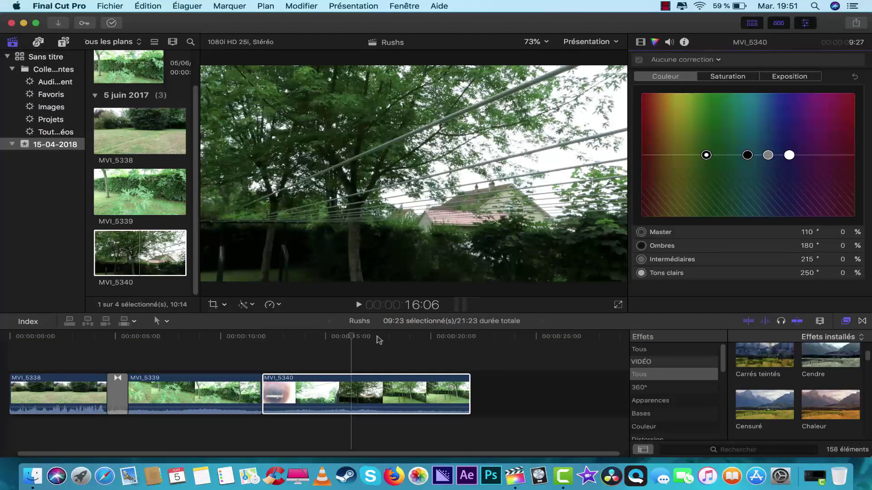
# - Color-correct MVI_5339 around 8:11, setting Master to 32° and 57% and Ombres to 157° and -57%
pyautogui.moveTo(376, 337); pyautogui.dragTo(200, 361)
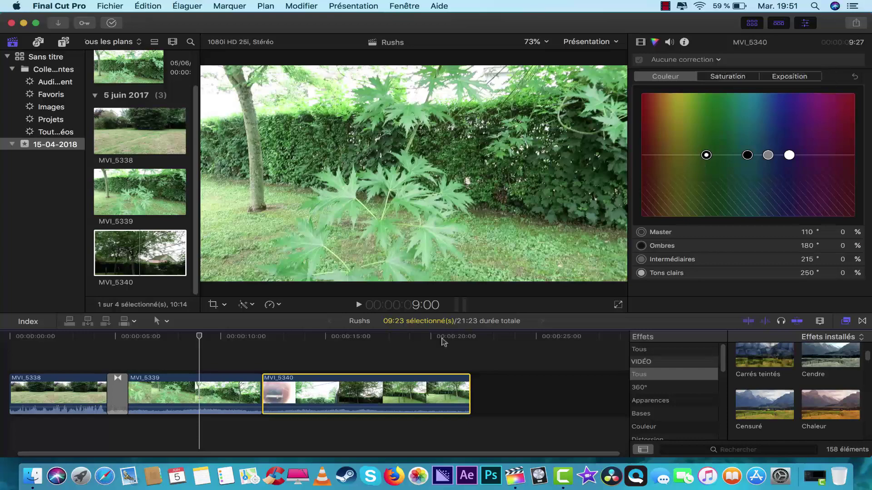
pyautogui.moveTo(290, 344); pyautogui.dragTo(190, 355)
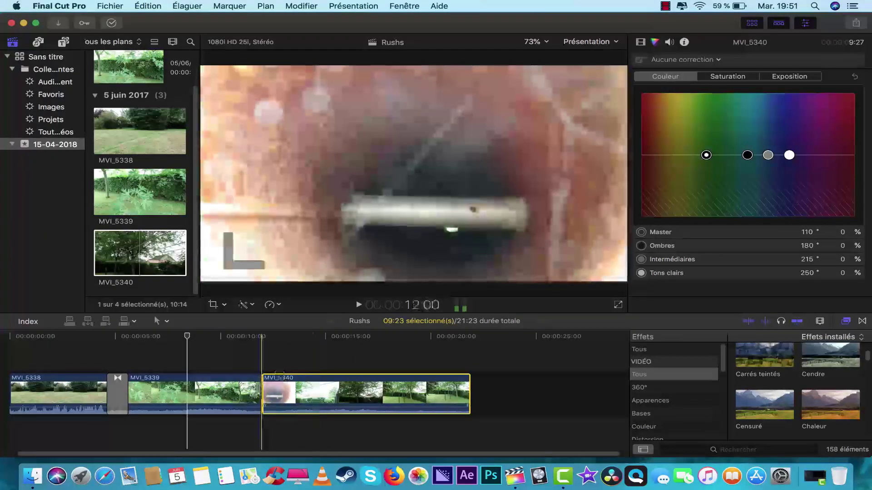
pyautogui.click(252, 393)
pyautogui.moveTo(706, 155); pyautogui.dragTo(659, 120)
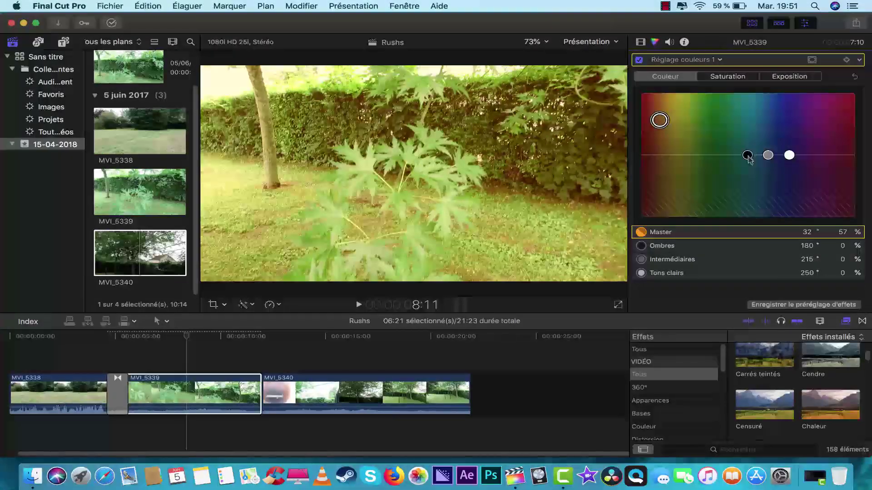
pyautogui.moveTo(747, 155); pyautogui.dragTo(735, 193)
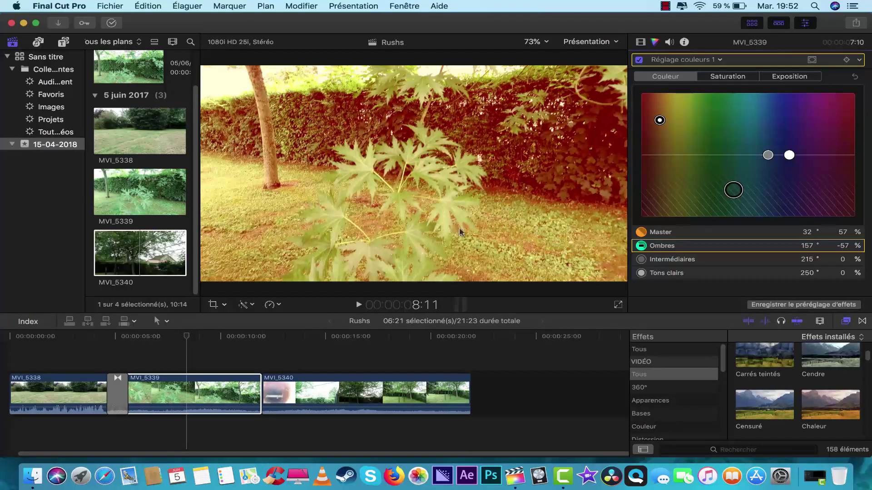
# - Compare MVI_5339 with the color correction off and on, and shift Master to 21° and 60%
pyautogui.click(639, 60)
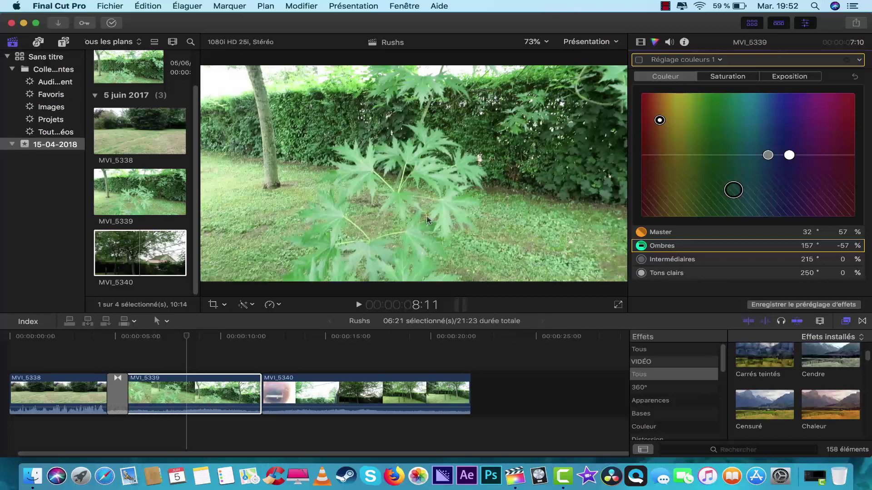
pyautogui.click(639, 60)
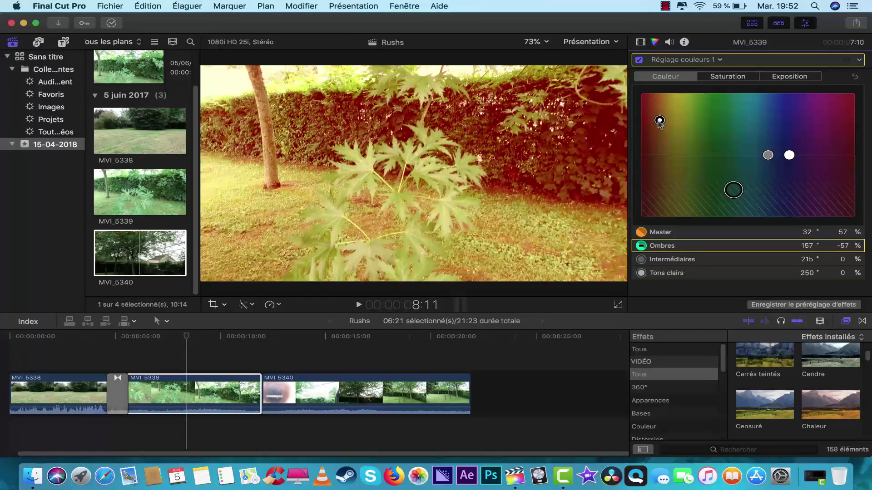
pyautogui.moveTo(659, 122); pyautogui.dragTo(653, 118)
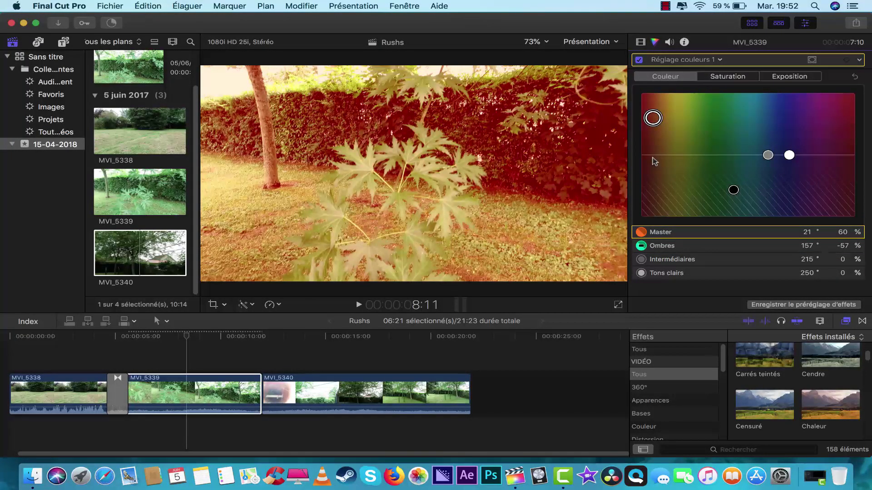
# - Reset the color values of MVI_5339's Réglage couleurs 1 and check its exposure settings
pyautogui.click(857, 79)
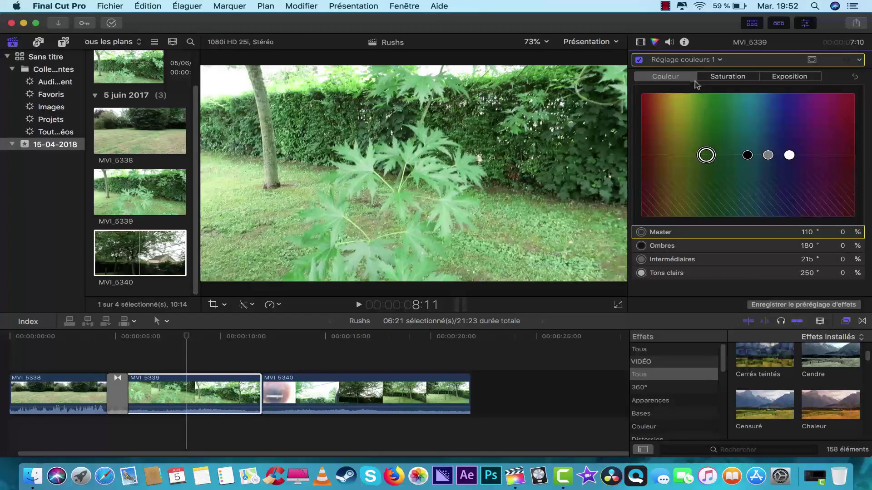
pyautogui.click(722, 79)
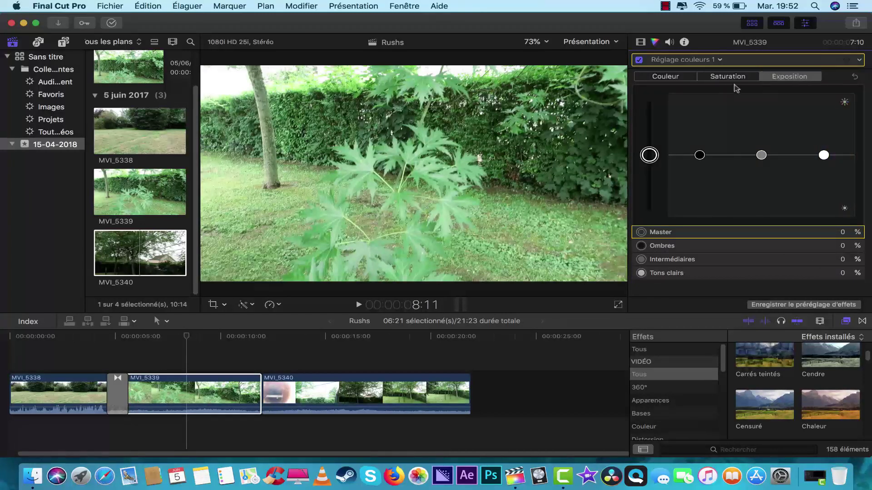
pyautogui.click(688, 80)
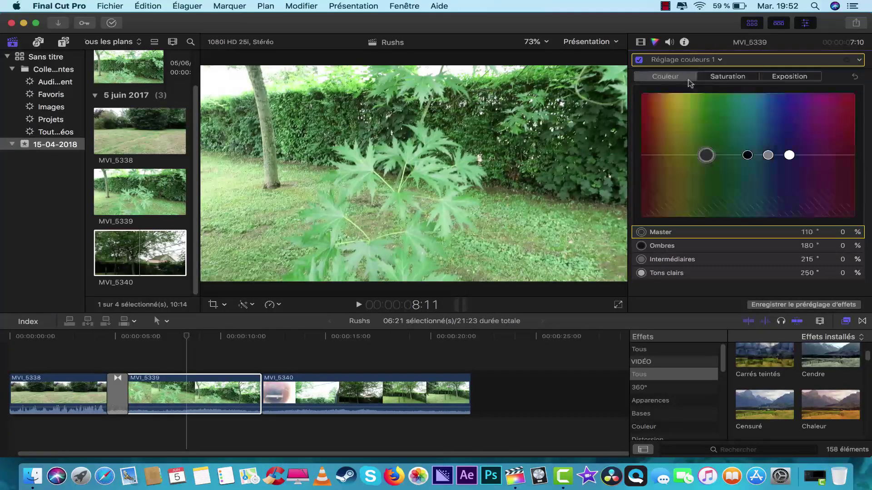
# - Add a Roues des couleurs correction to MVI_5339 and look through its wheels and sliders
pyautogui.click(702, 60)
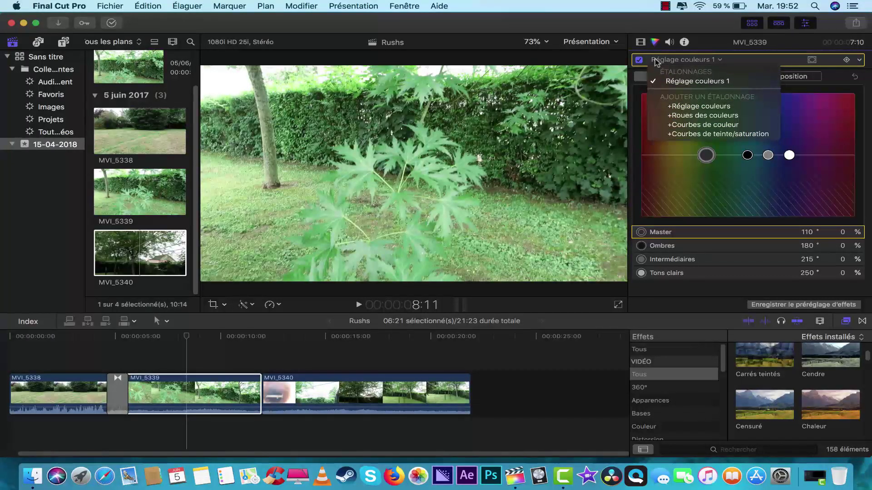
pyautogui.click(708, 116)
pyautogui.scroll(-5, 762, 276)
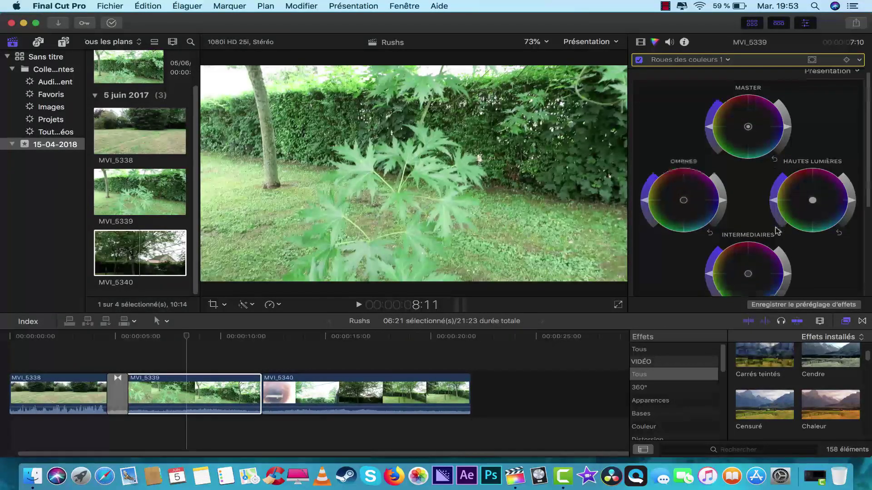
pyautogui.scroll(5, 767, 254)
pyautogui.scroll(-5, 774, 236)
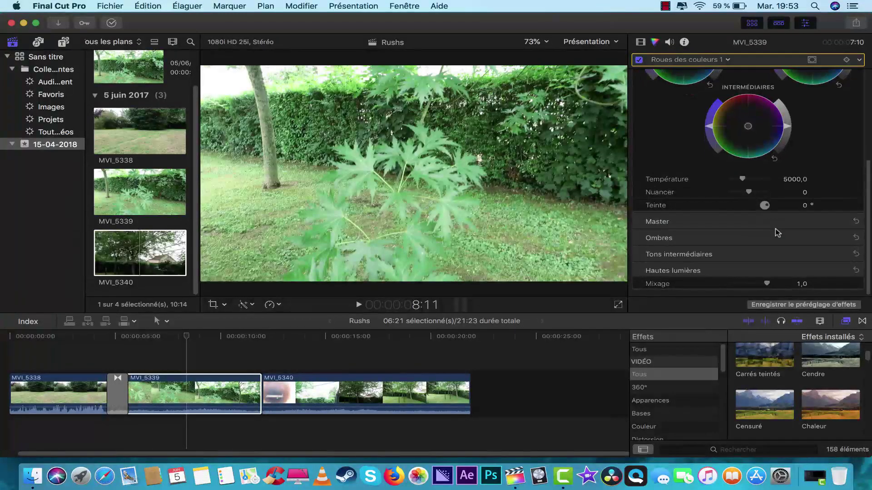
pyautogui.scroll(5, 776, 232)
# - Add a Courbes de couleur correction to MVI_5339 and bend its luminance curve with two points, lowering the dark tones
pyautogui.click(687, 62)
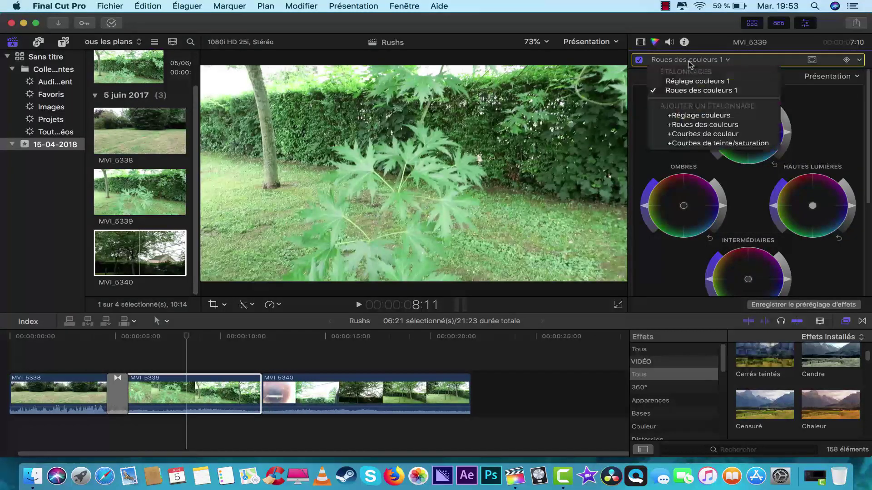
pyautogui.click(714, 134)
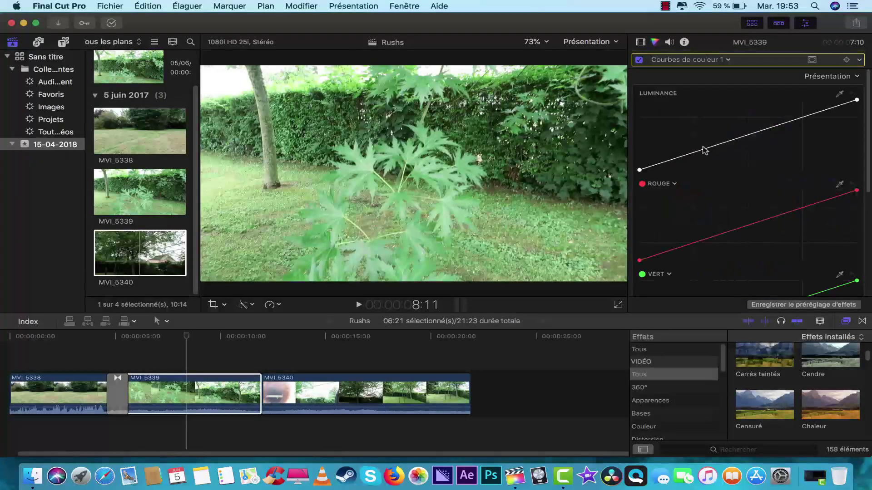
pyautogui.moveTo(702, 150); pyautogui.dragTo(702, 160)
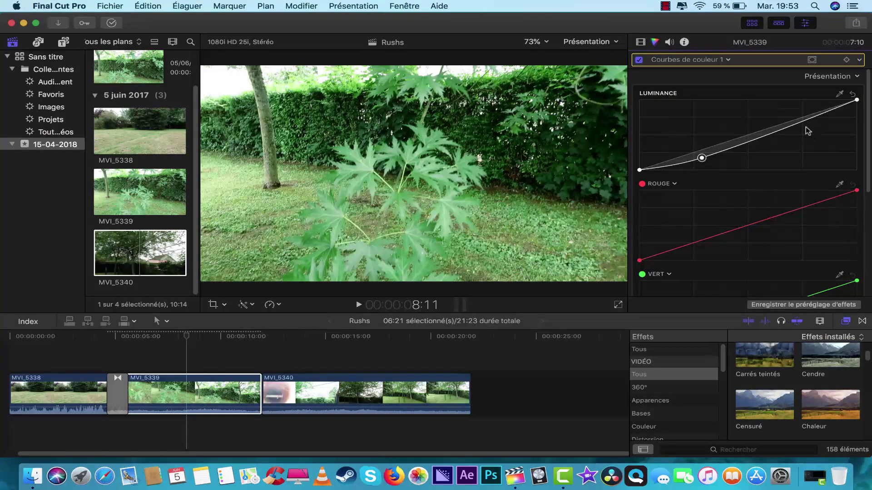
pyautogui.moveTo(790, 125); pyautogui.dragTo(780, 125)
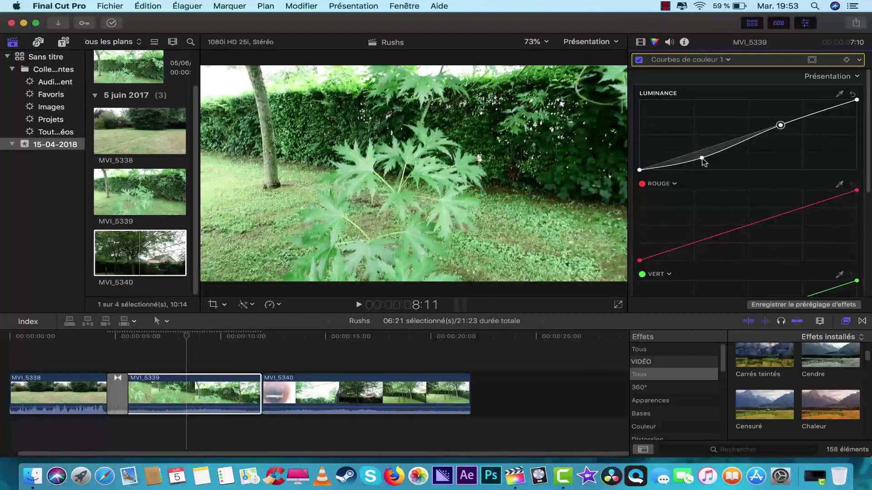
pyautogui.moveTo(703, 159)
pyautogui.mouseDown()
pyautogui.moveTo(731, 157)
pyautogui.moveTo(717, 160)
pyautogui.mouseUp()
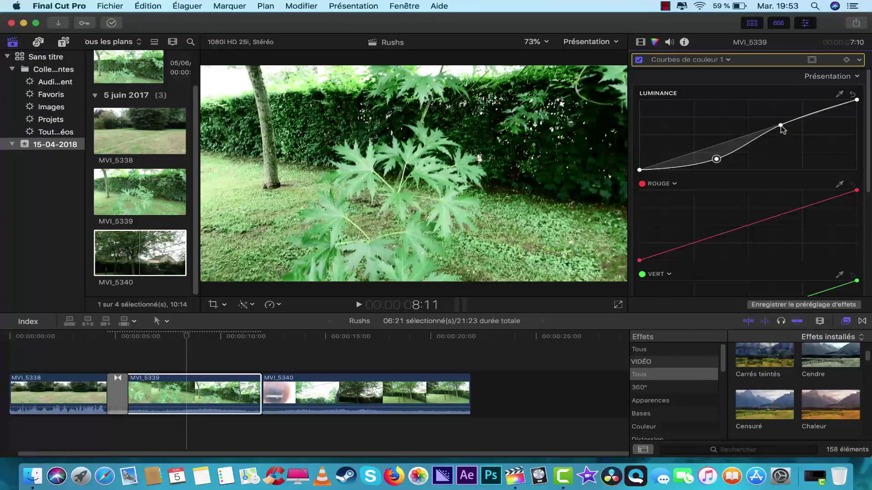
pyautogui.moveTo(781, 125); pyautogui.dragTo(779, 127)
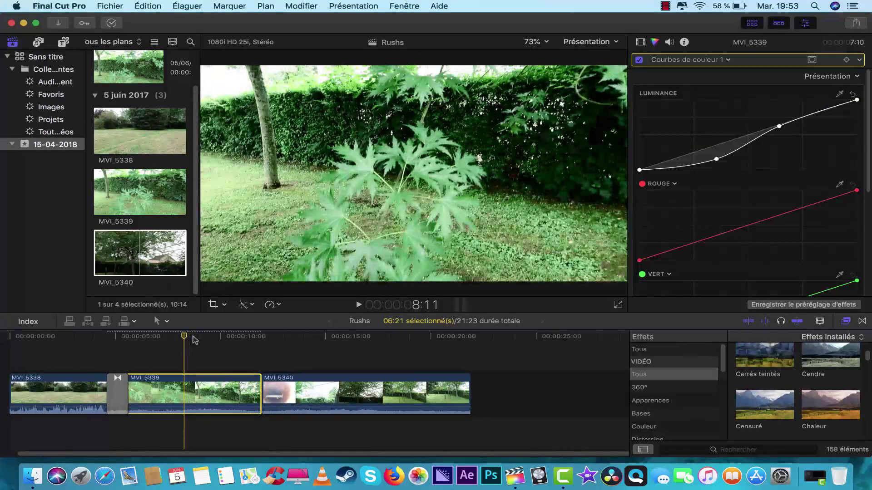
# - Skim MVI_5339 back to 8:03 and slightly raise the upper point of its luminance curve
pyautogui.click(217, 338)
pyautogui.moveTo(217, 338); pyautogui.dragTo(183, 346)
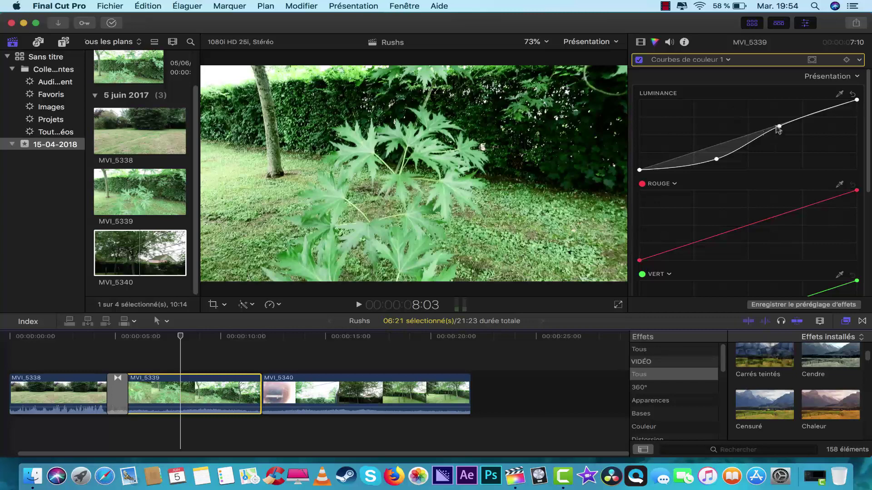
pyautogui.moveTo(778, 124); pyautogui.dragTo(778, 120)
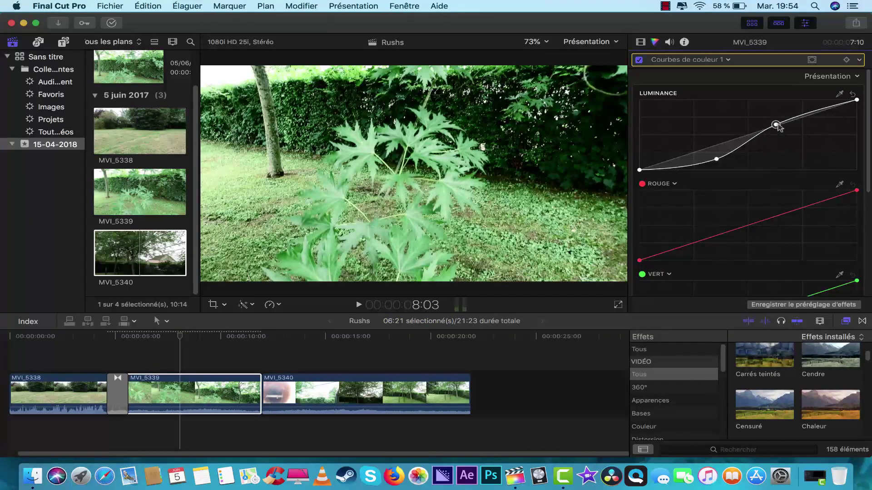
# - Reset the luminance curve of Courbes de couleur 1 on MVI_5339
pyautogui.click(700, 60)
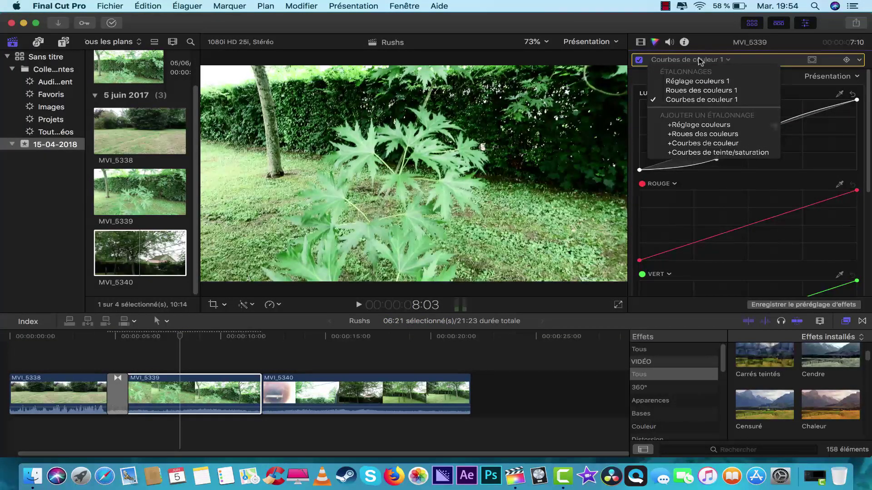
pyautogui.click(700, 60)
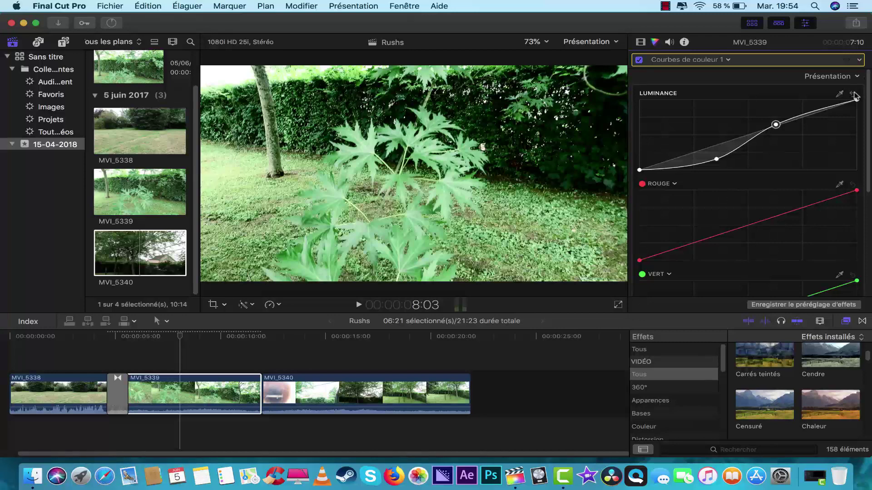
pyautogui.click(853, 94)
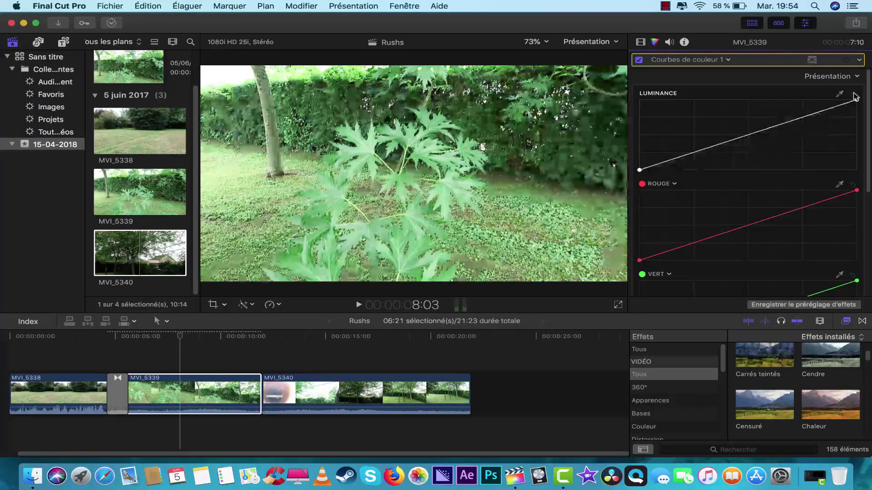
# - Delete the Courbes de couleur 1 and Roues des couleurs 1 corrections from MVI_5339, keeping Réglage couleurs 1
pyautogui.click(687, 64)
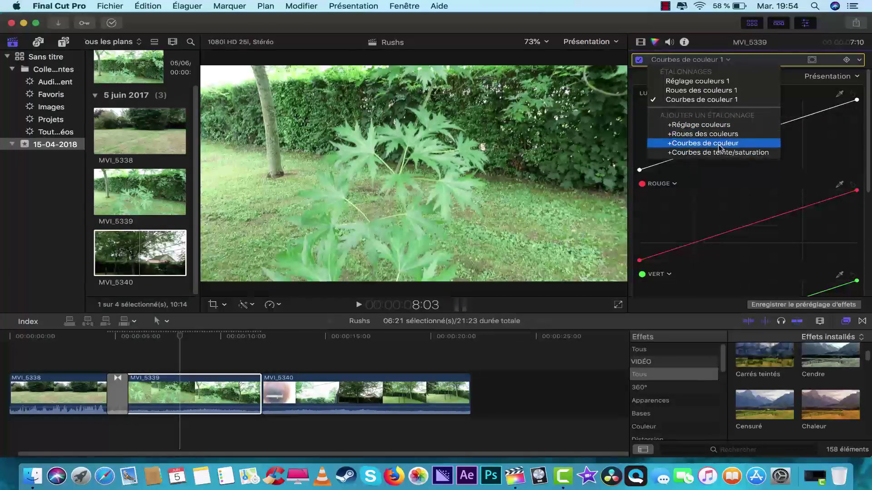
pyautogui.click(862, 62)
pyautogui.click(860, 61)
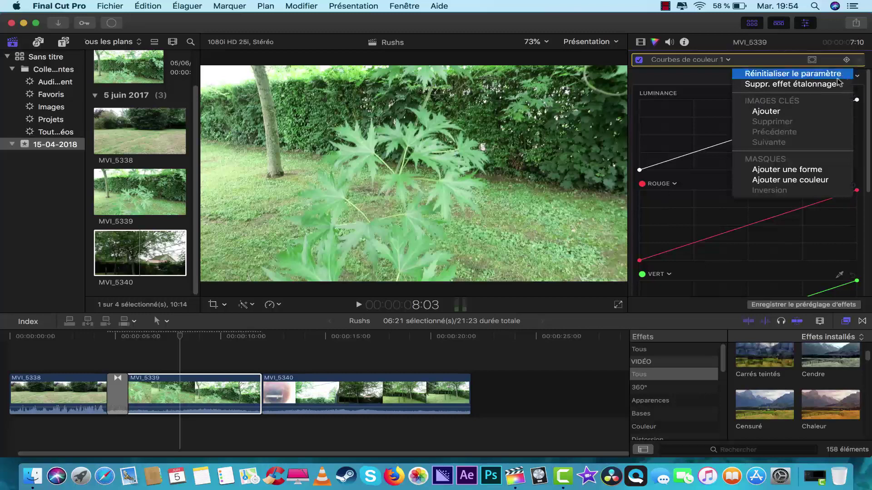
pyautogui.click(690, 62)
pyautogui.click(693, 61)
pyautogui.click(693, 61)
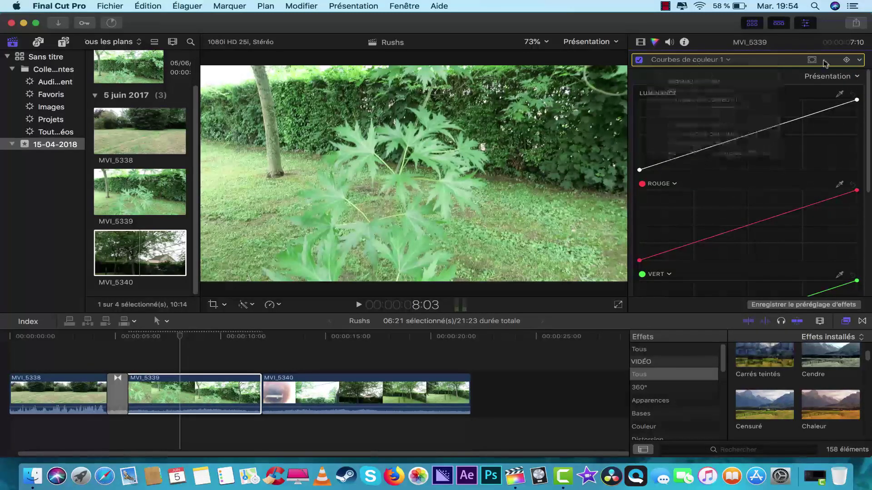
pyautogui.click(860, 61)
pyautogui.click(790, 84)
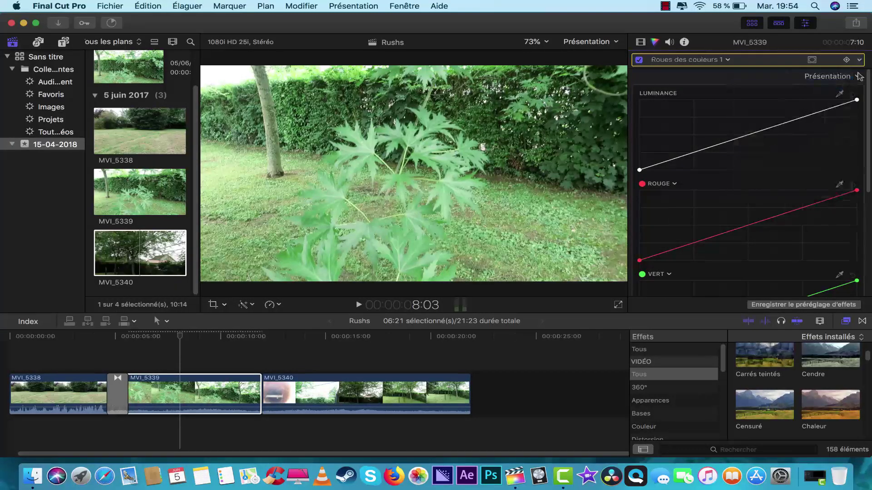
pyautogui.click(857, 62)
pyautogui.click(790, 84)
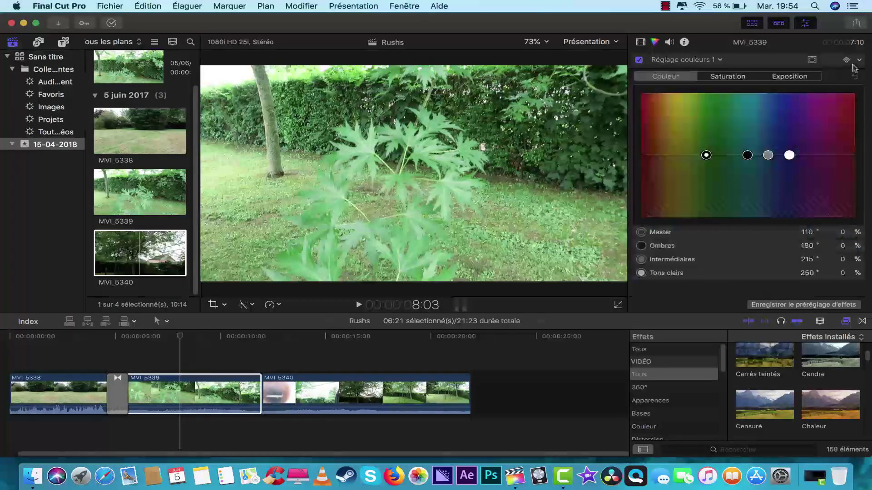
# - Delete the Réglage couleurs 1 correction from MVI_5339 and check the list of available corrections without adding one
pyautogui.click(858, 62)
pyautogui.click(790, 84)
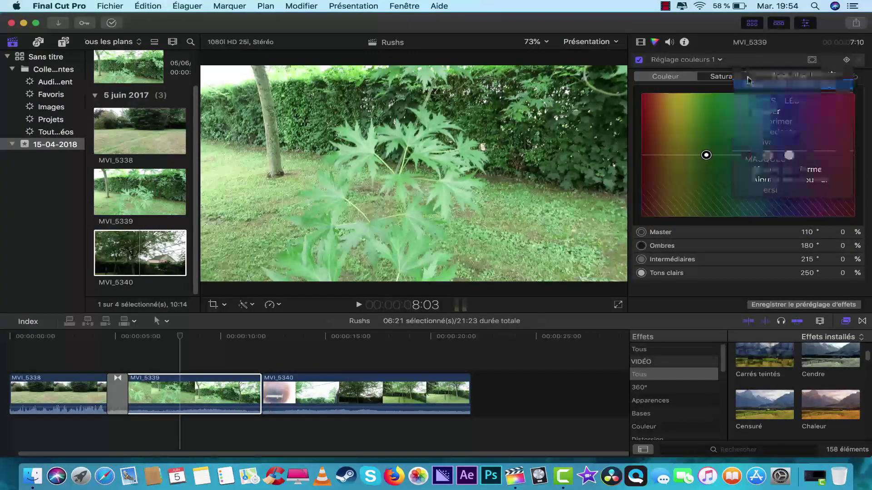
pyautogui.click(694, 62)
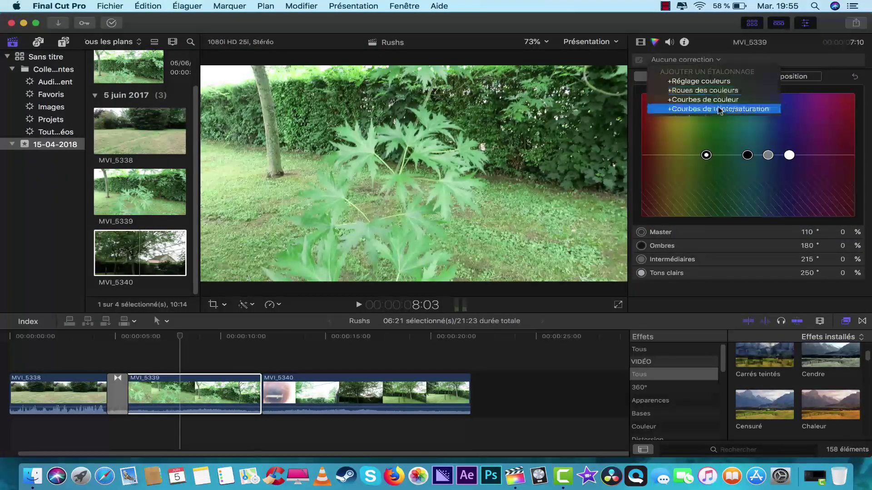
pyautogui.click(634, 144)
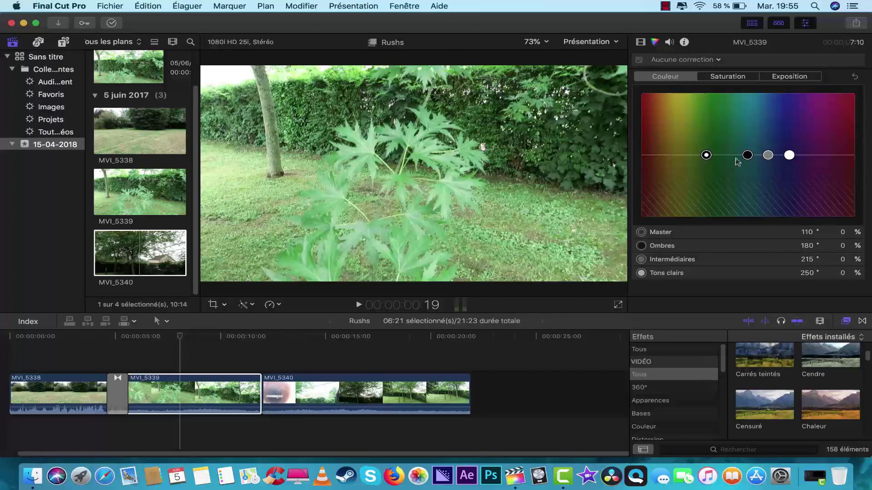
# - Review the audio settings and the Dialogue-1 component of MVI_5339, and return to its color correction settings
pyautogui.click(670, 42)
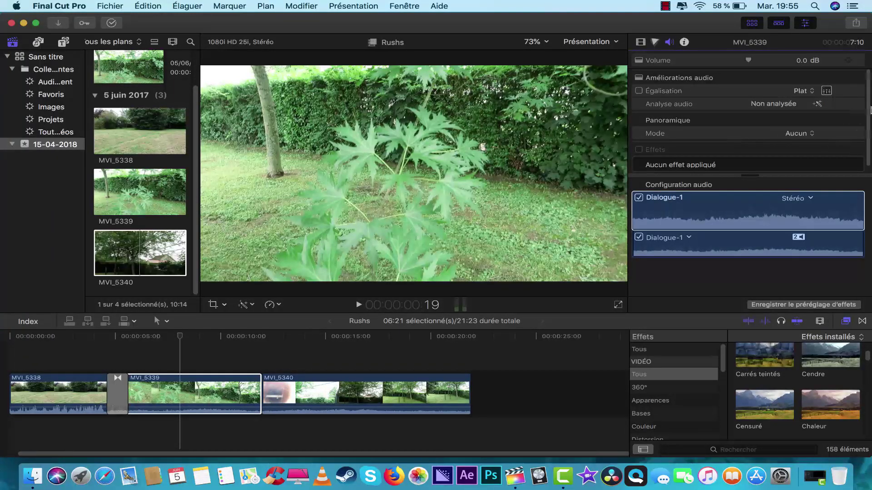
pyautogui.click(798, 209)
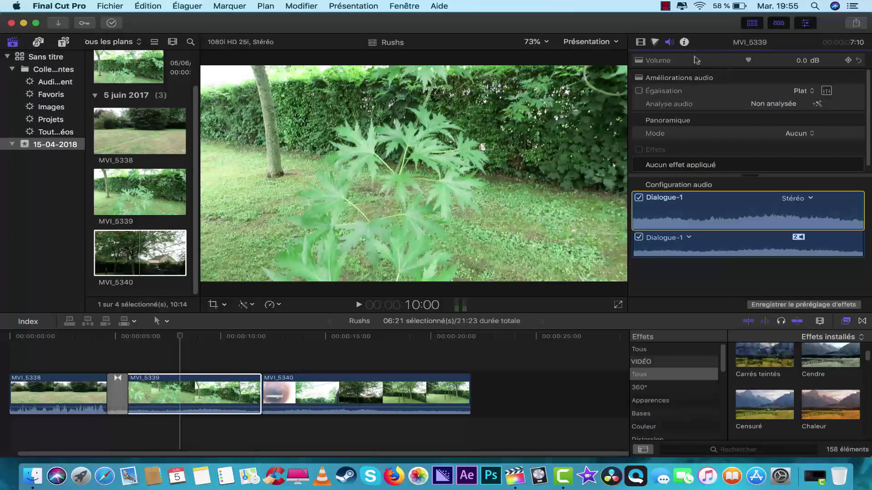
pyautogui.click(655, 42)
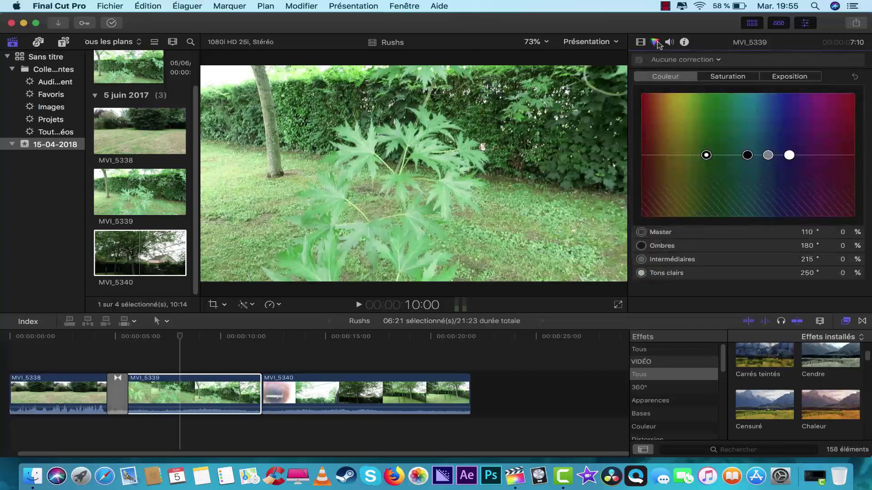
# - Zoom the viewer to 100 % and pan around the MVI_5339 image
pyautogui.click(576, 42)
pyautogui.click(544, 44)
pyautogui.click(536, 42)
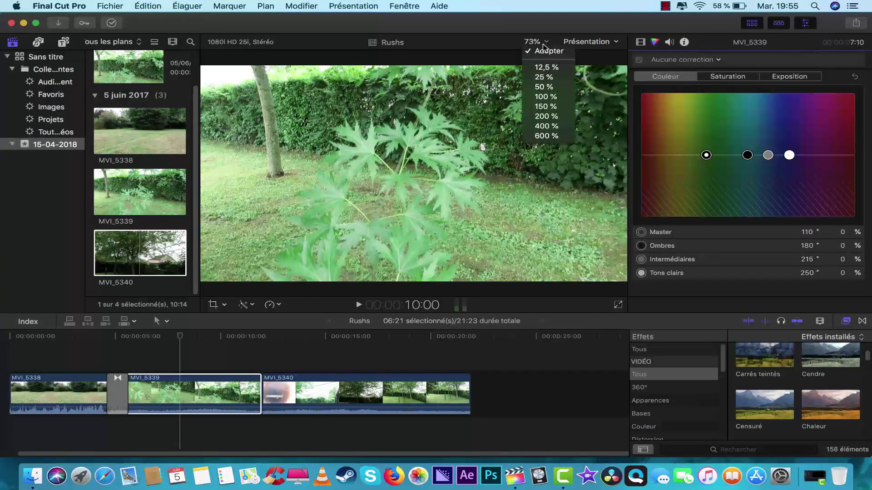
pyautogui.click(547, 98)
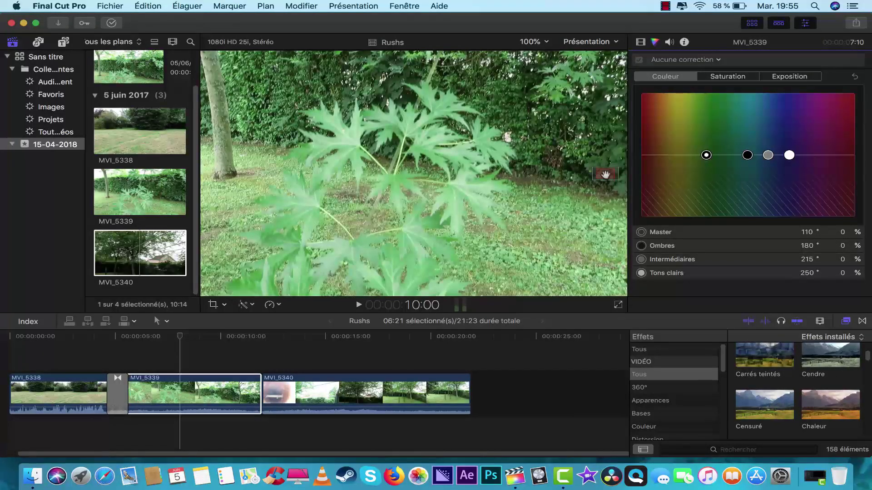
pyautogui.moveTo(605, 174); pyautogui.dragTo(607, 170)
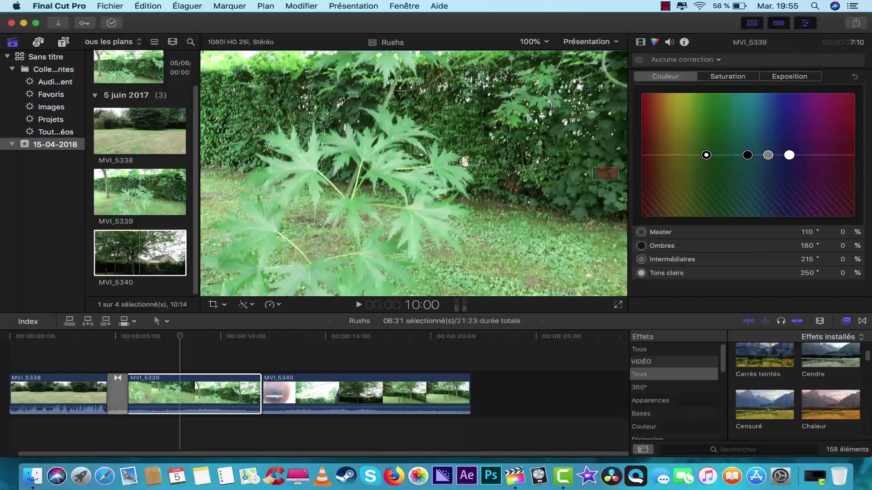
pyautogui.click(599, 177)
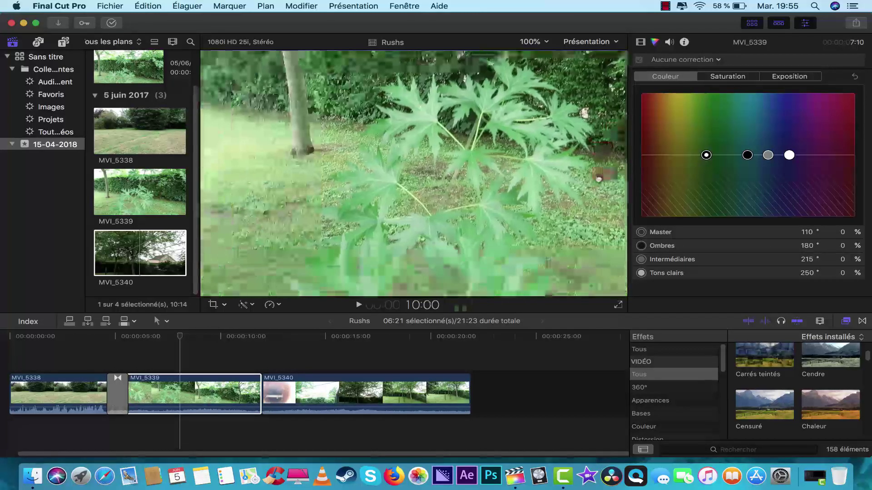
pyautogui.moveTo(598, 179)
pyautogui.mouseDown()
pyautogui.moveTo(607, 180)
pyautogui.moveTo(602, 176)
pyautogui.mouseUp()
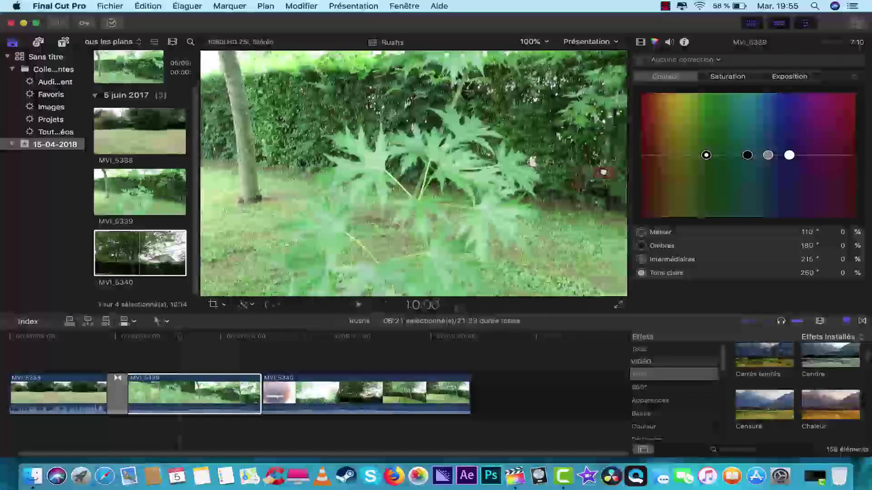
# - Magnify the viewer image to 400 % and return it to the Adapter zoom setting
pyautogui.click(543, 41)
pyautogui.click(553, 138)
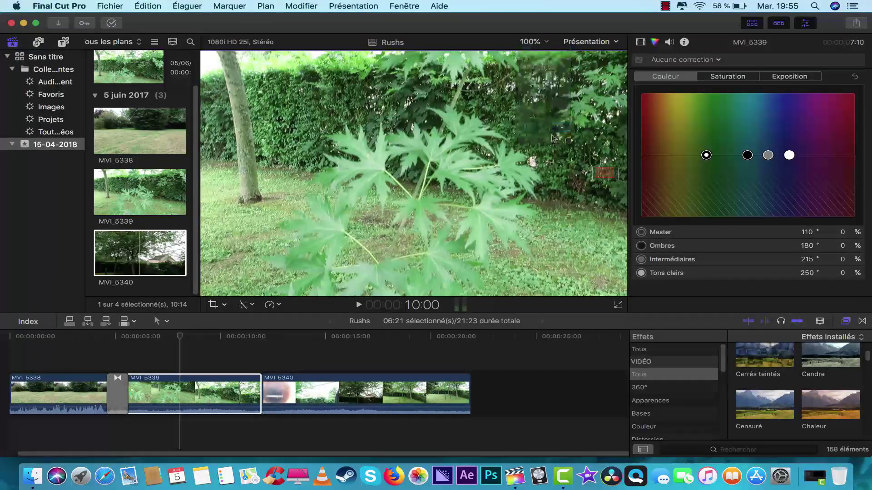
pyautogui.click(537, 41)
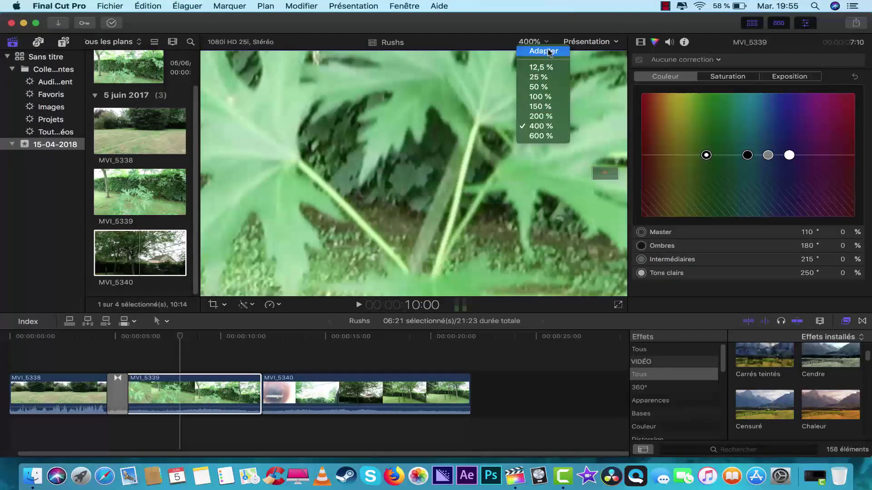
pyautogui.click(547, 51)
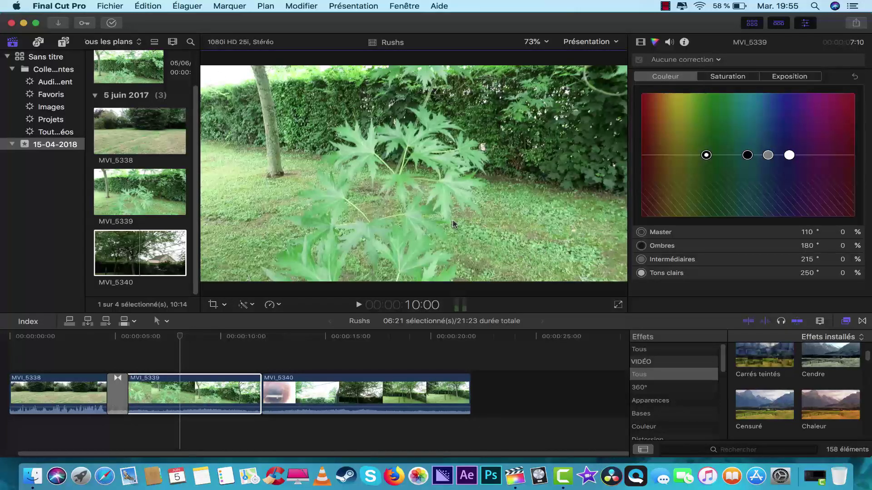
# - Select about the first 3:15 of MVI_5340 in the browser and connect it above MVI_5339 in the timeline
pyautogui.click(224, 305)
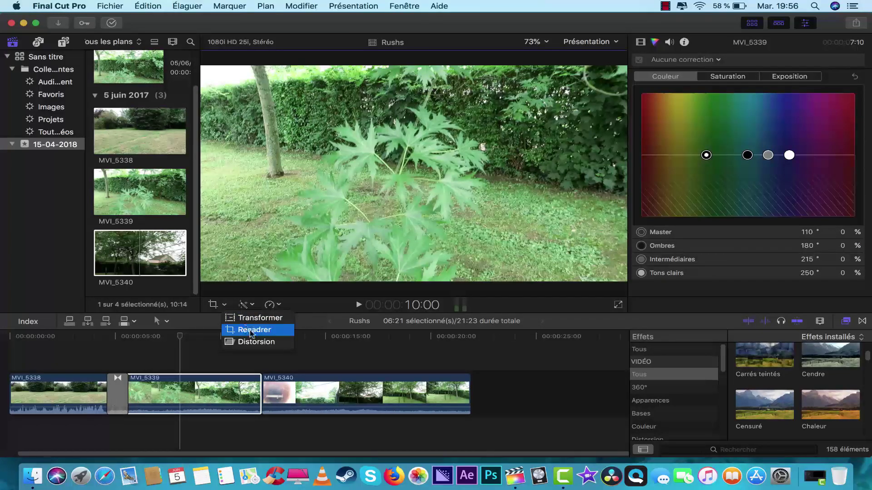
pyautogui.click(156, 258)
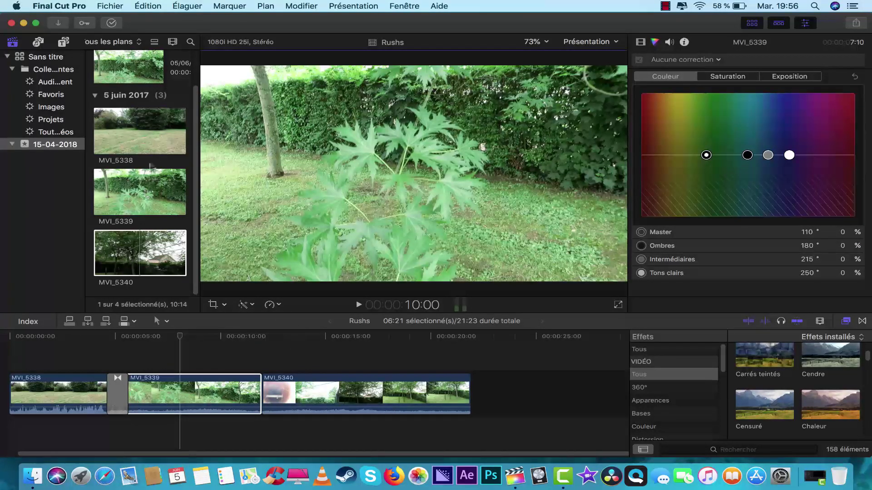
pyautogui.click(130, 247)
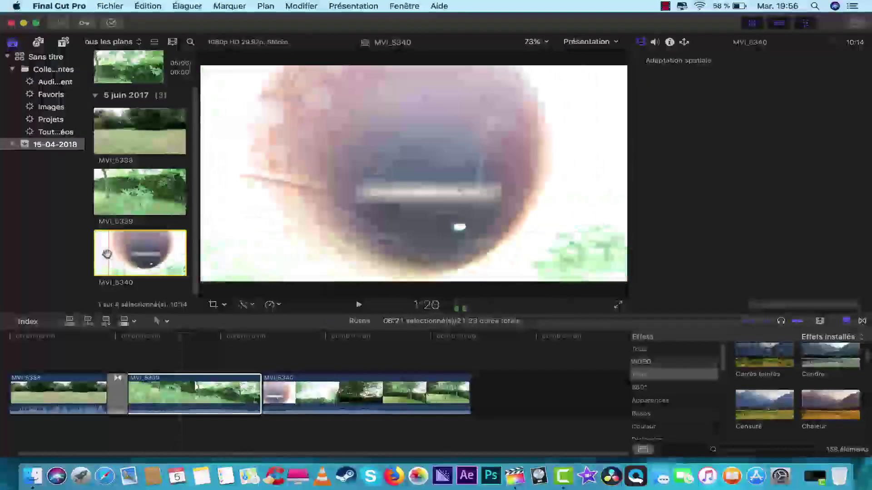
pyautogui.moveTo(94, 253)
pyautogui.mouseDown()
pyautogui.moveTo(145, 253)
pyautogui.moveTo(109, 253)
pyautogui.mouseUp()
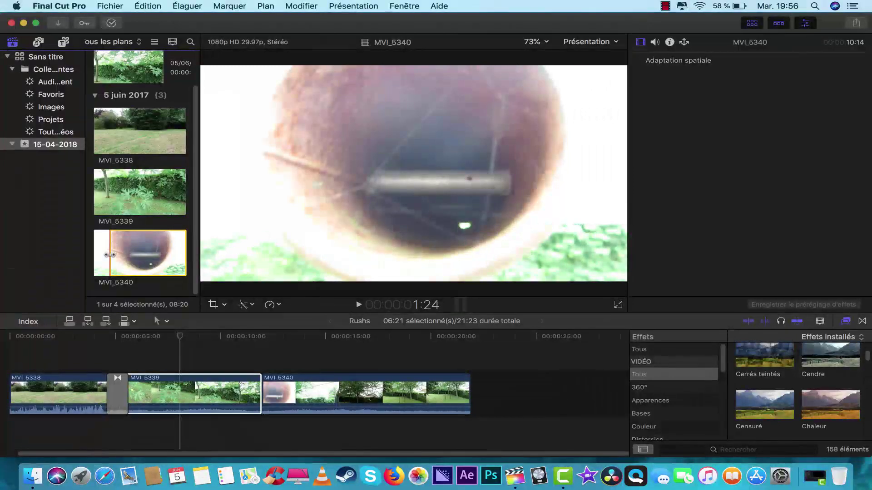
pyautogui.moveTo(97, 255); pyautogui.dragTo(92, 256)
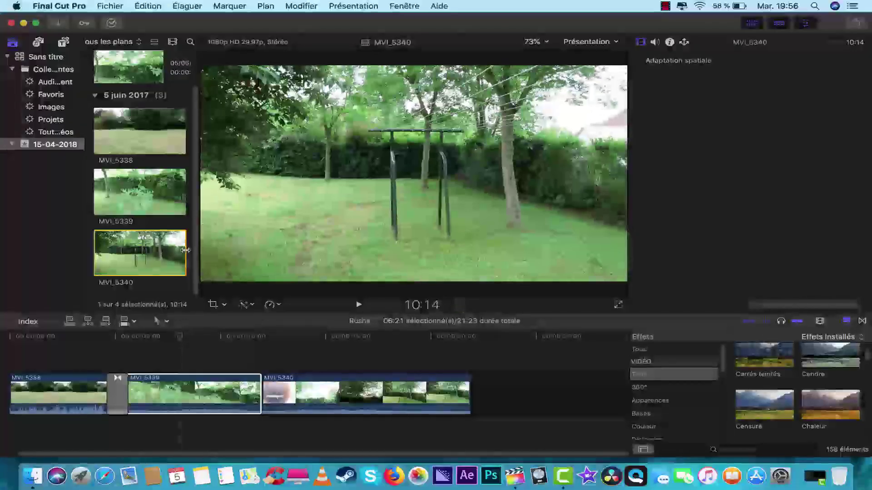
pyautogui.moveTo(186, 255); pyautogui.dragTo(124, 255)
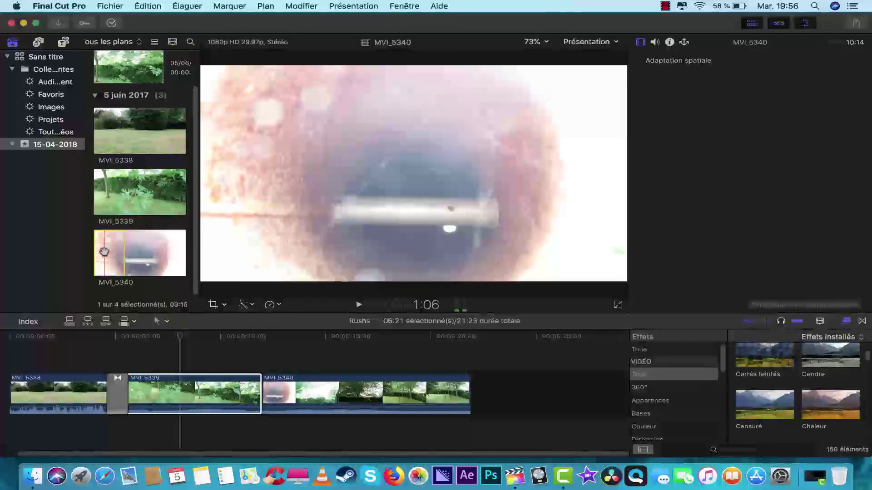
pyautogui.moveTo(117, 252); pyautogui.dragTo(149, 354)
pyautogui.press('super+6')
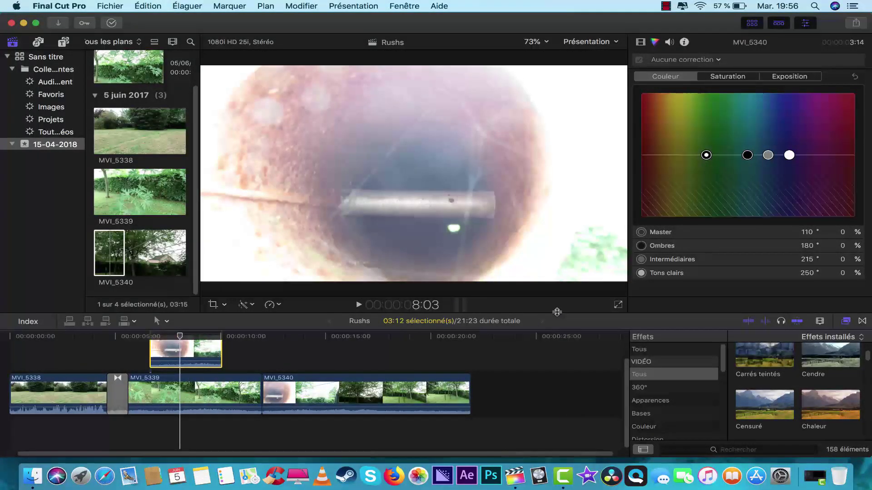
# - Enlarge the timeline area and crop the connected MVI_5340 clip in Trim mode to roughly the upper-right quarter of its picture
pyautogui.moveTo(559, 307); pyautogui.dragTo(554, 284)
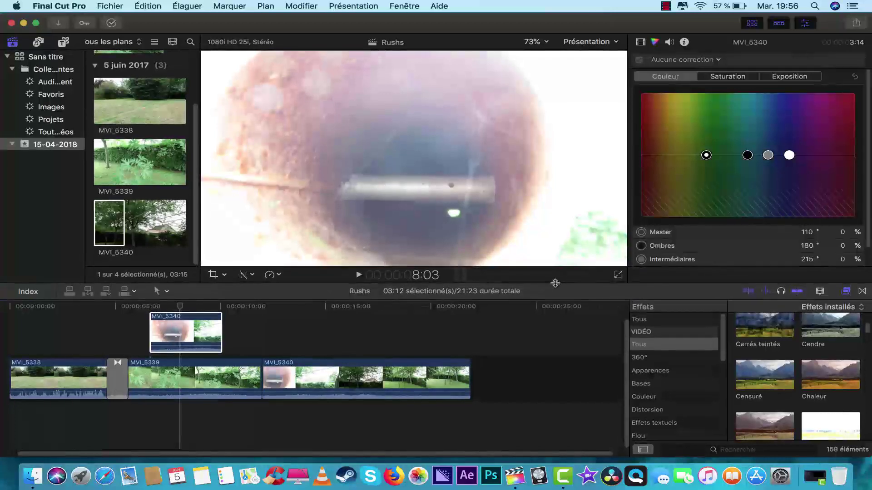
pyautogui.moveTo(626, 343); pyautogui.dragTo(627, 321)
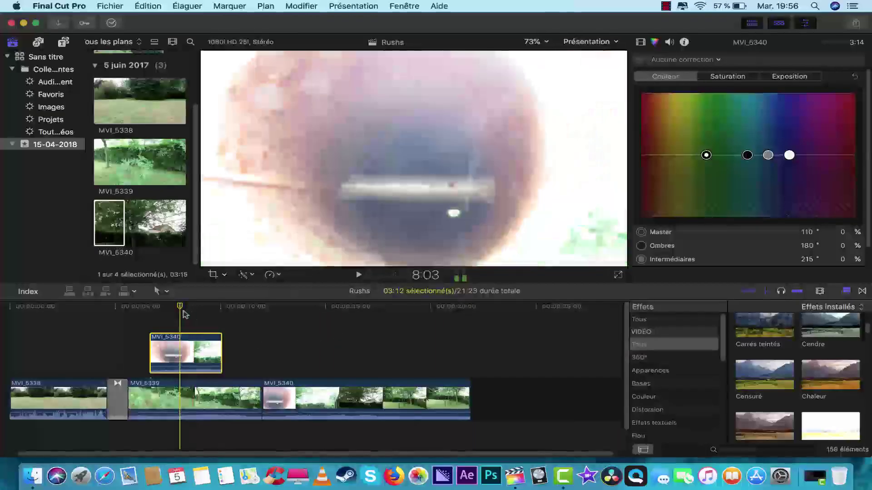
pyautogui.moveTo(181, 307); pyautogui.dragTo(216, 291)
pyautogui.click(224, 275)
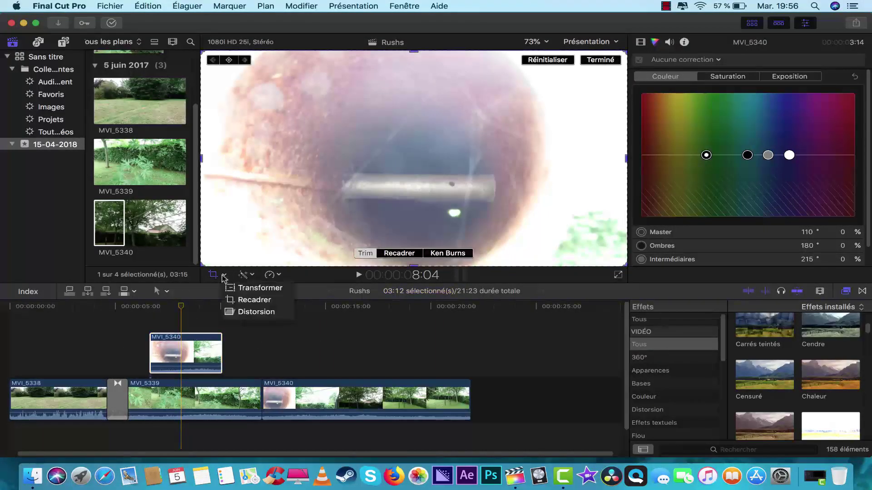
pyautogui.click(243, 299)
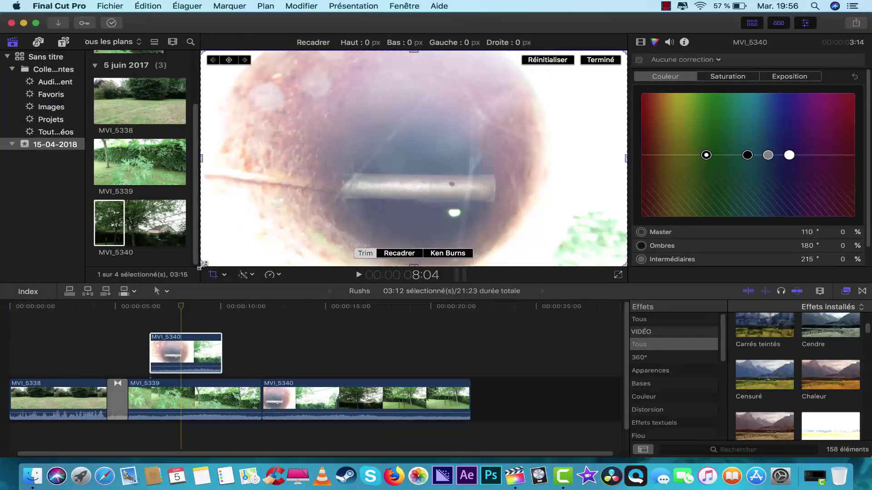
pyautogui.moveTo(205, 264); pyautogui.dragTo(396, 178)
# - Move the crop frame of the connected MVI_5340 clip towards the picture's centre in Recadrer mode and shift it in Trim mode
pyautogui.click(399, 253)
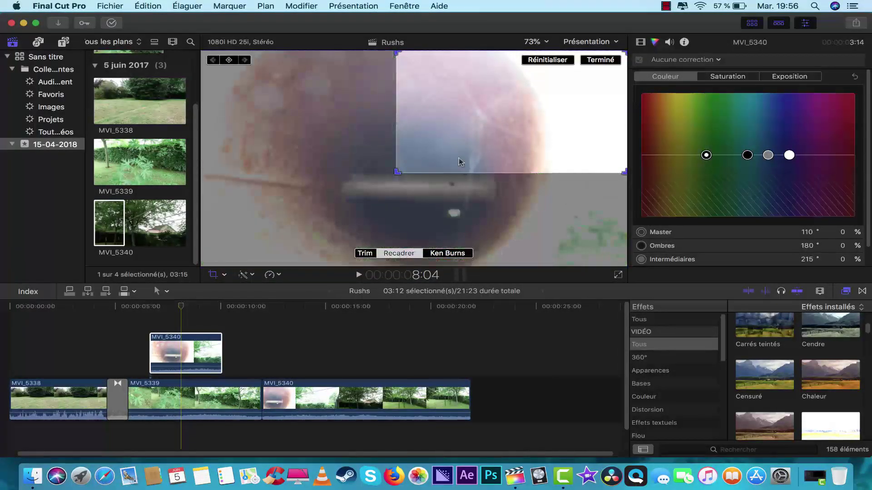
pyautogui.moveTo(461, 162); pyautogui.dragTo(336, 222)
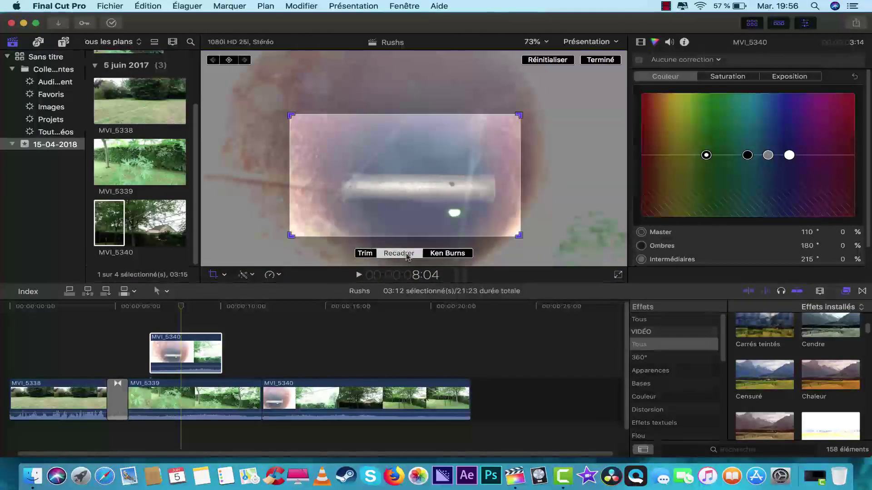
pyautogui.click(365, 254)
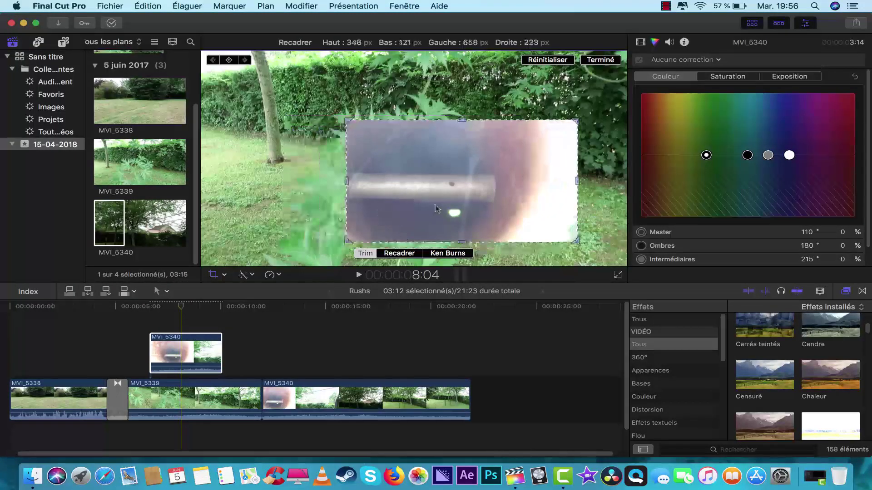
pyautogui.moveTo(382, 213); pyautogui.dragTo(454, 213)
# - Compare the Ken Burns and Recadrer framings of the connected MVI_5340 clip, and move its Trim frame into the picture's upper-right corner
pyautogui.click(447, 253)
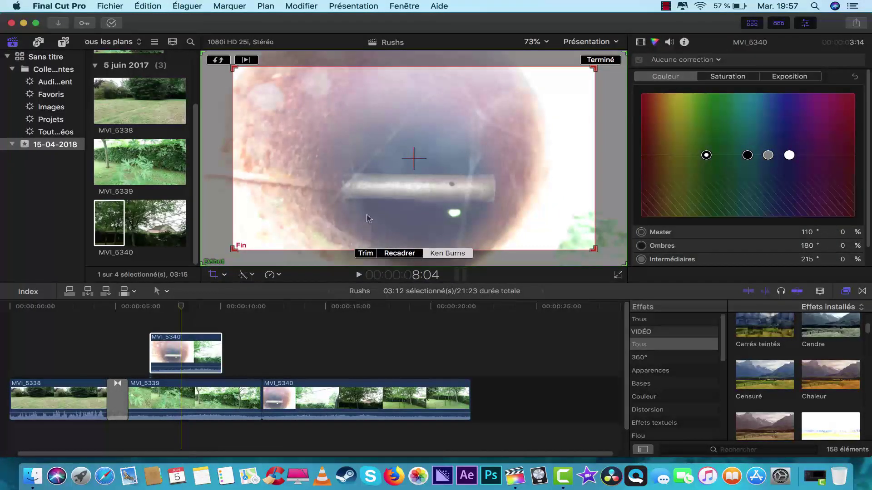
pyautogui.moveTo(368, 218); pyautogui.dragTo(383, 233)
pyautogui.click(396, 254)
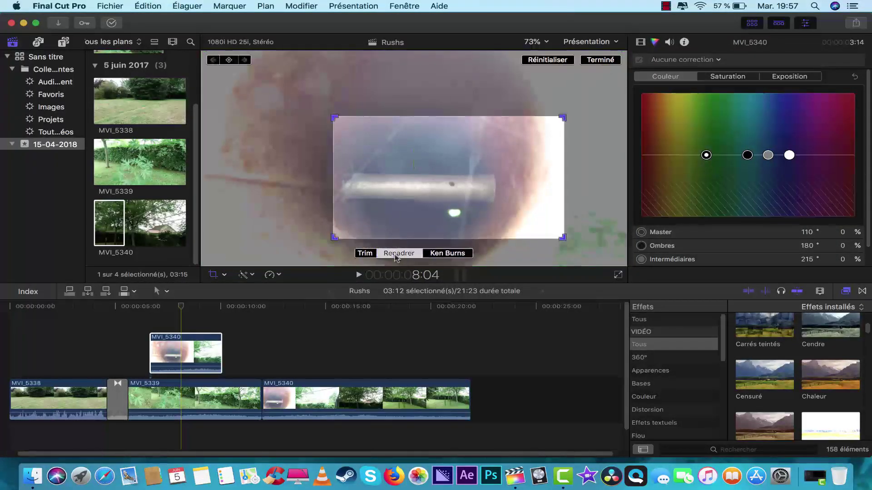
pyautogui.click(374, 255)
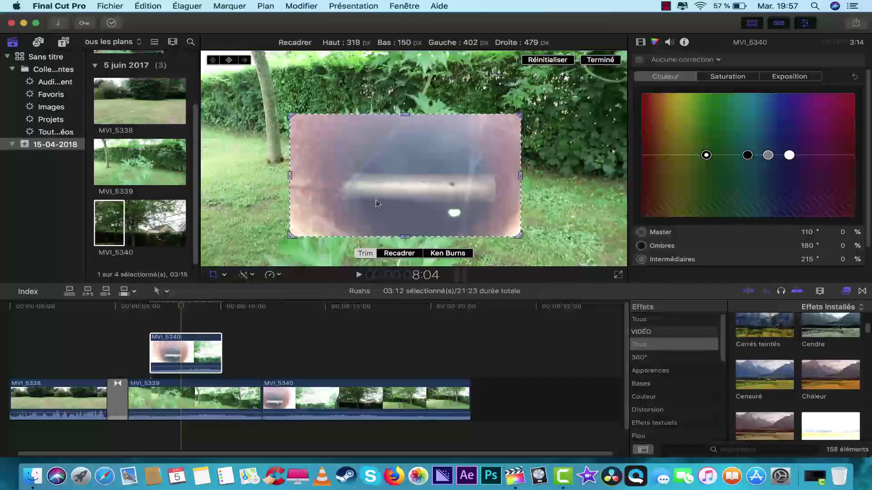
pyautogui.moveTo(383, 213); pyautogui.dragTo(408, 191)
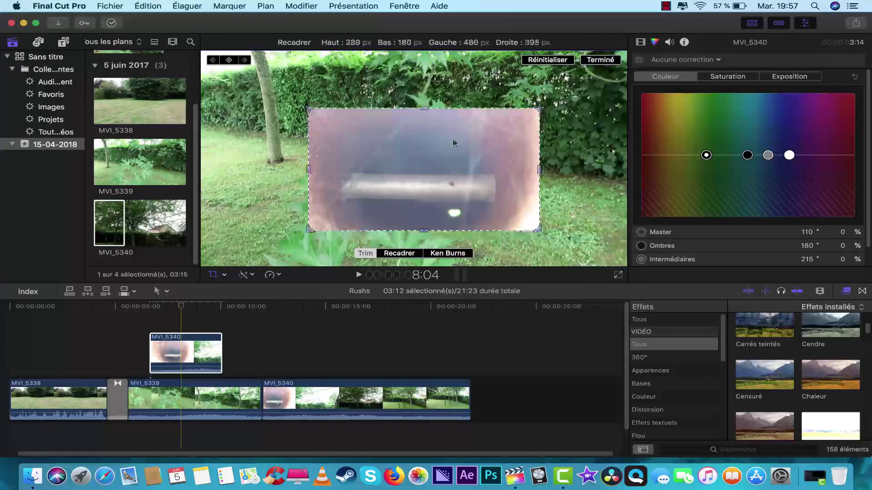
pyautogui.moveTo(353, 103); pyautogui.dragTo(575, 98)
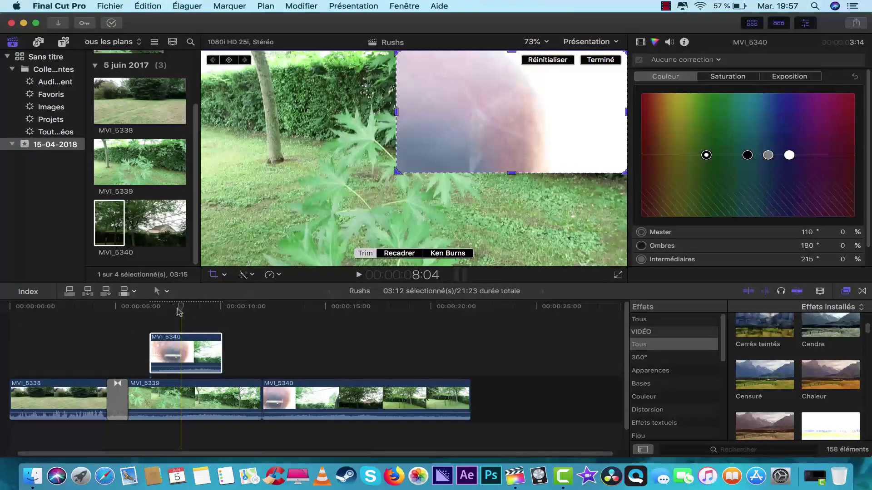
# - Play the sequence from just before the connected MVI_5340 clip to check the cropped overlay
pyautogui.click(301, 321)
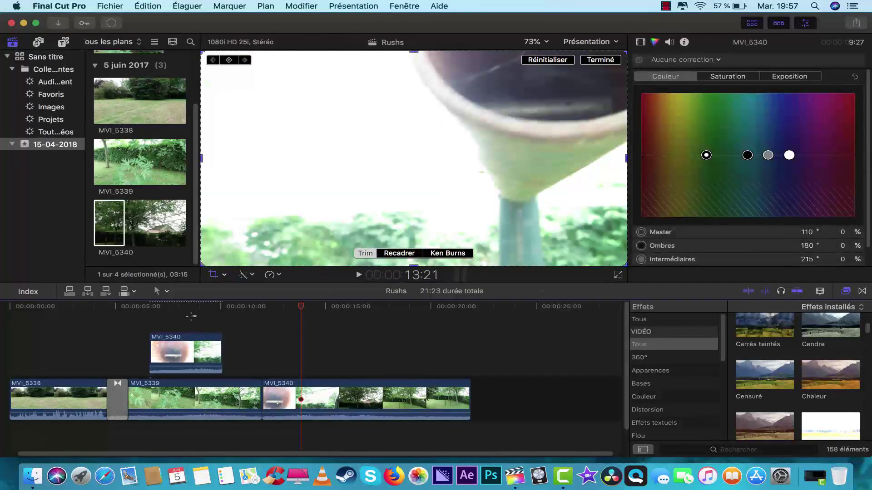
pyautogui.moveTo(239, 312); pyautogui.dragTo(132, 313)
pyautogui.press('space')
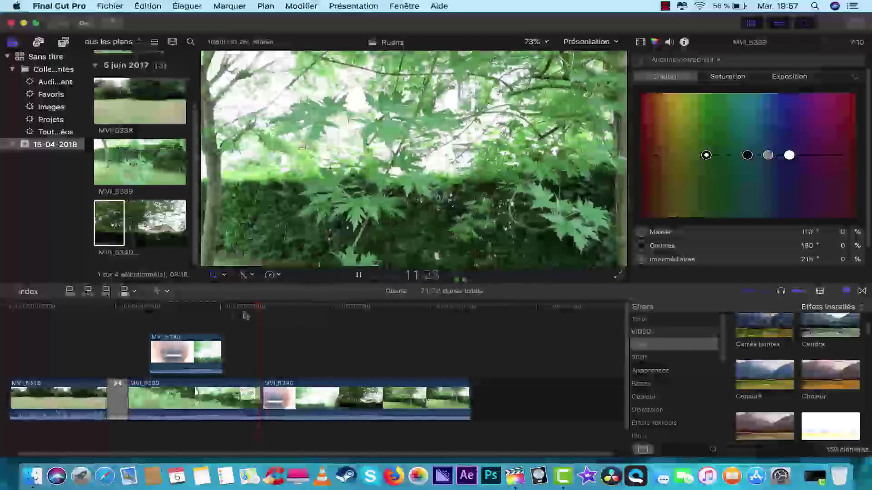
# - Scrub back and forth over the connected MVI_5340 clip to review where the cropped overlay starts and ends
pyautogui.moveTo(261, 307); pyautogui.dragTo(194, 324)
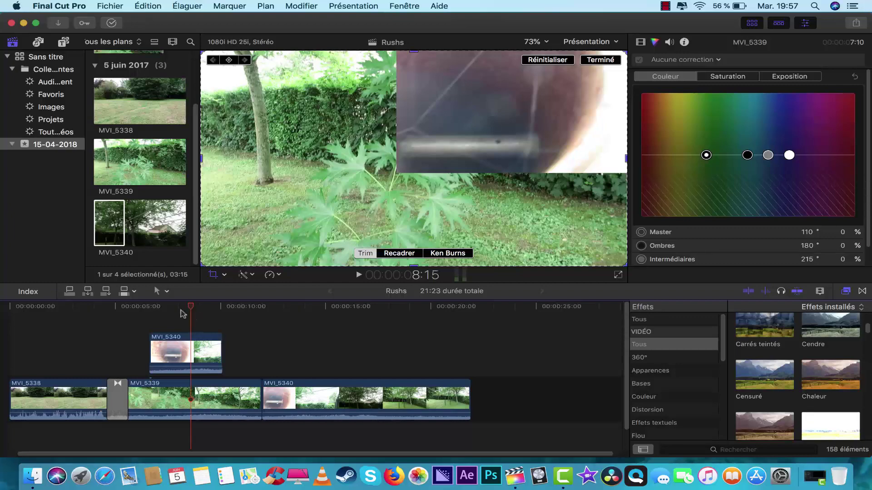
pyautogui.moveTo(183, 314); pyautogui.dragTo(220, 317)
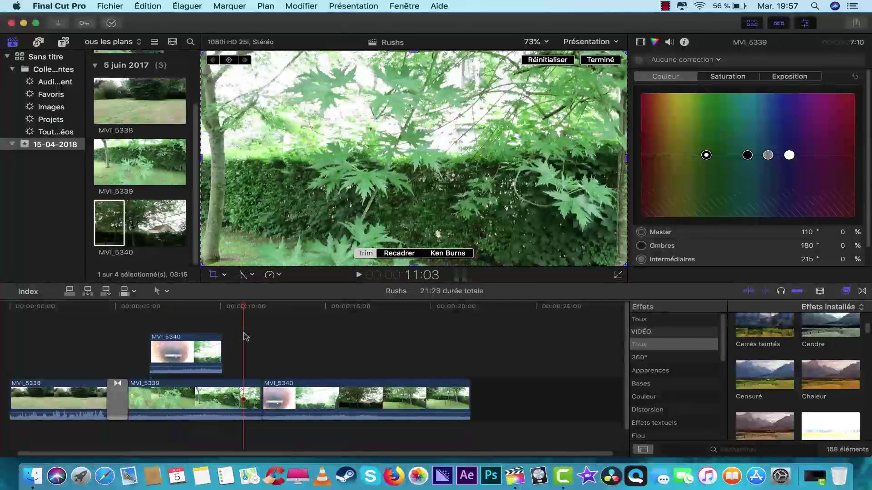
pyautogui.moveTo(243, 309); pyautogui.dragTo(172, 313)
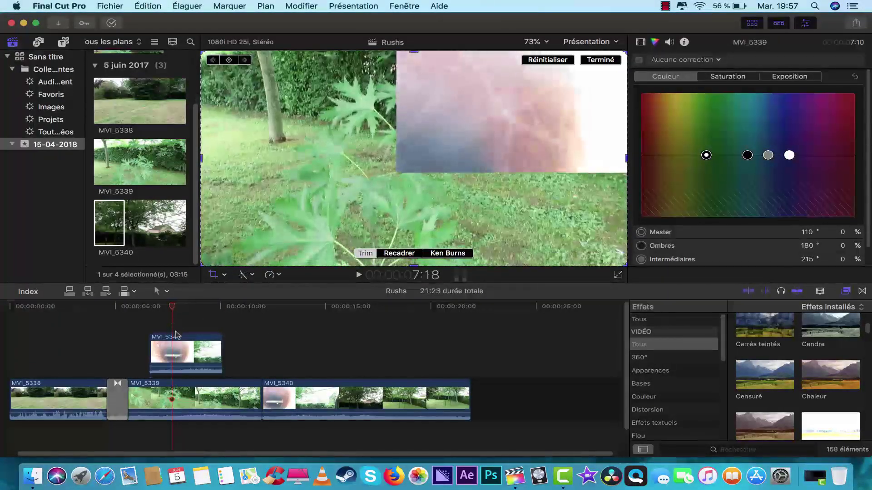
# - Delete the connected MVI_5340 clip above MVI_5339 and end cropping in the viewer
pyautogui.click(191, 351)
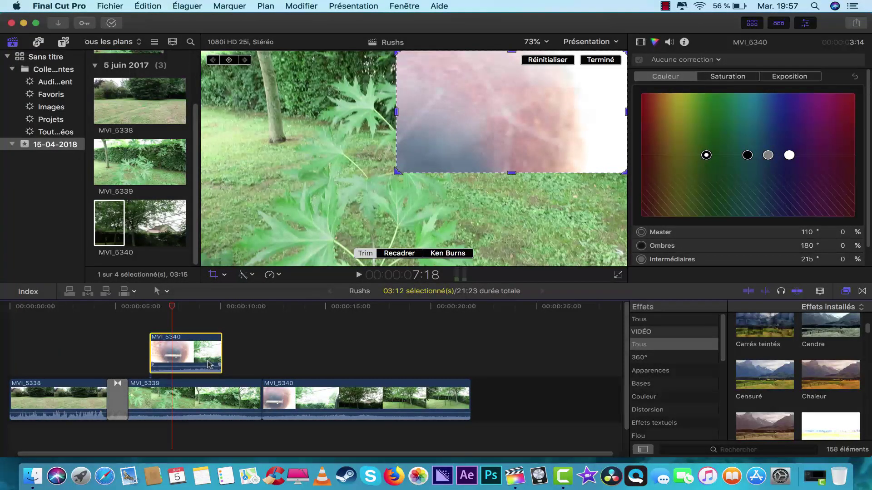
pyautogui.press('Delete')
pyautogui.click(213, 274)
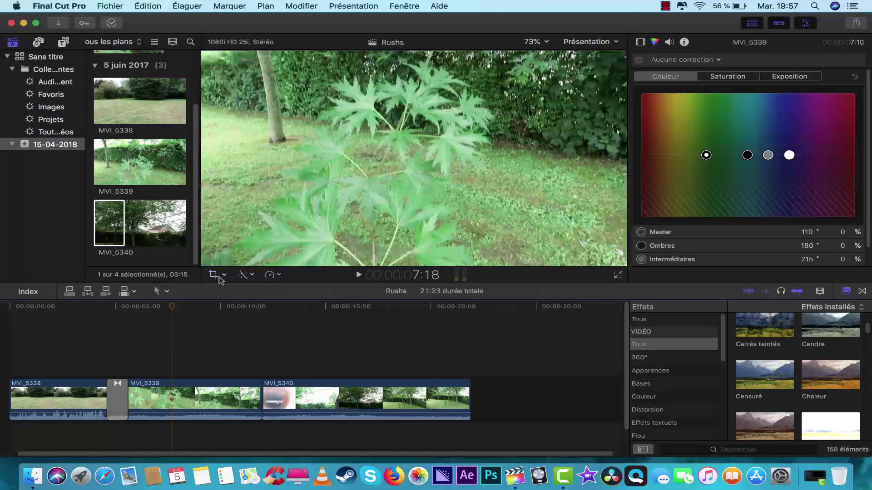
pyautogui.click(225, 275)
pyautogui.click(190, 334)
# - Scrub through MVI_5338 and MVI_5339 to check the sequence without the overlay
pyautogui.moveTo(173, 307); pyautogui.dragTo(61, 313)
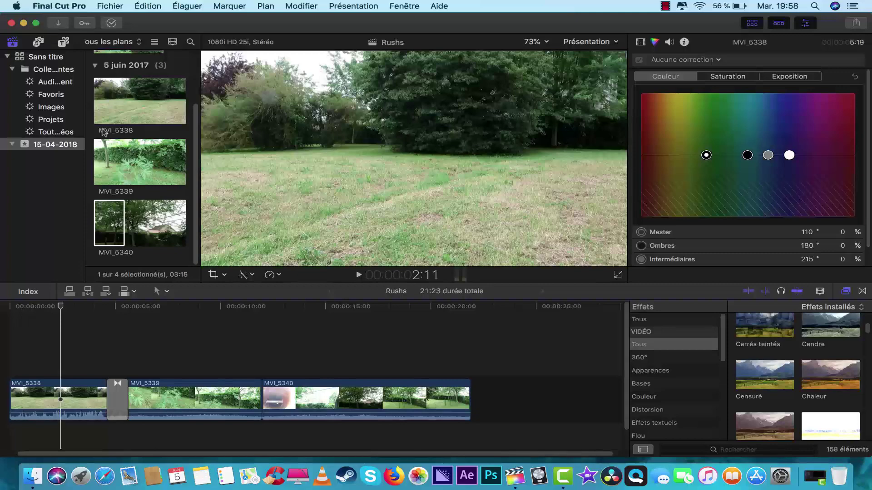
pyautogui.moveTo(61, 313); pyautogui.dragTo(197, 318)
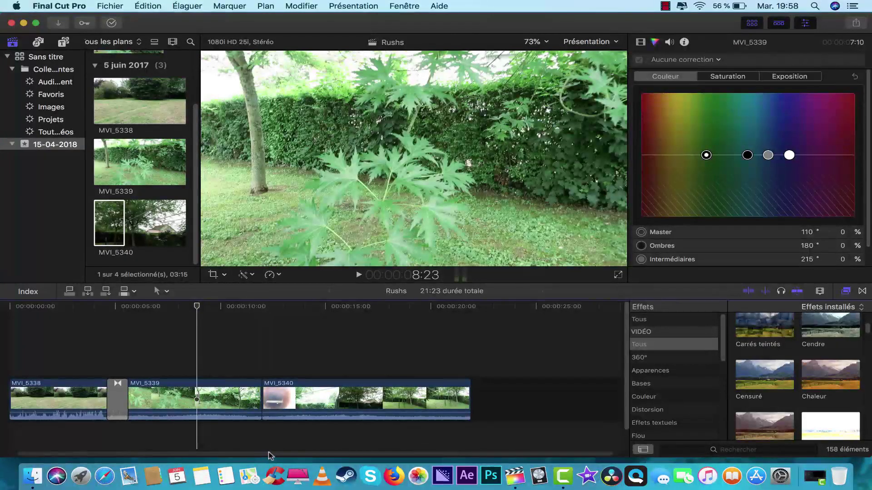
pyautogui.moveTo(269, 453); pyautogui.dragTo(226, 455)
# - Browse the Photos and Logic Pro X media sources and open the sound effects library
pyautogui.click(43, 43)
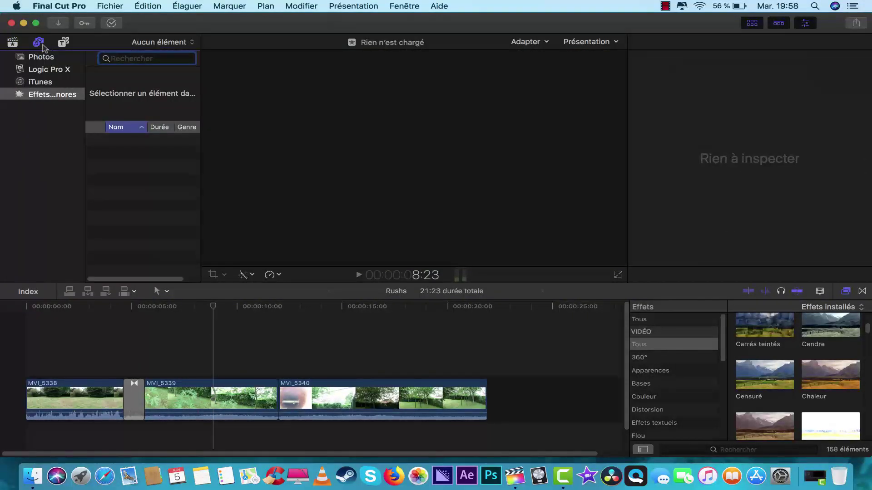
pyautogui.click(45, 70)
pyautogui.click(45, 58)
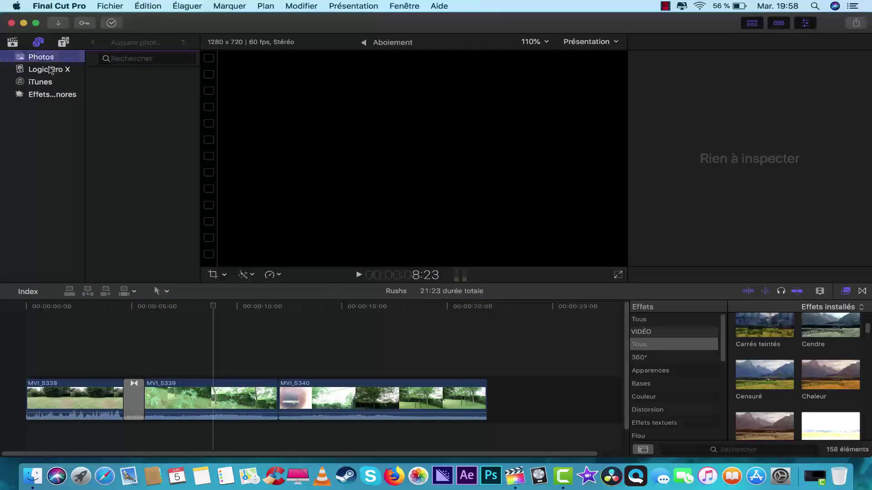
pyautogui.click(49, 69)
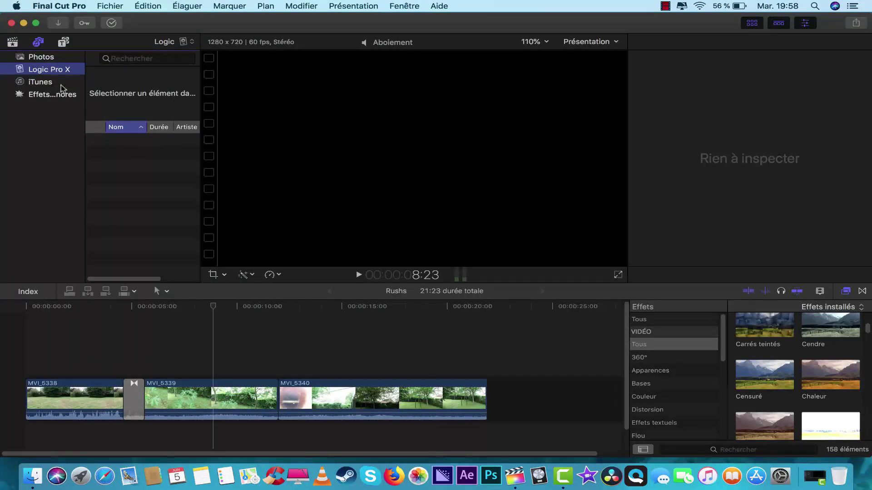
pyautogui.click(61, 96)
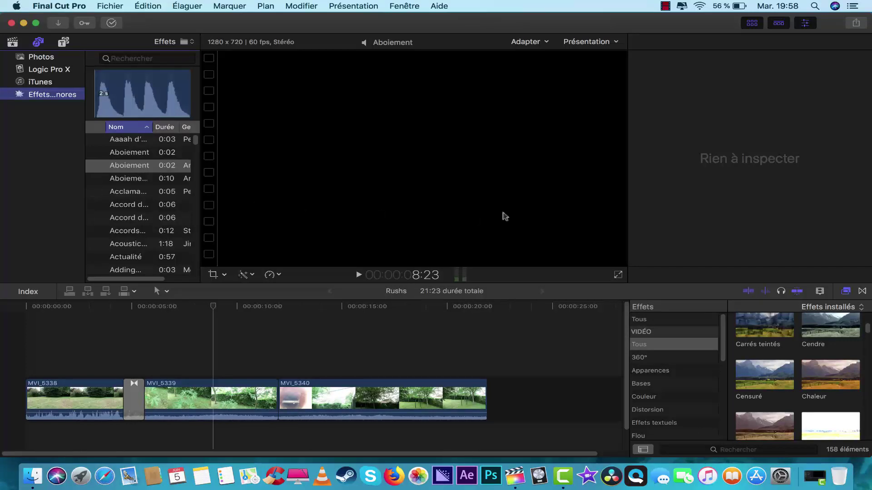
# - Add the Aboiement sound effect below MVI_5339 at about 6:12 and a second copy directly after it
pyautogui.moveTo(627, 317); pyautogui.dragTo(626, 354)
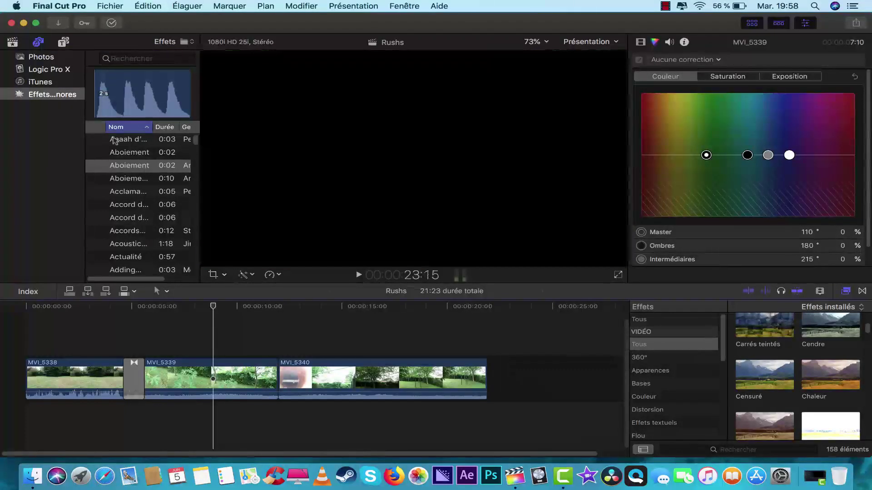
pyautogui.moveTo(135, 172); pyautogui.dragTo(163, 414)
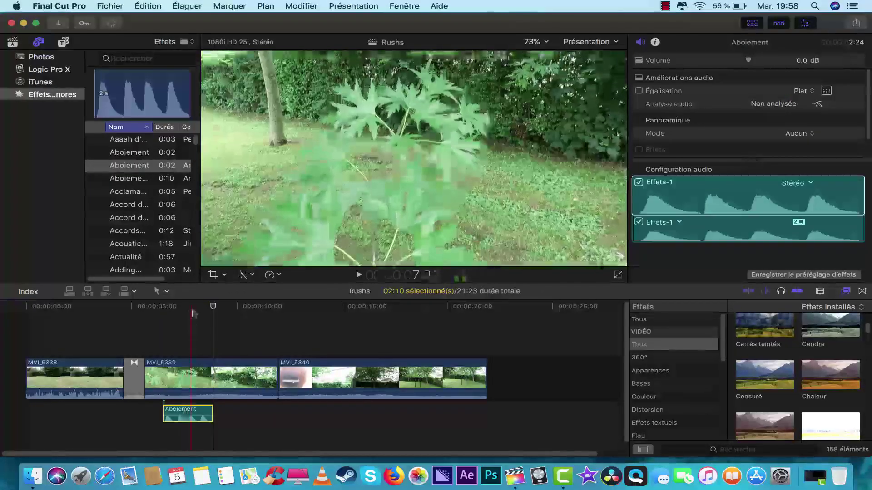
pyautogui.moveTo(181, 313)
pyautogui.mouseDown()
pyautogui.moveTo(164, 314)
pyautogui.moveTo(170, 320)
pyautogui.mouseUp()
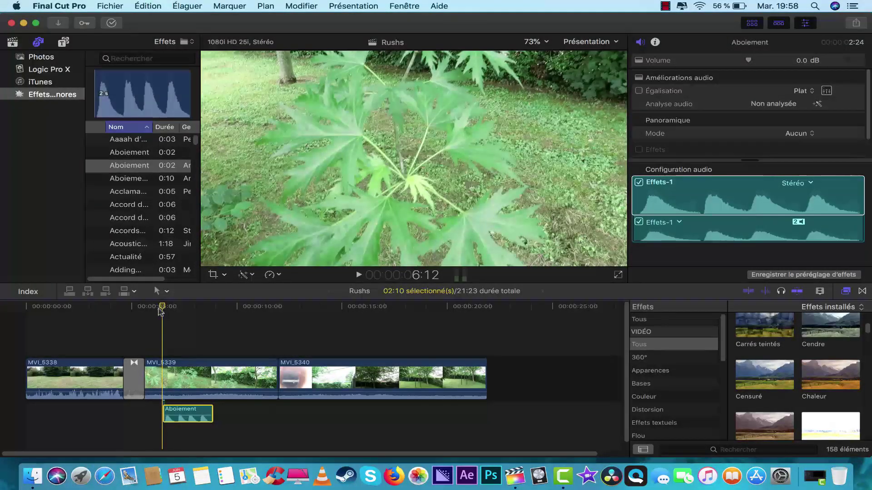
pyautogui.moveTo(129, 170); pyautogui.dragTo(218, 412)
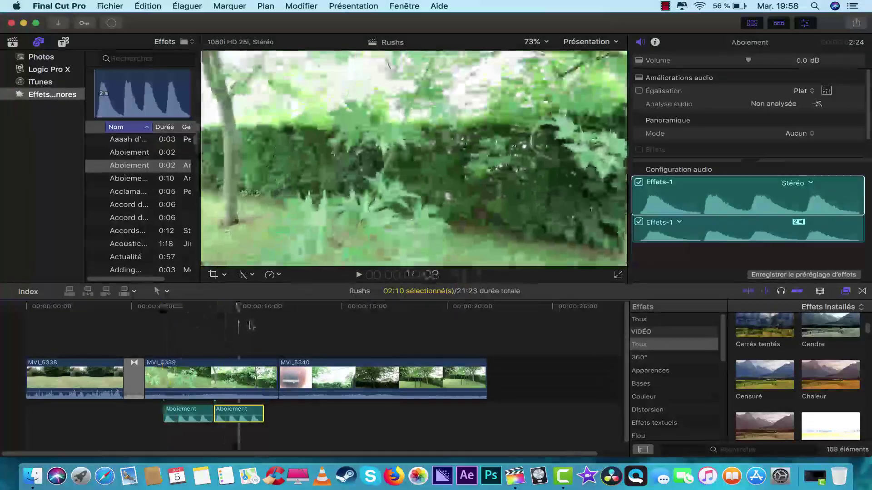
# - Play the sequence from just before the two Aboiement sound effects to listen to them with the video
pyautogui.moveTo(250, 325); pyautogui.dragTo(156, 323)
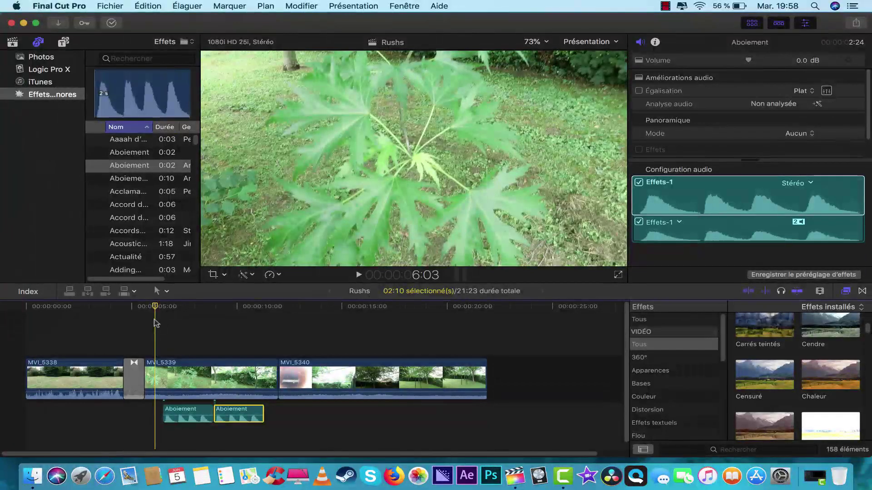
pyautogui.press('space')
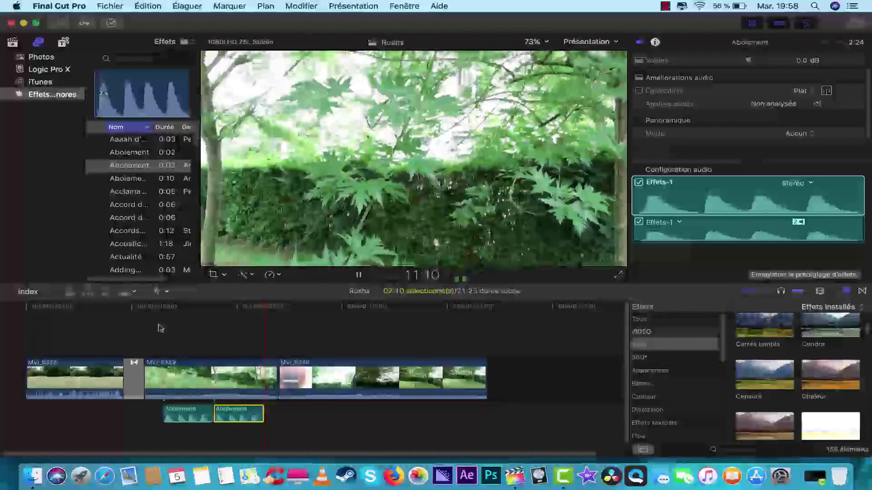
pyautogui.press('space')
pyautogui.moveTo(279, 309); pyautogui.dragTo(152, 312)
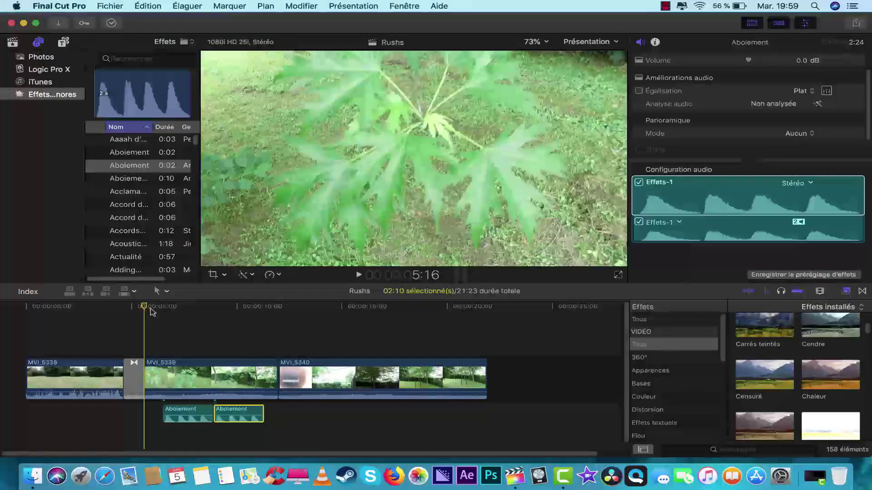
pyautogui.moveTo(238, 316); pyautogui.dragTo(163, 318)
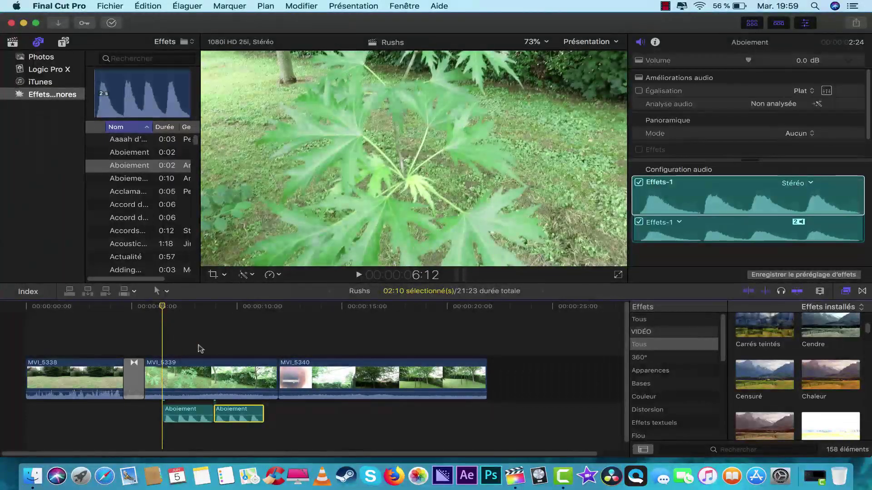
# - Select the first Aboiement sound effect and return the playhead to the start of the sequence
pyautogui.click(183, 413)
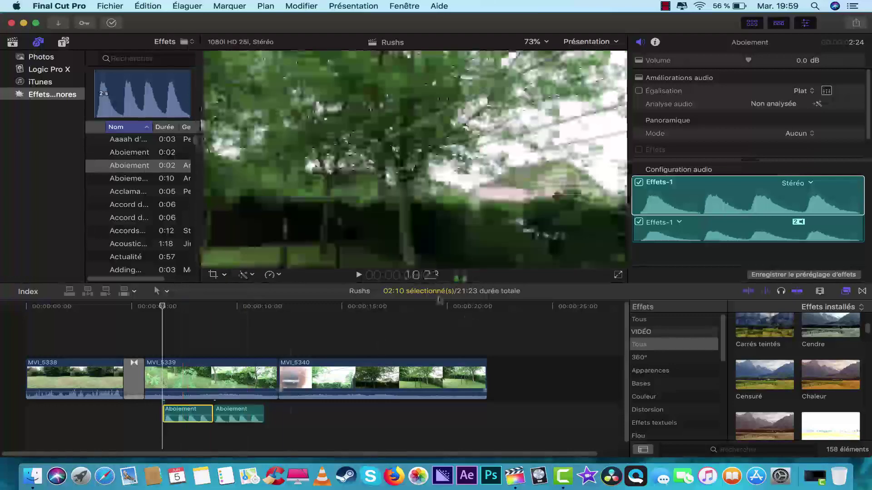
pyautogui.moveTo(164, 307); pyautogui.dragTo(49, 314)
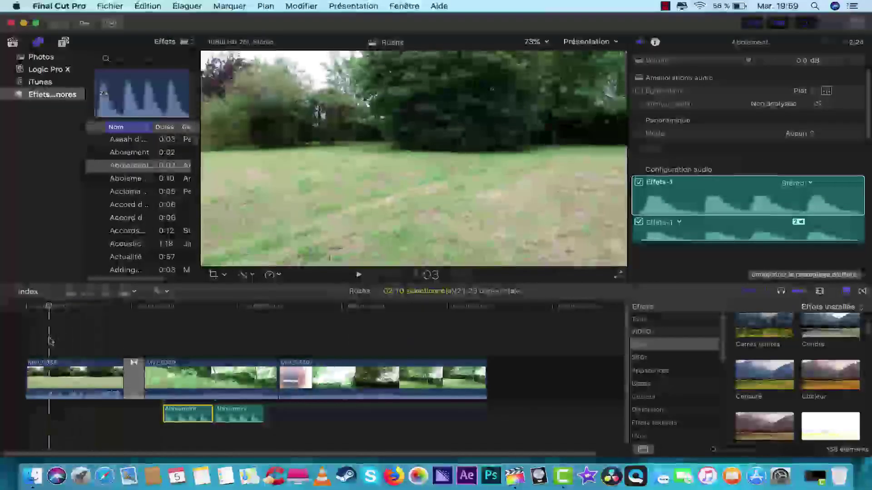
pyautogui.click(133, 325)
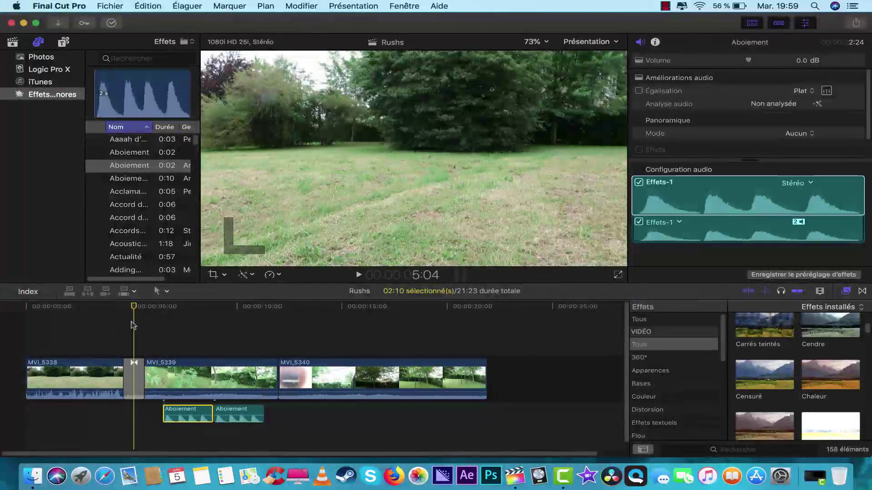
pyautogui.moveTo(132, 325); pyautogui.dragTo(25, 323)
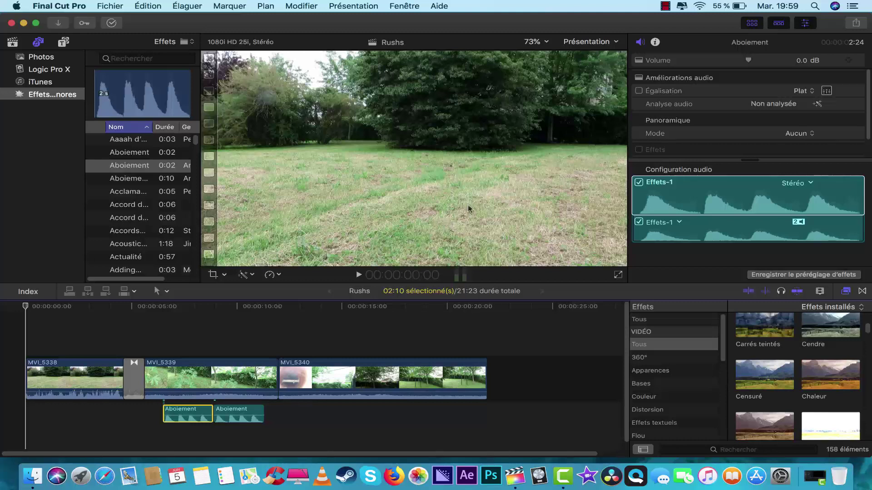
# - Share the Rushs project as Fichier master (défaut) and reposition the export dialog
pyautogui.click(826, 49)
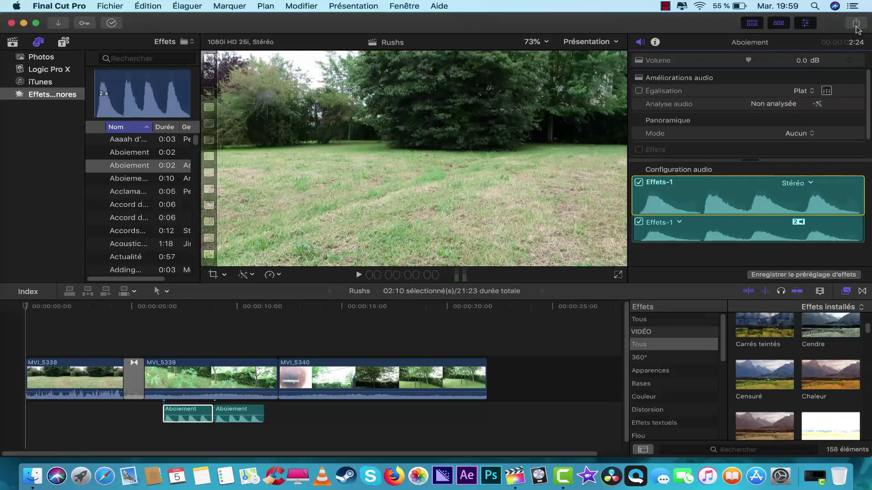
pyautogui.click(856, 26)
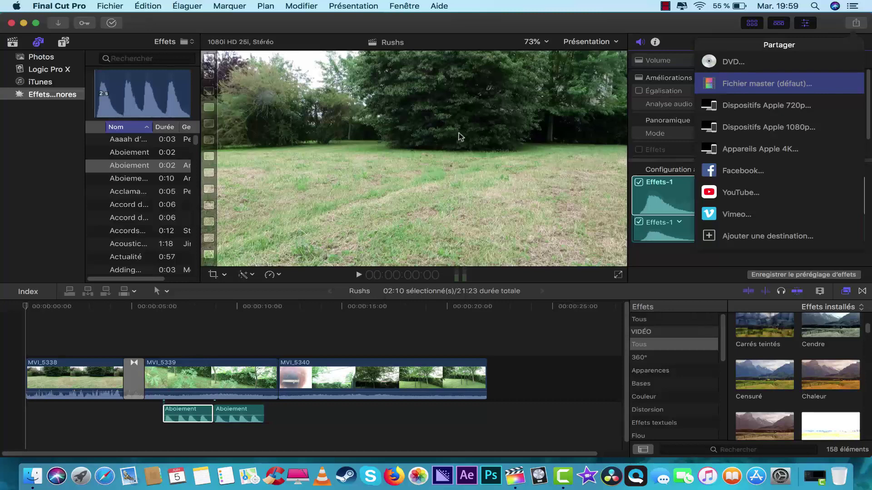
pyautogui.press('Return')
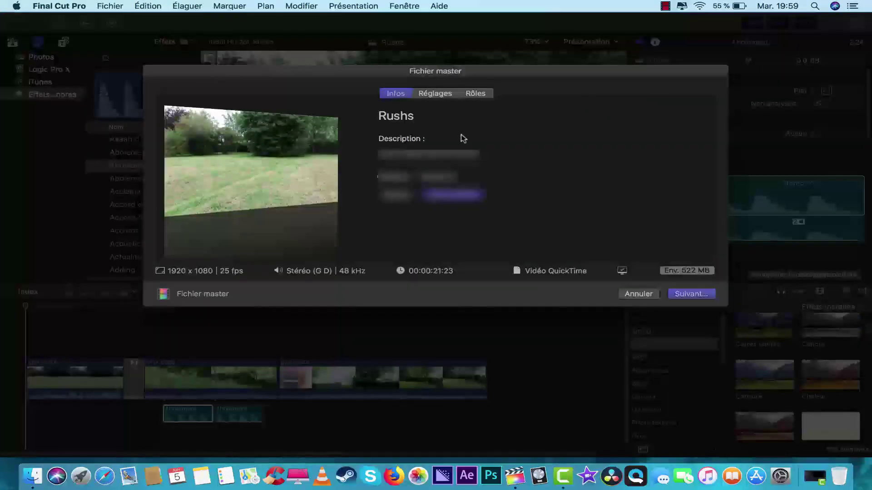
pyautogui.moveTo(417, 70); pyautogui.dragTo(391, 79)
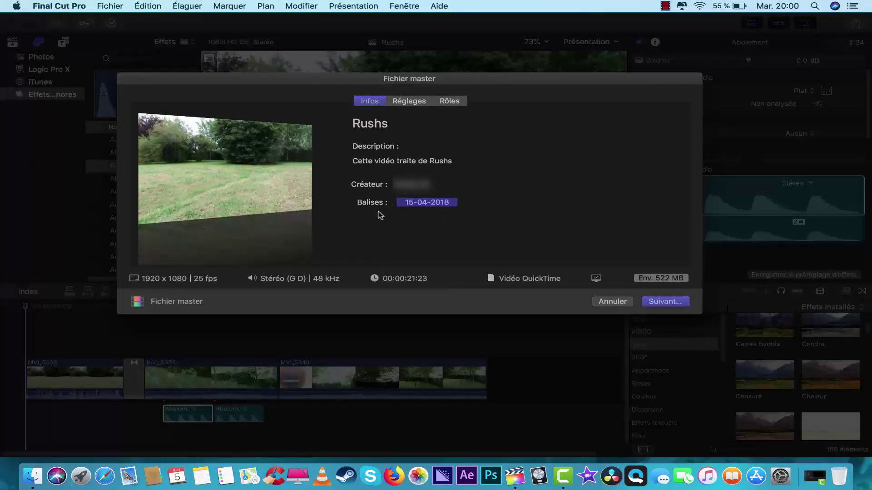
# - Examine the master file's Réglages, Rôles and Infos export options
pyautogui.click(408, 103)
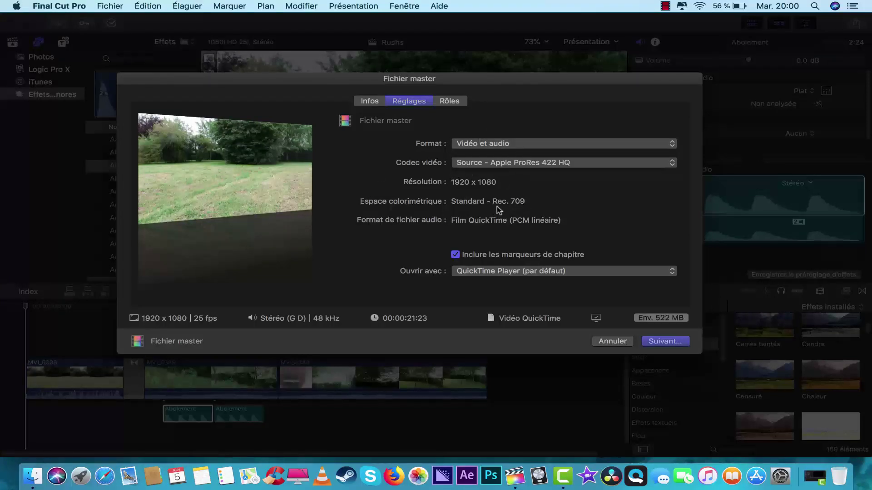
pyautogui.click(445, 100)
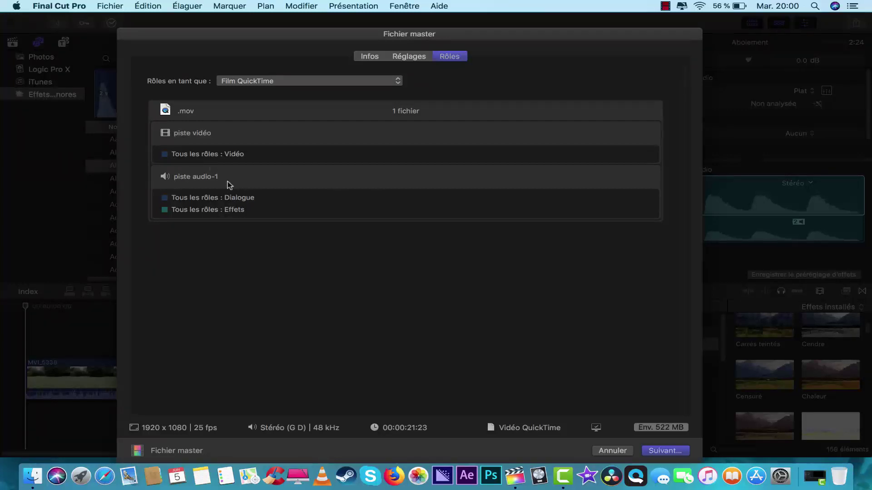
pyautogui.click(407, 57)
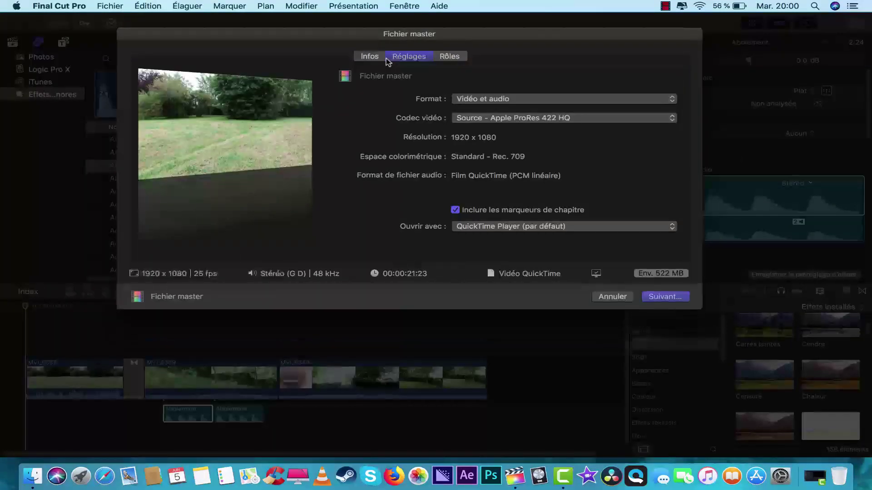
pyautogui.click(378, 58)
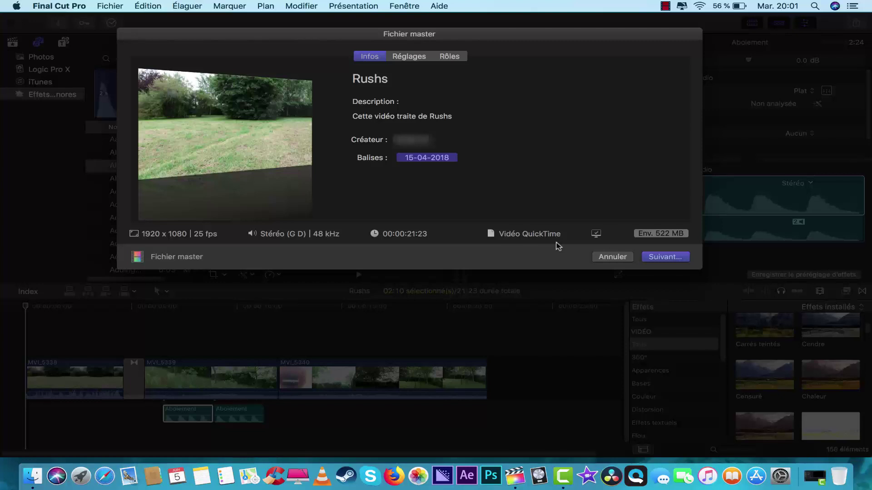
pyautogui.click(448, 57)
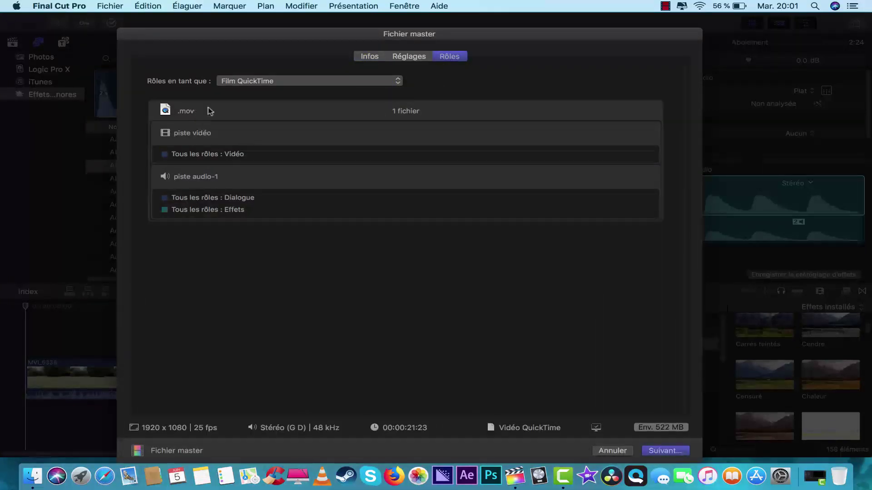
# - Return to the master file's Infos and save the export as Rushs on the Bureau
pyautogui.click(372, 60)
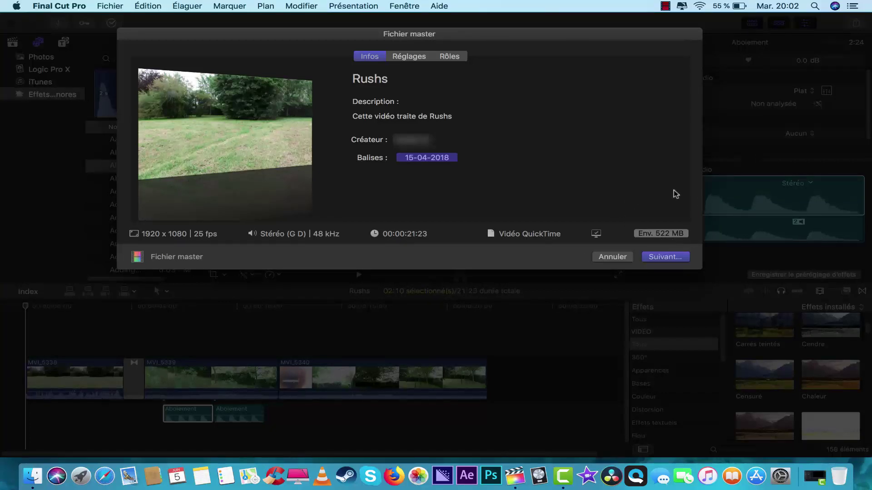
pyautogui.click(673, 257)
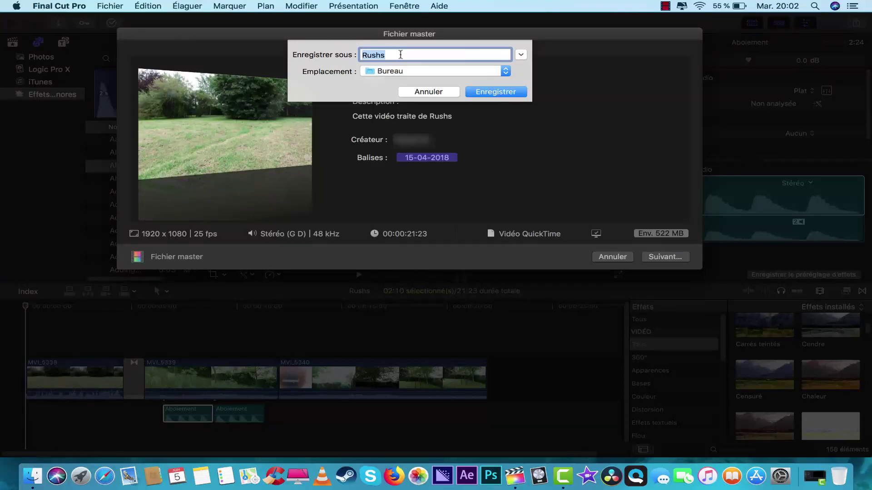
pyautogui.click(520, 54)
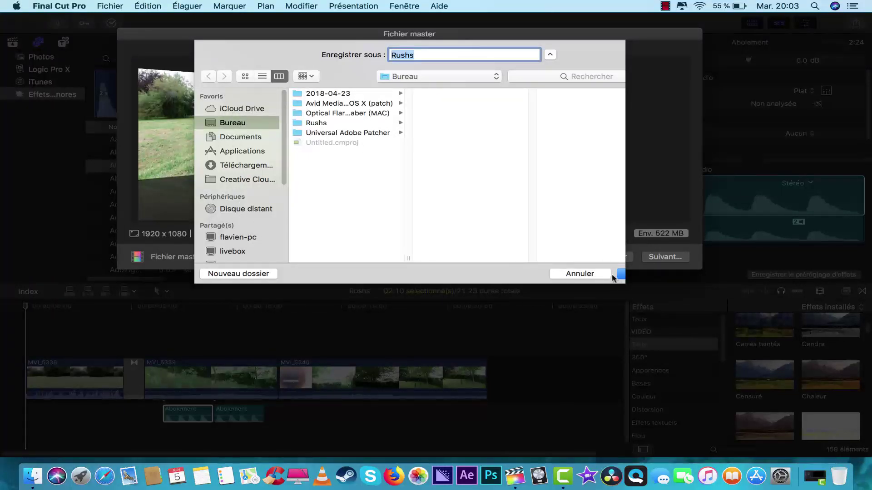
pyautogui.moveTo(625, 199); pyautogui.dragTo(667, 202)
pyautogui.click(632, 274)
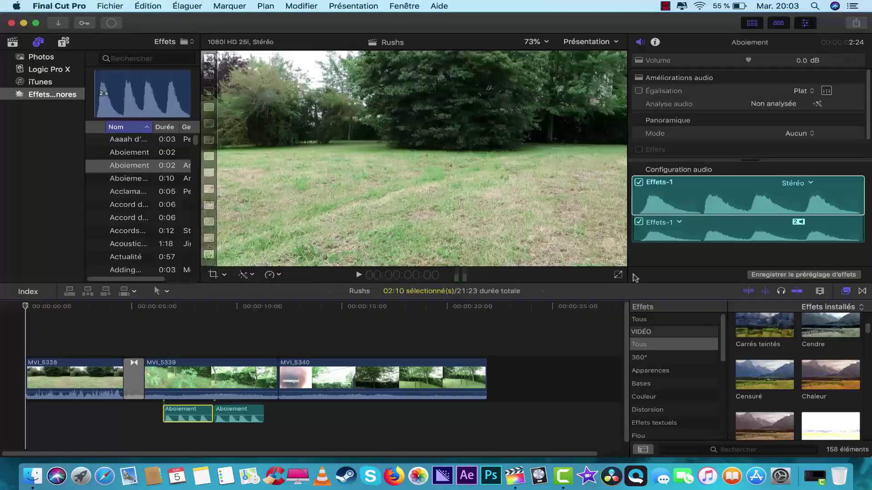
# - Share the project again as Fichier master (défaut) and proceed to choosing the file name and location
pyautogui.click(855, 22)
pyautogui.click(769, 83)
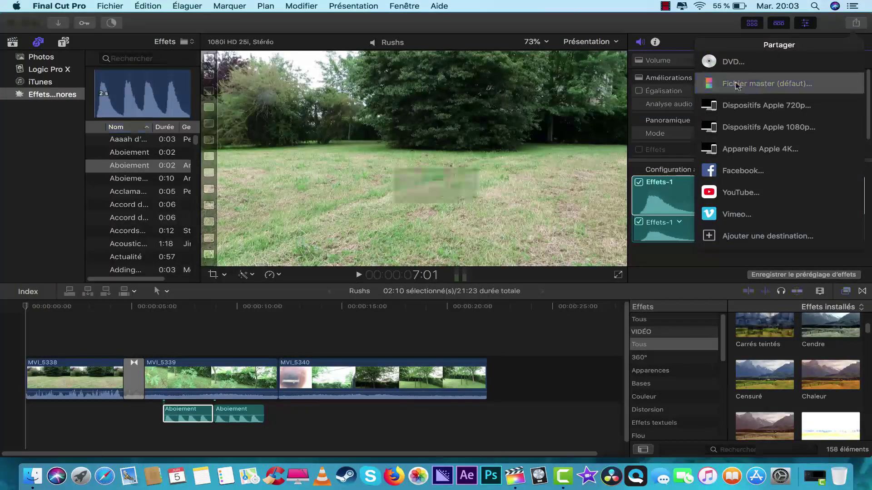
pyautogui.click(691, 294)
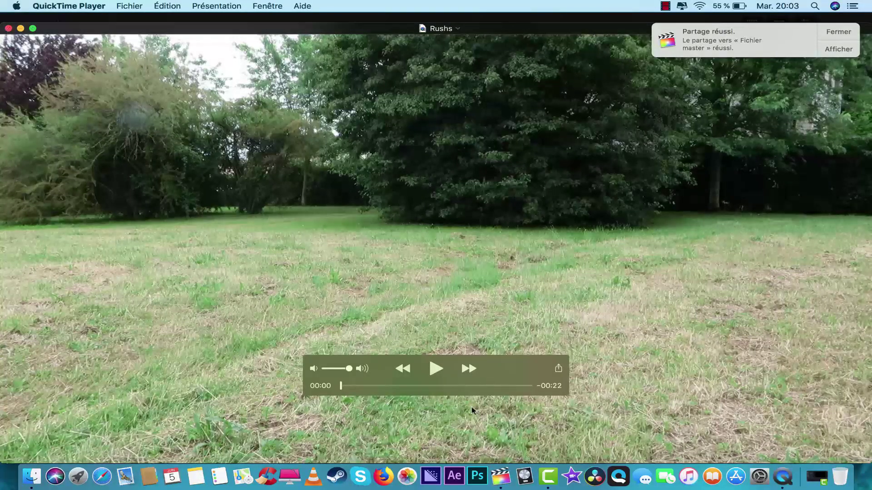
# - Play the exported Rushs movie in QuickTime Player to check it, and close it
pyautogui.click(434, 369)
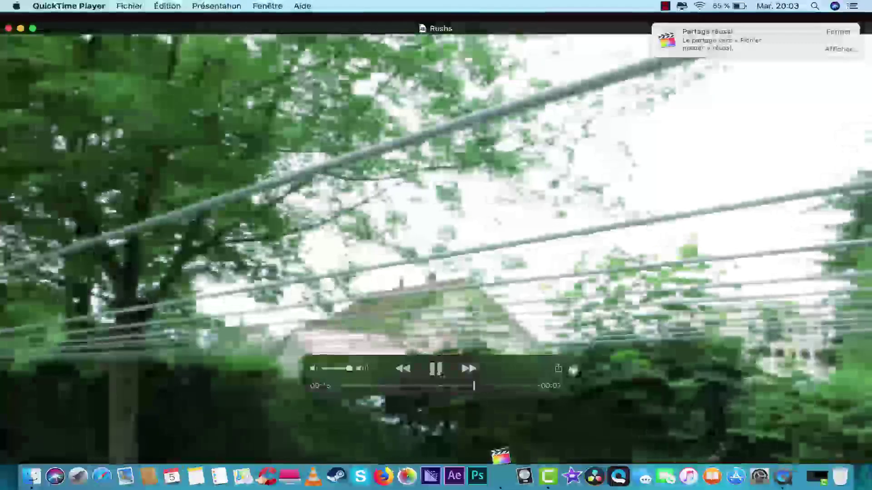
pyautogui.press('space')
pyautogui.click(8, 28)
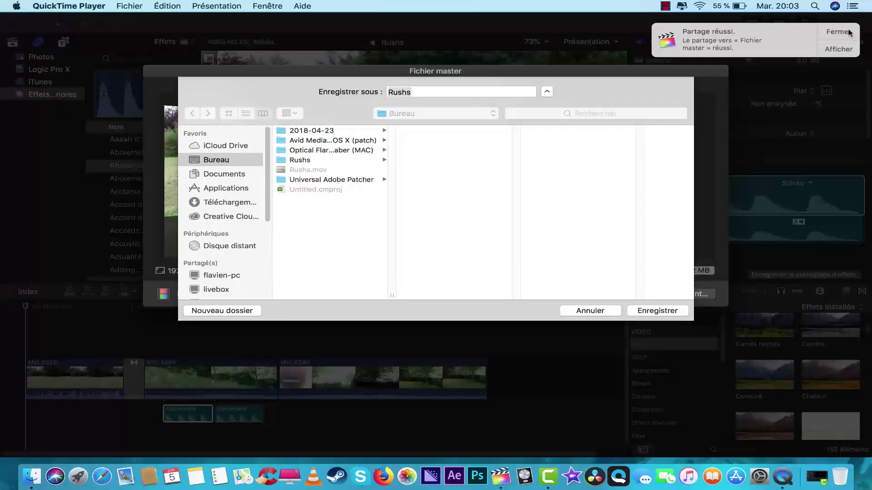
pyautogui.click(589, 310)
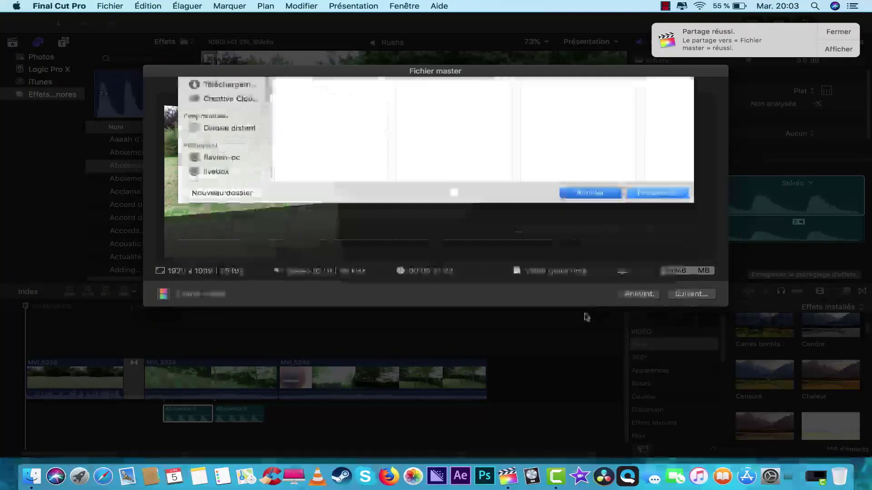
pyautogui.click(676, 295)
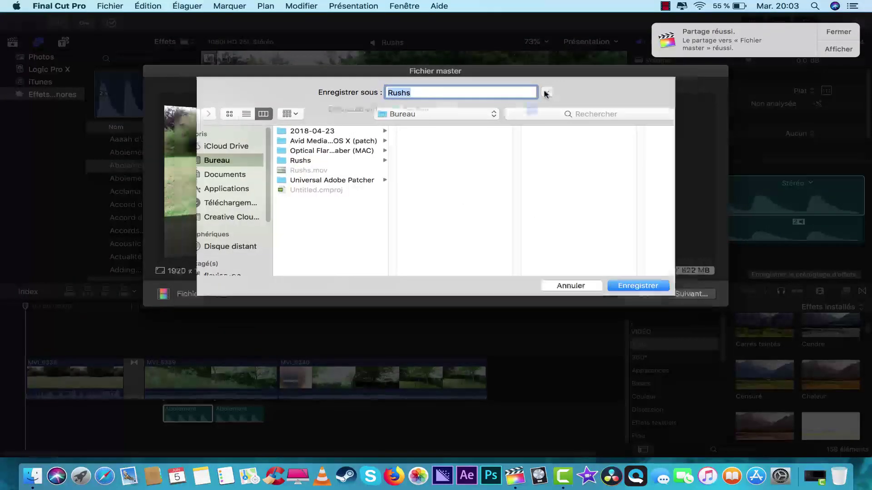
pyautogui.click(546, 93)
pyautogui.click(436, 111)
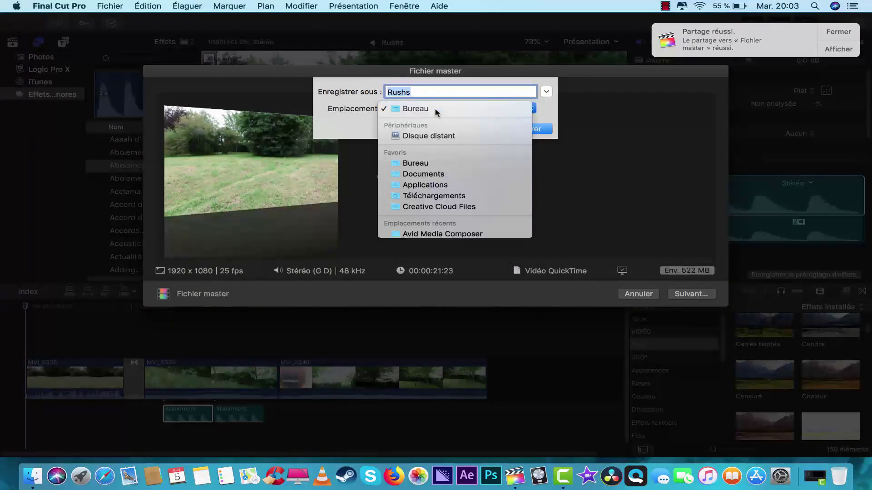
pyautogui.click(436, 110)
pyautogui.click(454, 131)
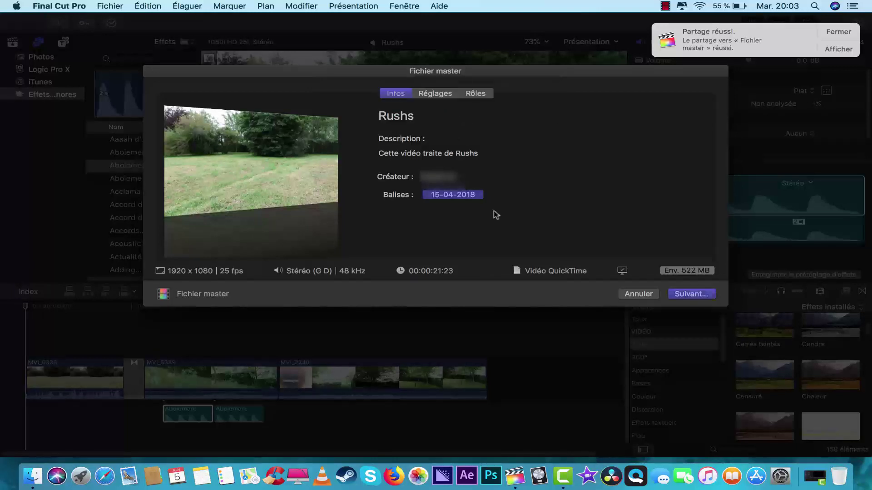
# - Save the master file as Rushs on the Bureau, replacing the existing Rushs.mov
pyautogui.click(686, 296)
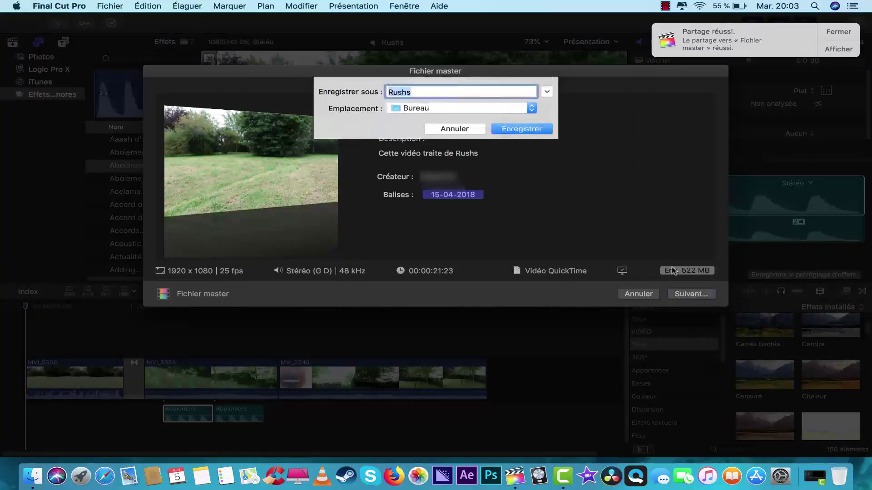
pyautogui.click(513, 128)
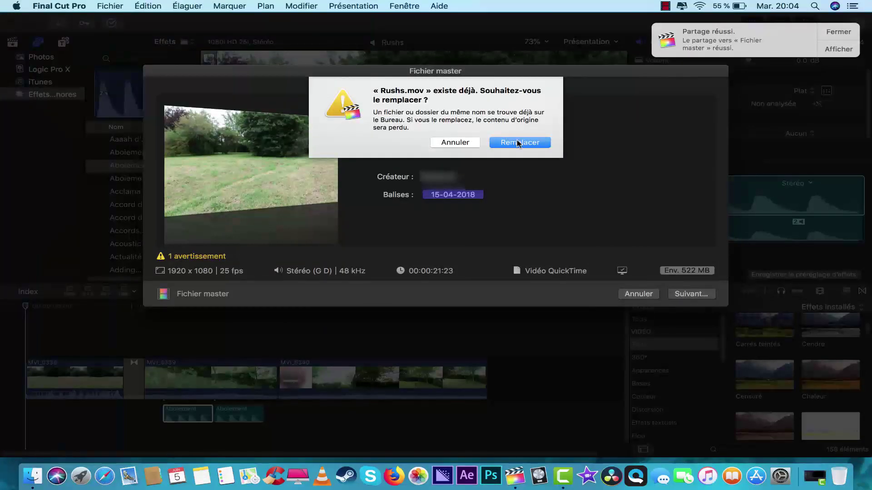
pyautogui.click(517, 142)
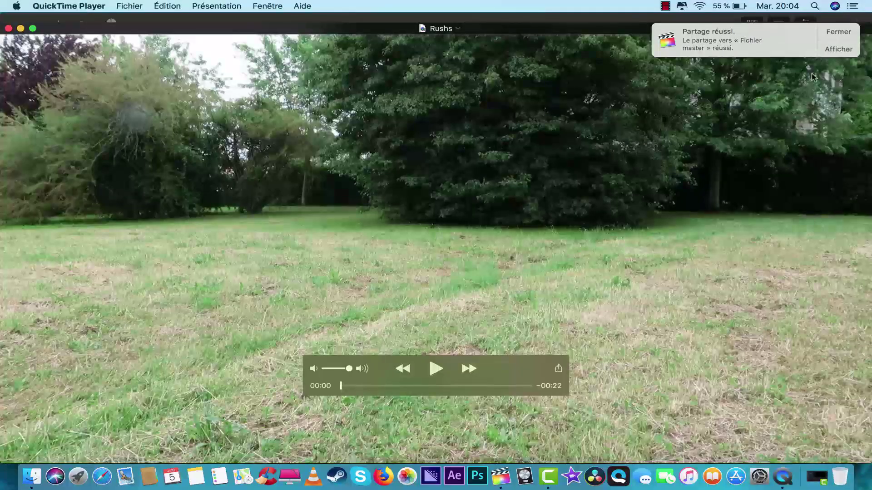
# - Close the reopened Rushs movie and minimise the Final Cut Pro window to get to the desktop
pyautogui.click(8, 29)
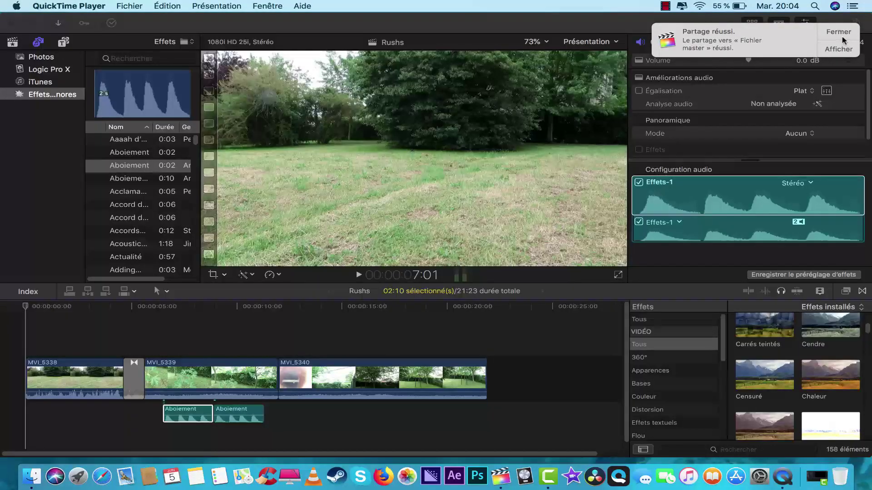
pyautogui.click(24, 23)
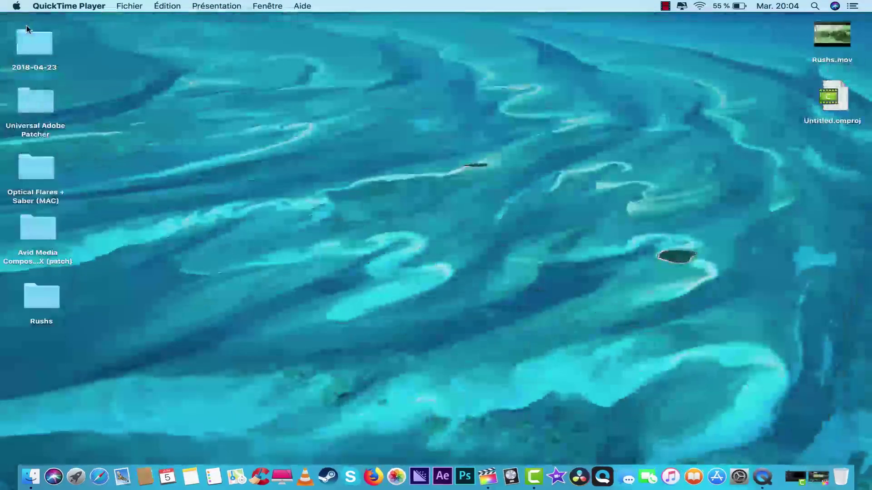
pyautogui.click(541, 118)
# - Open Rushs.mov from the desktop, play its first few seconds, and close the movie
pyautogui.click(828, 32)
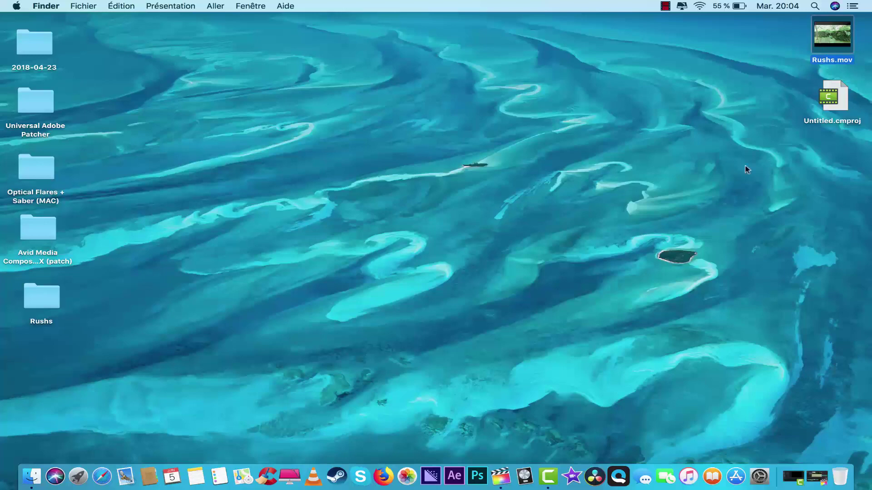
pyautogui.doubleClick(821, 39)
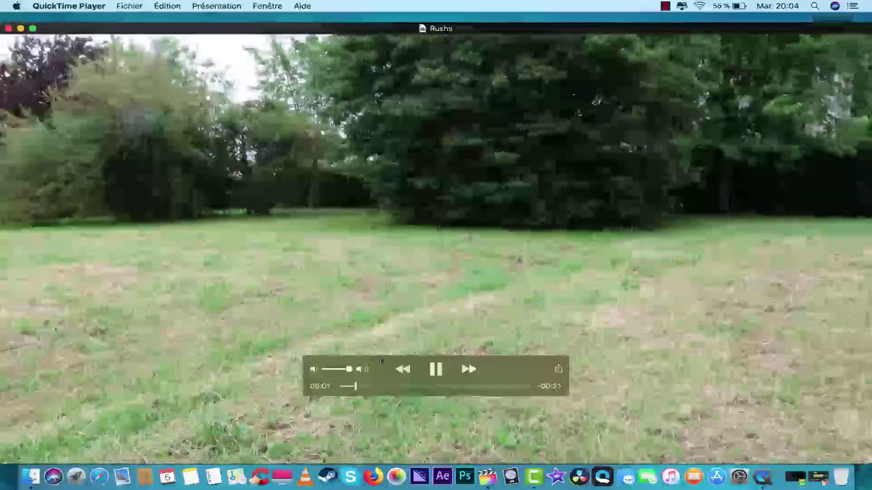
pyautogui.press('space')
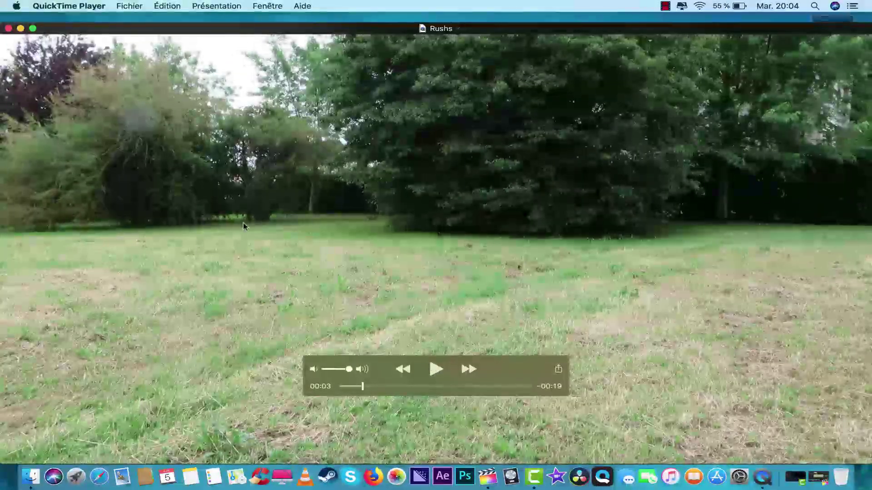
pyautogui.click(9, 29)
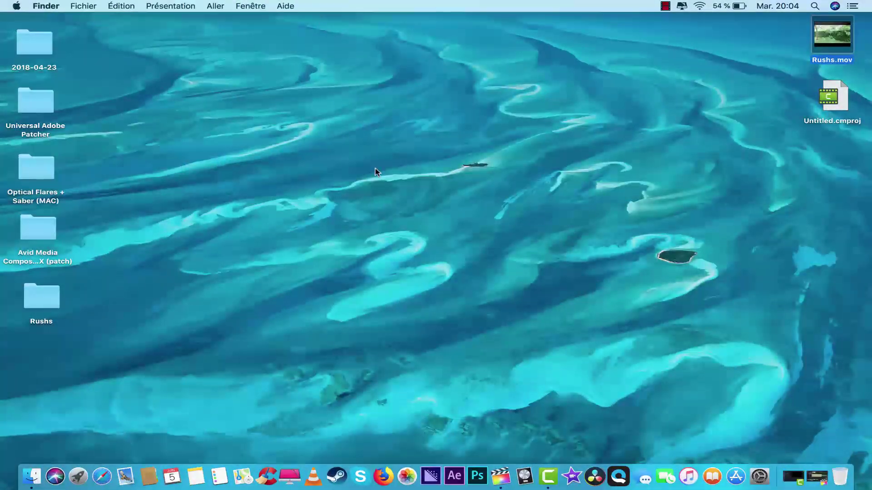